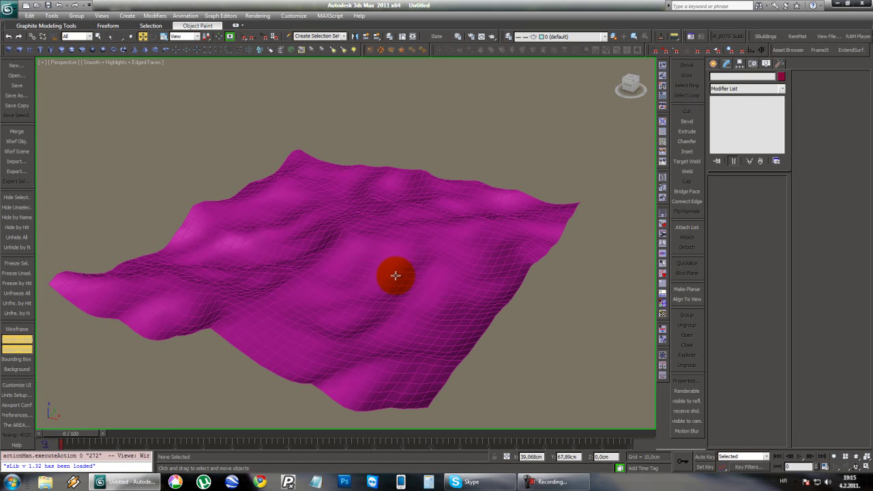
# - Activate the Top view of the terrain and start a Line spline
pyautogui.scroll(5, 396, 276)
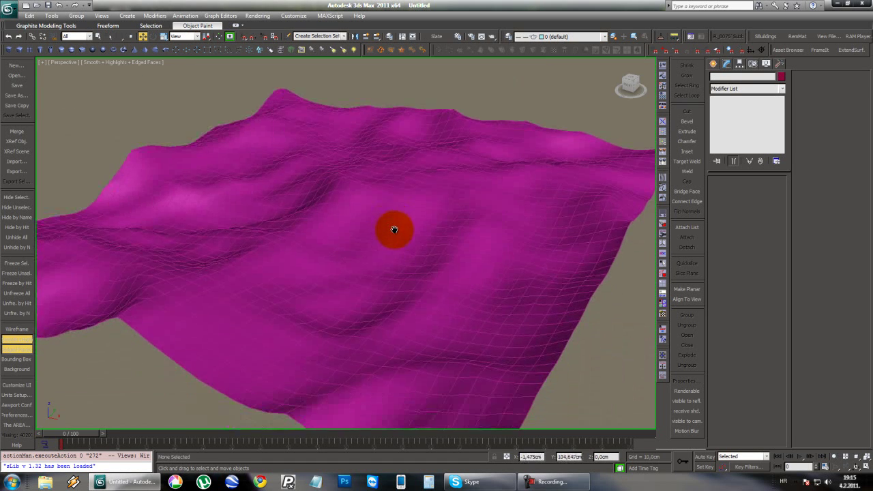
pyautogui.keyDown('alt'); pyautogui.moveTo(395, 230); pyautogui.dragTo(286, 267, button='middle'); pyautogui.keyUp('alt')
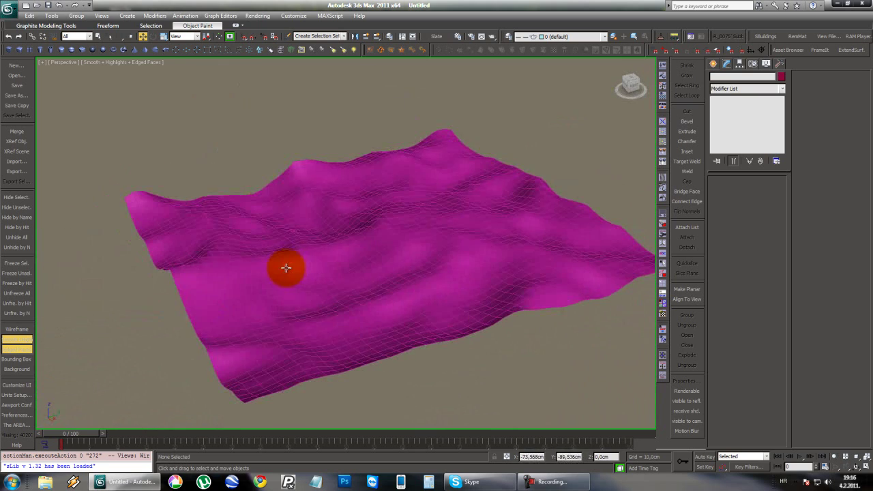
pyautogui.moveTo(343, 249)
pyautogui.keyDown('alt'); pyautogui.mouseDown(button='middle')
pyautogui.moveTo(427, 232)
pyautogui.moveTo(351, 240)
pyautogui.mouseUp(button='middle'); pyautogui.keyUp('alt')
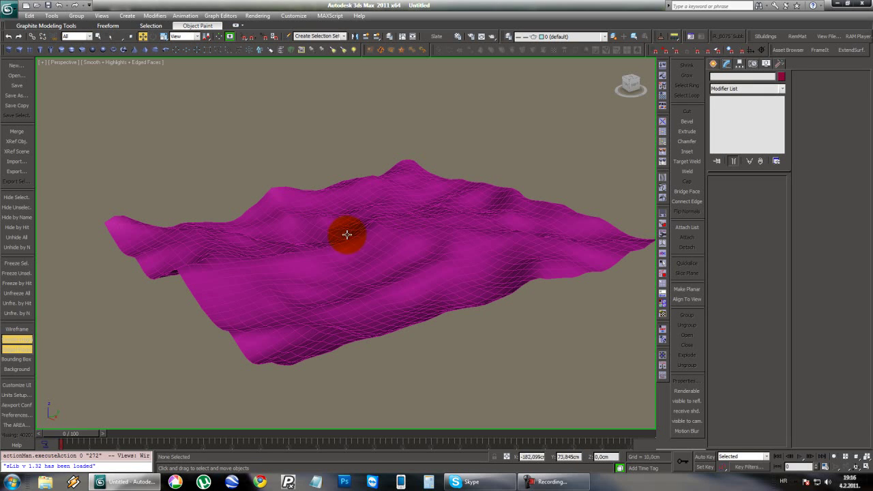
pyautogui.hotkey('alt', 'w')
pyautogui.click(241, 172)
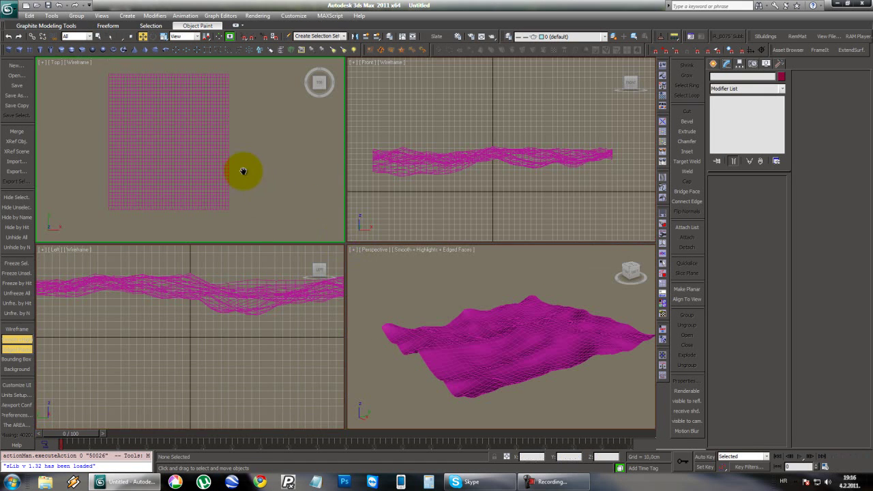
pyautogui.click(714, 64)
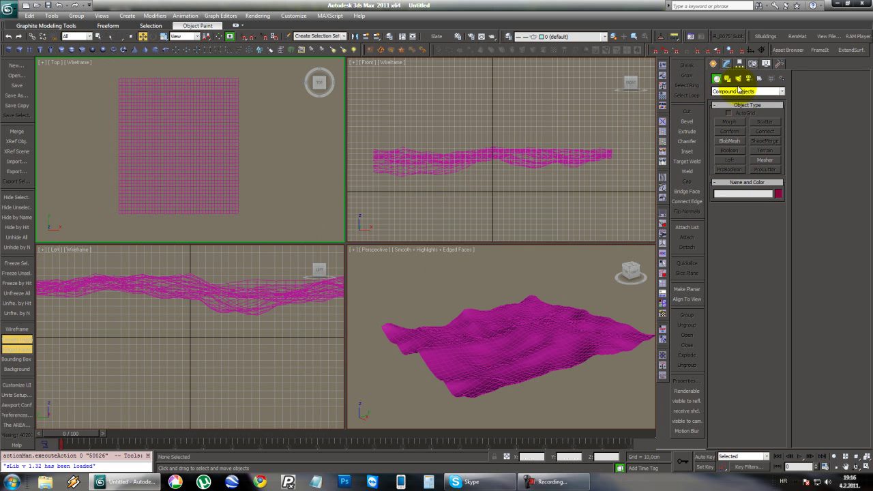
pyautogui.click(729, 79)
pyautogui.click(729, 129)
pyautogui.moveTo(194, 108); pyautogui.dragTo(202, 120, button='middle')
pyautogui.scroll(3, 219, 101)
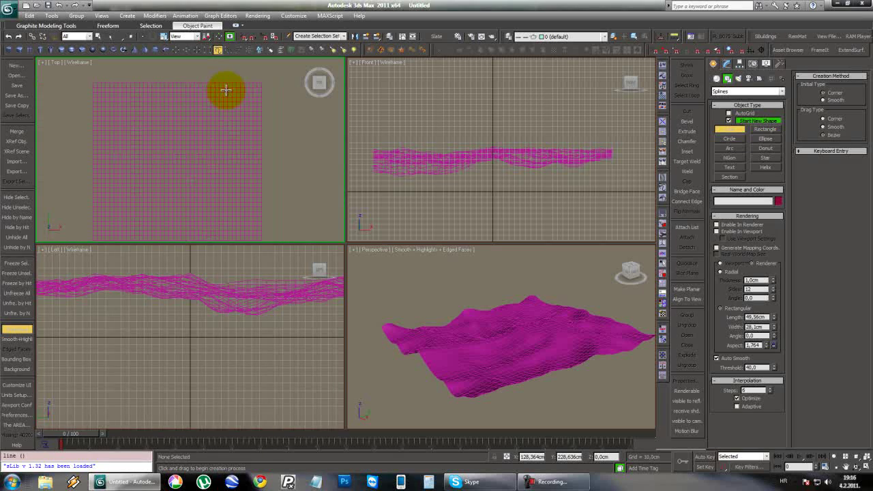
pyautogui.scroll(-2, 224, 90)
pyautogui.click(226, 90)
pyautogui.click(175, 100)
pyautogui.click(136, 109)
pyautogui.click(130, 131)
pyautogui.click(139, 157)
pyautogui.click(172, 147)
pyautogui.click(192, 158)
pyautogui.click(219, 151)
pyautogui.rightClick(230, 171)
pyautogui.moveTo(230, 161); pyautogui.dragTo(231, 170, button='middle')
pyautogui.press('Delete')
# - Draw a winding 17-vertex line across the terrain in the Top view, ending just beyond its lower edge
pyautogui.moveTo(226, 101); pyautogui.dragTo(232, 91, button='middle')
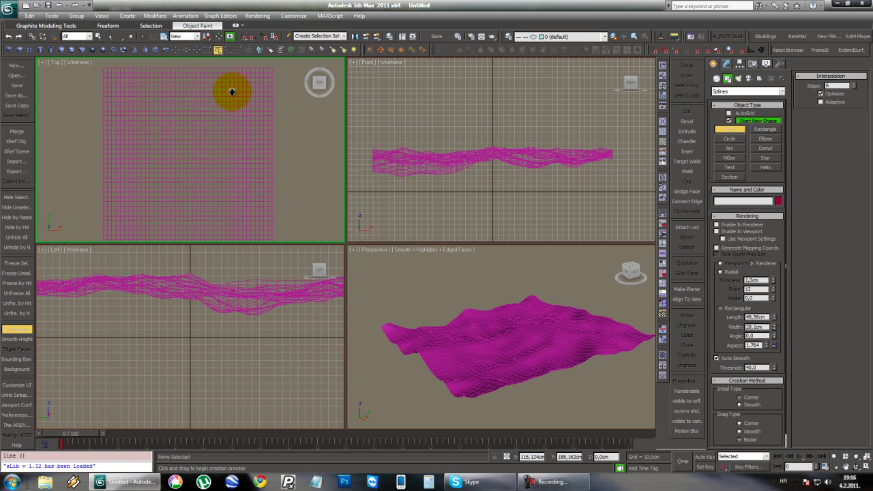
pyautogui.hotkey('alt', 'w')
pyautogui.scroll(-2, 253, 131)
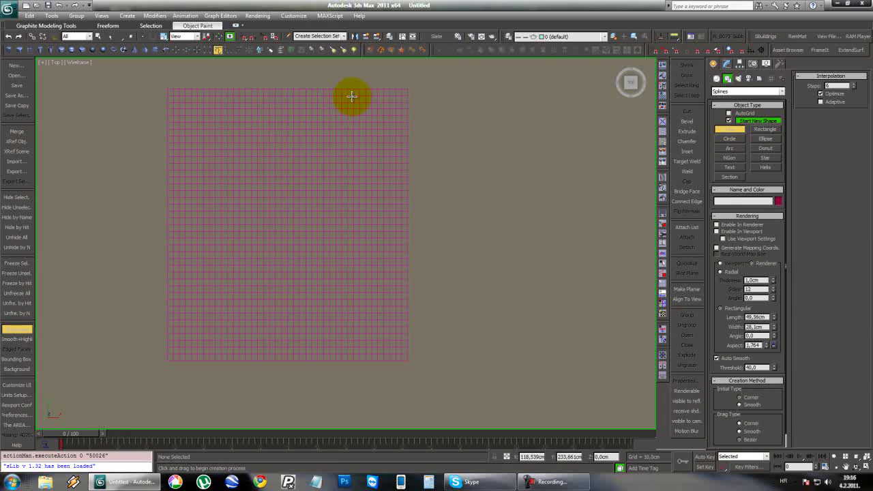
pyautogui.click(351, 97)
pyautogui.click(242, 117)
pyautogui.click(221, 139)
pyautogui.click(219, 152)
pyautogui.click(244, 172)
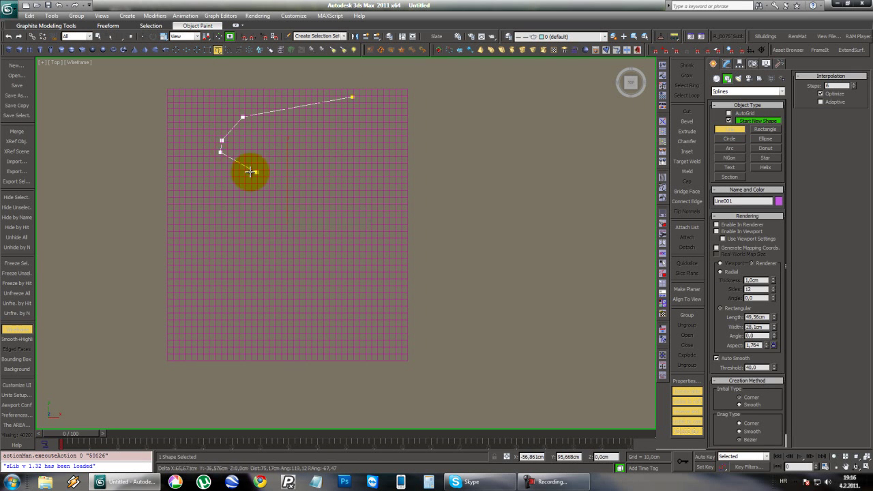
pyautogui.click(309, 159)
pyautogui.click(359, 186)
pyautogui.click(352, 236)
pyautogui.click(301, 234)
pyautogui.click(260, 257)
pyautogui.click(237, 249)
pyautogui.click(213, 287)
pyautogui.click(247, 314)
pyautogui.click(297, 305)
pyautogui.click(348, 331)
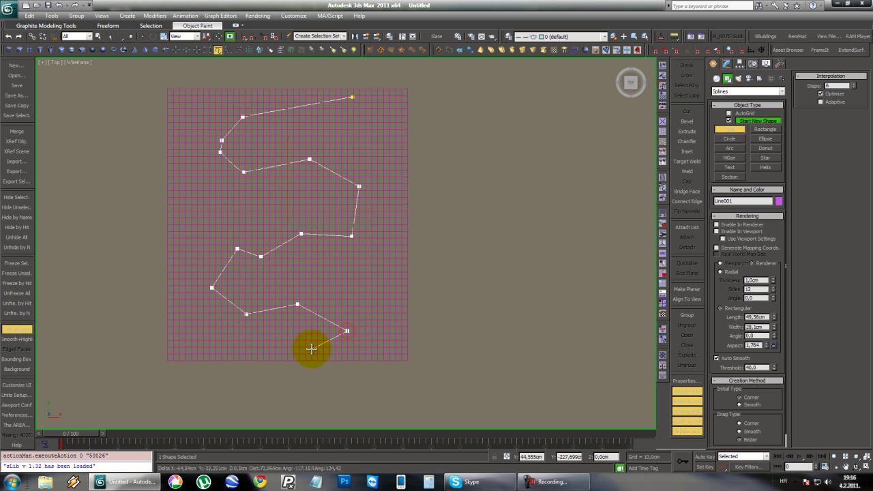
pyautogui.click(312, 350)
pyautogui.click(314, 370)
pyautogui.rightClick(315, 371)
pyautogui.moveTo(284, 238); pyautogui.dragTo(277, 247, button='middle')
# - Select all vertices of the winding line and set their type to Corner
pyautogui.press('1')
pyautogui.hotkey('ctrl', 'a')
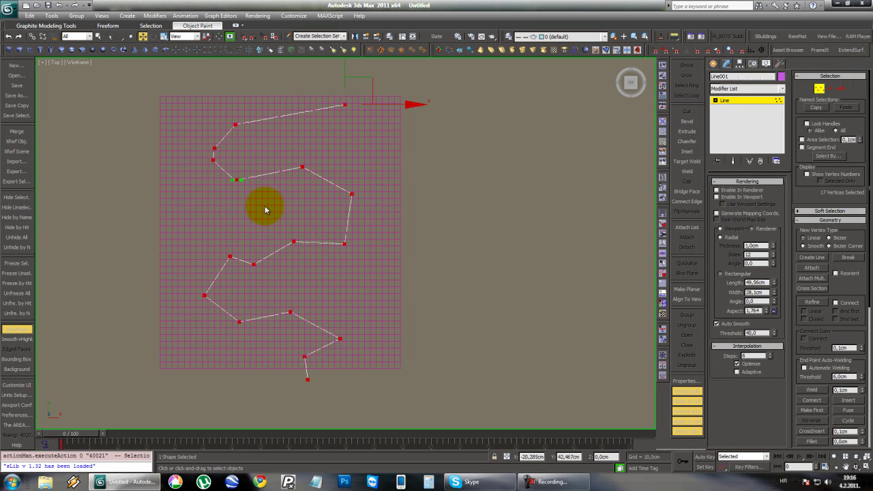
pyautogui.rightClick(263, 201)
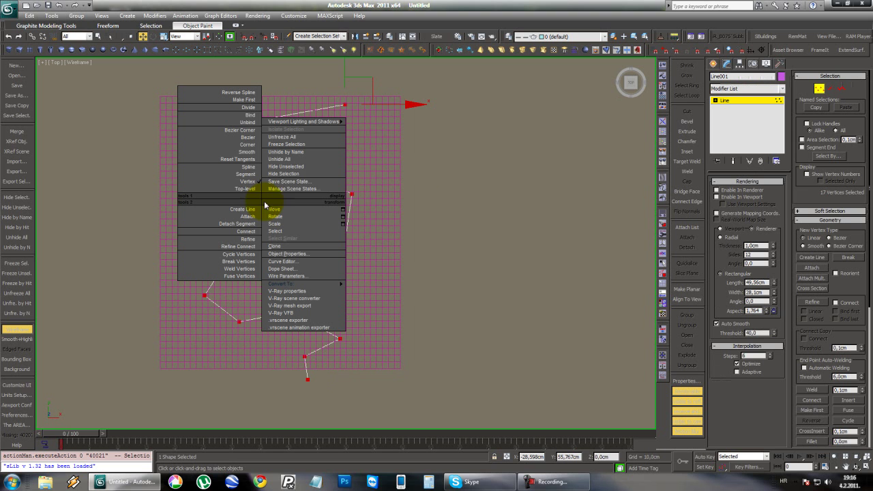
pyautogui.click(247, 145)
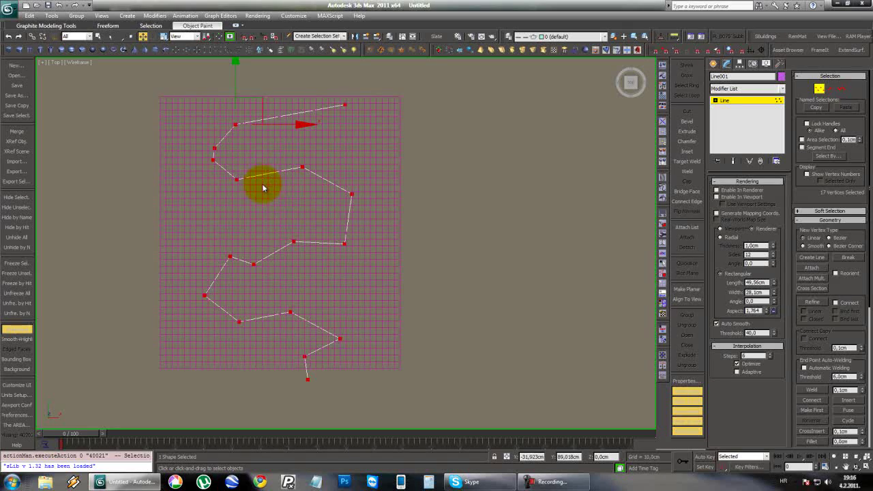
# - Raise the whole line about 117 cm in Z so that it sits above the terrain
pyautogui.moveTo(307, 201); pyautogui.dragTo(325, 195, button='middle')
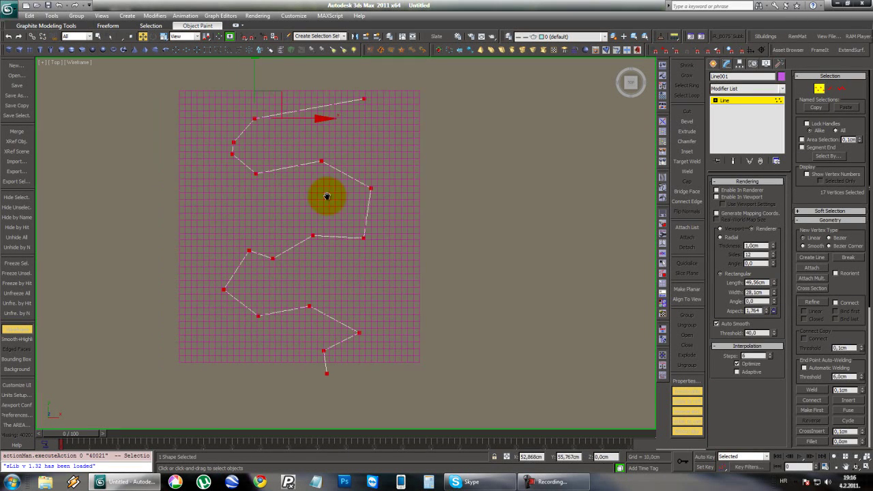
pyautogui.hotkey('alt', 'w')
pyautogui.hotkey('alt', 'w')
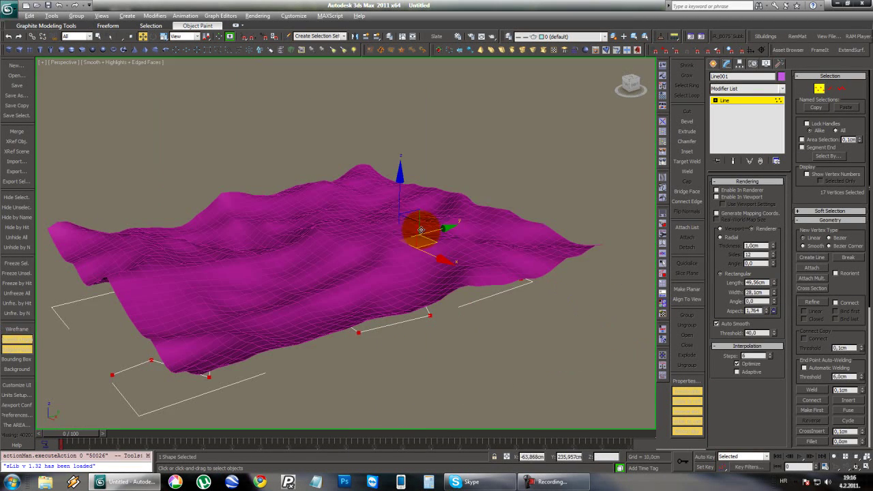
pyautogui.click(716, 64)
pyautogui.moveTo(304, 243); pyautogui.dragTo(293, 152)
pyautogui.keyDown('alt'); pyautogui.moveTo(196, 205); pyautogui.dragTo(277, 211, button='middle'); pyautogui.keyUp('alt')
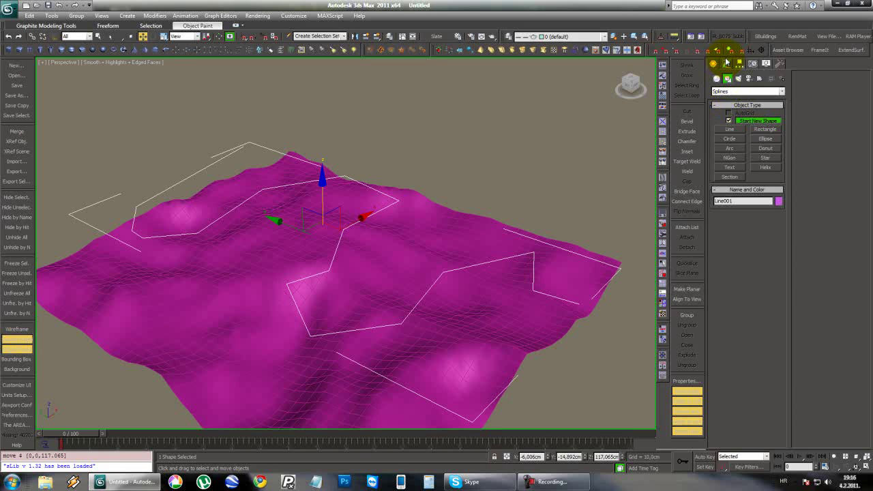
# - Enable the line's rendering in the viewport with a Rectangular section and set its width to about 24.4 cm
pyautogui.click(727, 62)
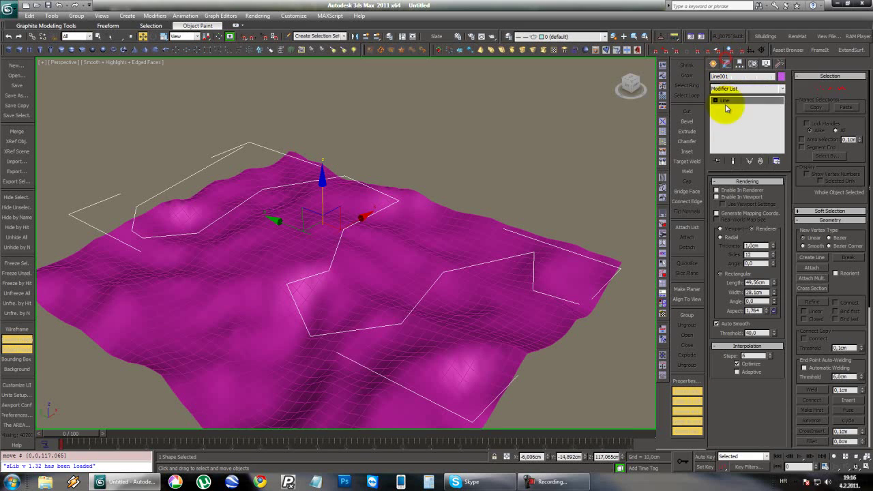
pyautogui.click(732, 197)
pyautogui.moveTo(534, 238)
pyautogui.keyDown('alt'); pyautogui.mouseDown(button='middle')
pyautogui.moveTo(514, 205)
pyautogui.moveTo(608, 211)
pyautogui.moveTo(538, 234)
pyautogui.moveTo(546, 236)
pyautogui.mouseUp(button='middle'); pyautogui.keyUp('alt')
pyautogui.click(735, 270)
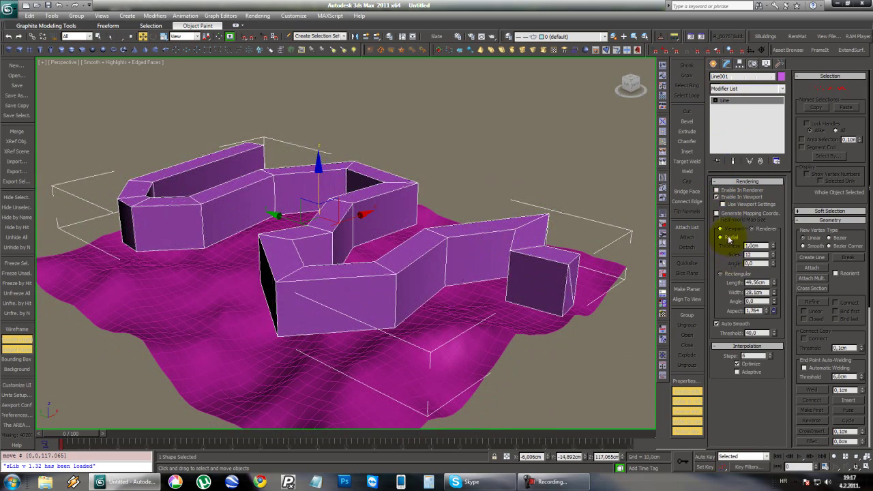
pyautogui.click(726, 237)
pyautogui.click(721, 275)
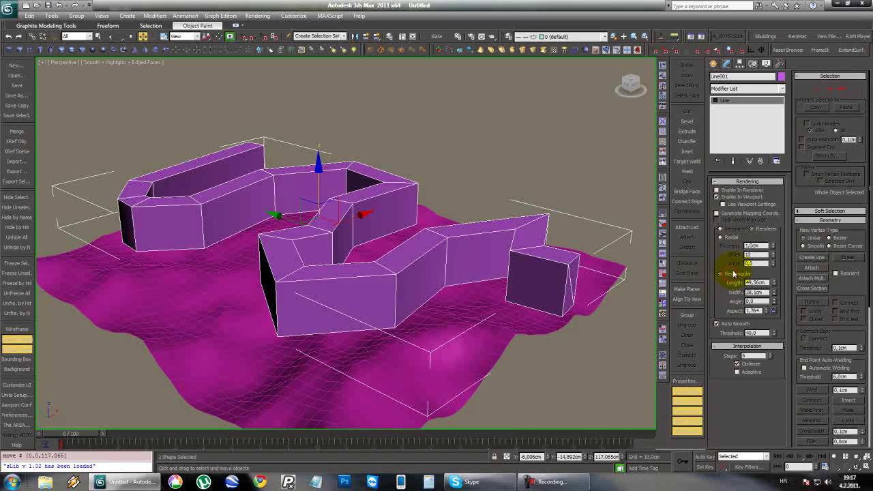
pyautogui.moveTo(776, 295); pyautogui.dragTo(772, 284)
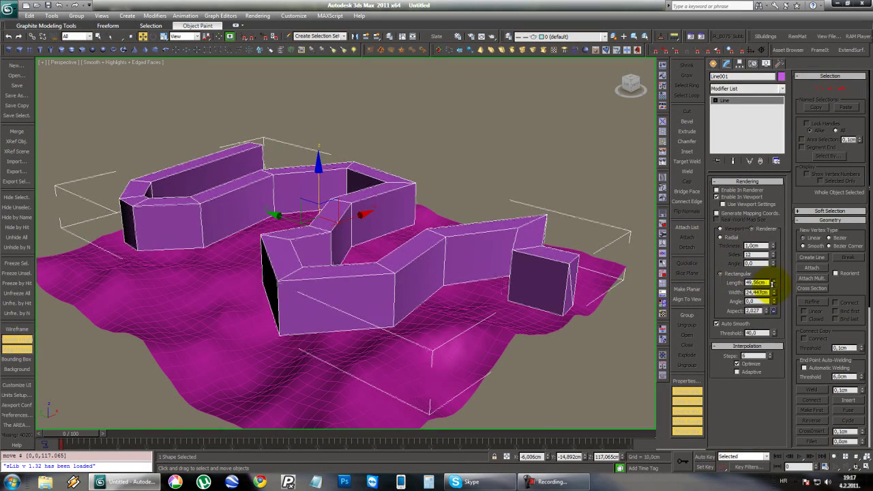
# - Convert the thick winding line to an Editable Poly
pyautogui.keyDown('alt'); pyautogui.moveTo(230, 240); pyautogui.dragTo(293, 251, button='middle'); pyautogui.keyUp('alt')
pyautogui.rightClick(314, 213)
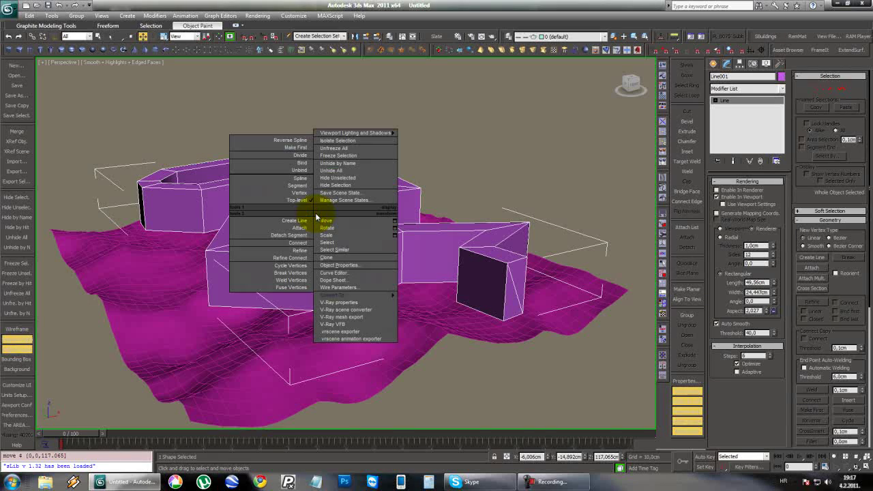
pyautogui.moveTo(370, 296)
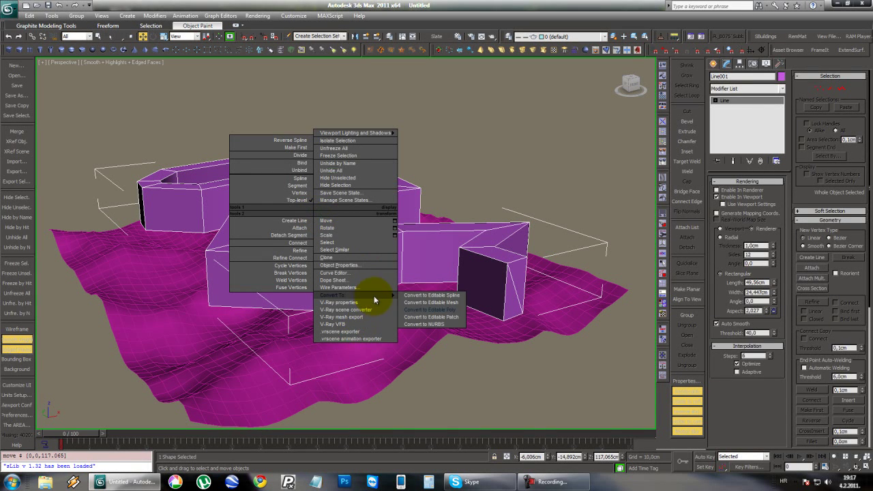
pyautogui.click(431, 311)
# - Delete all side and bottom polygons of the winding object, keeping only its flat top faces, and leave polygon editing
pyautogui.click(757, 192)
pyautogui.hotkey('alt', 'w')
pyautogui.moveTo(595, 165); pyautogui.dragTo(364, 129)
pyautogui.press('Delete')
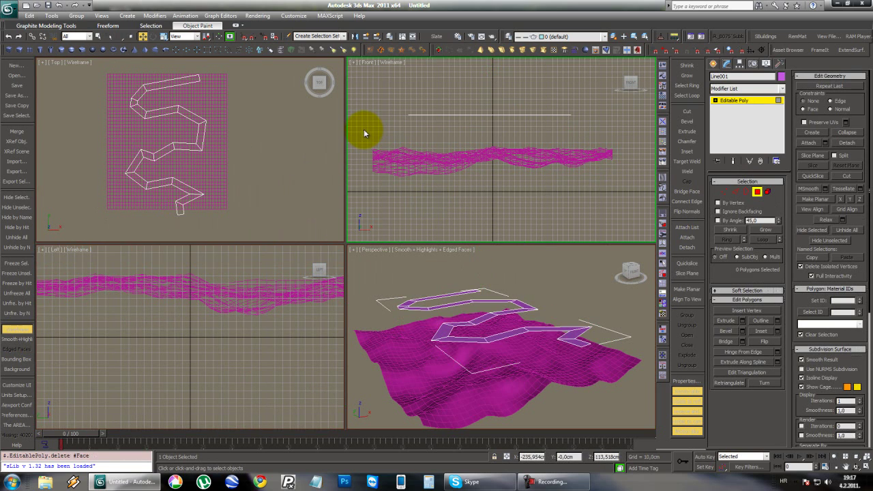
pyautogui.keyDown('alt'); pyautogui.moveTo(462, 307); pyautogui.dragTo(596, 320, button='middle'); pyautogui.keyUp('alt')
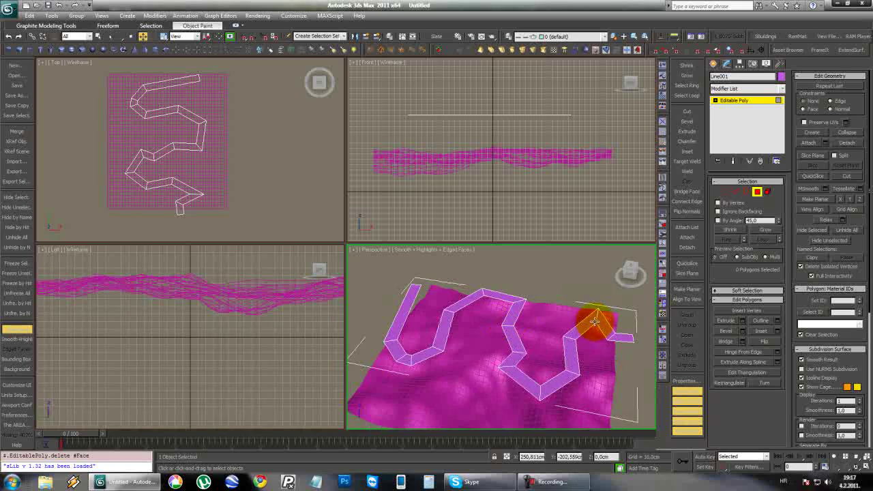
pyautogui.moveTo(487, 343)
pyautogui.keyDown('alt'); pyautogui.mouseDown(button='middle')
pyautogui.moveTo(437, 326)
pyautogui.moveTo(498, 335)
pyautogui.mouseUp(button='middle'); pyautogui.keyUp('alt')
pyautogui.scroll(3, 498, 335)
pyautogui.click(757, 193)
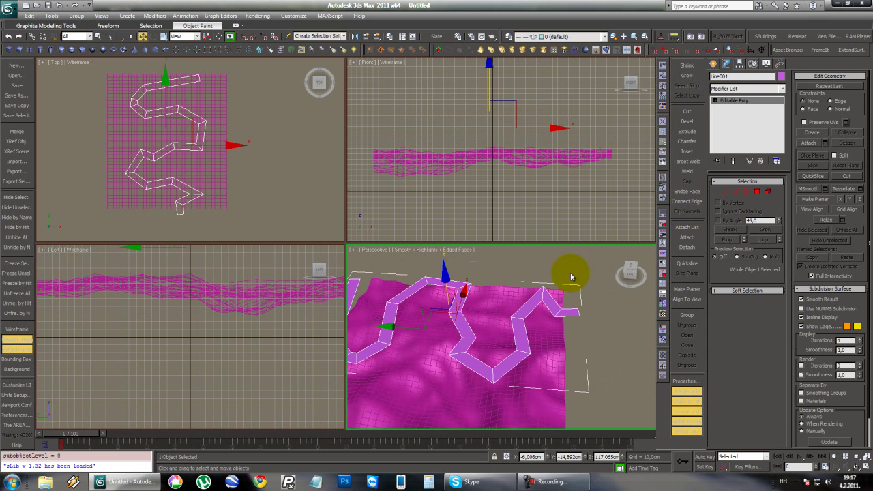
# - Create a Conform compound object from the flat strip, wrapping it to the terrain along the Top view's projection
pyautogui.click(714, 64)
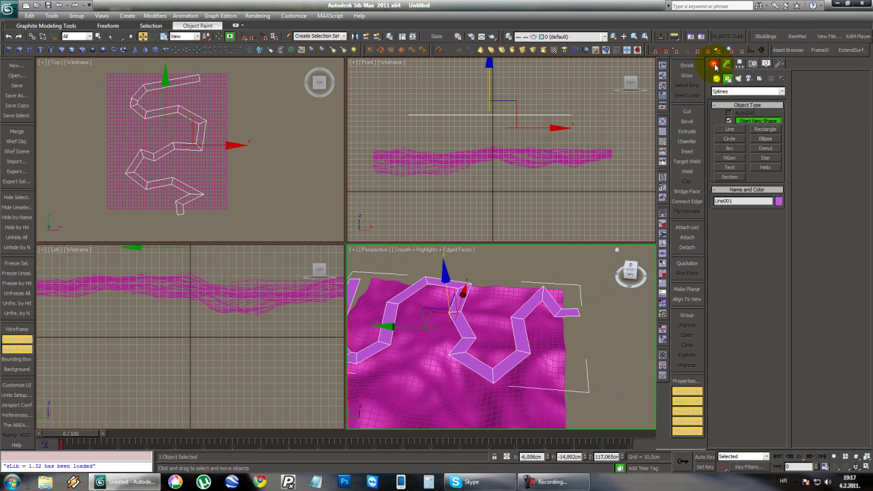
pyautogui.click(717, 79)
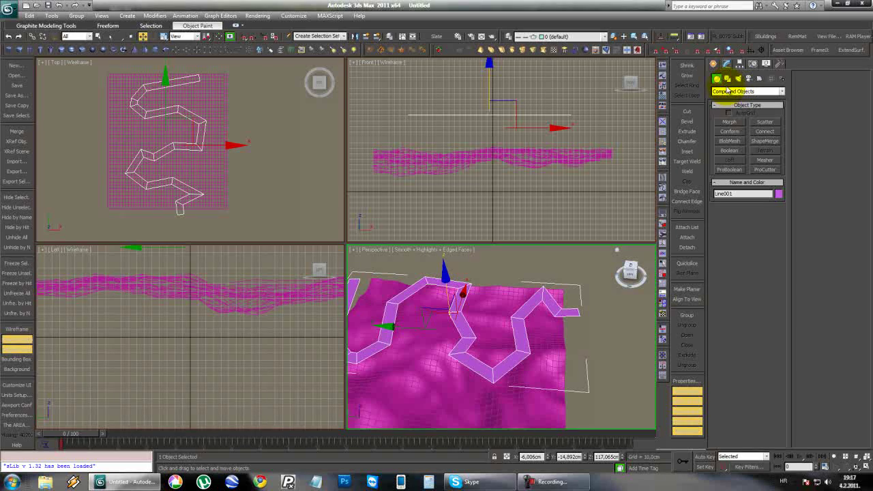
pyautogui.click(734, 133)
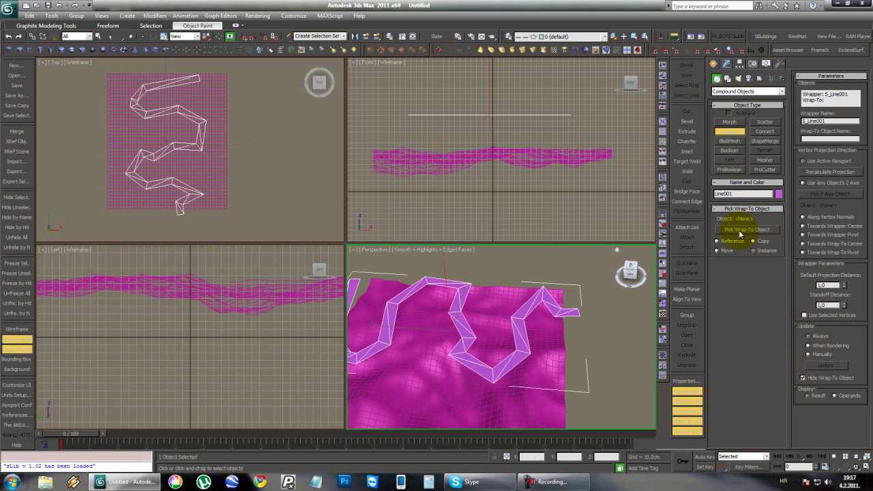
pyautogui.rightClick(267, 168)
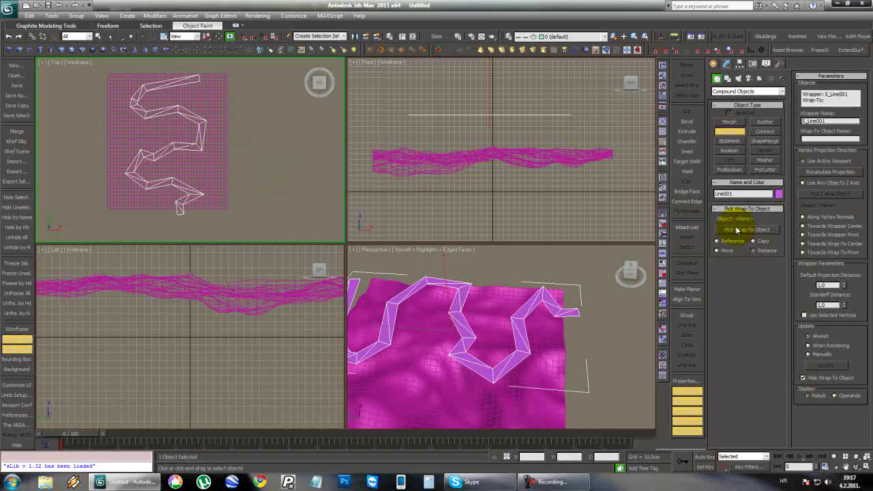
pyautogui.click(219, 180)
pyautogui.rightClick(484, 304)
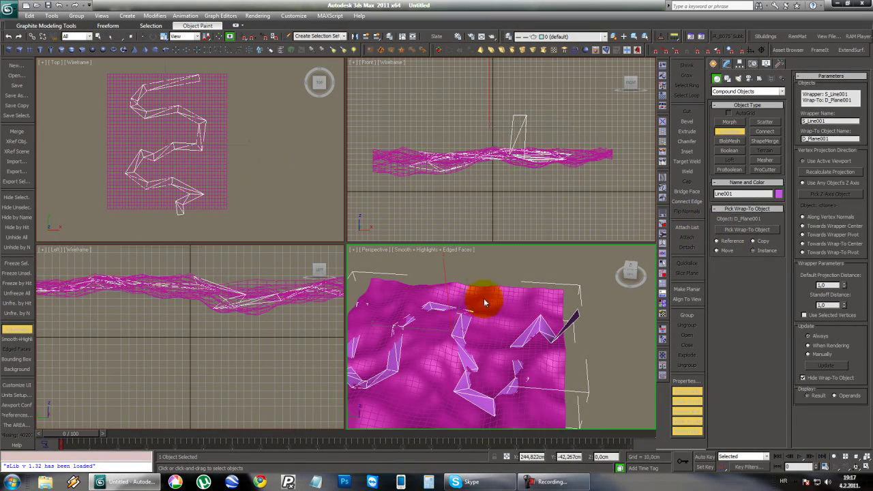
pyautogui.moveTo(451, 291); pyautogui.dragTo(514, 272, button='middle')
pyautogui.press('w')
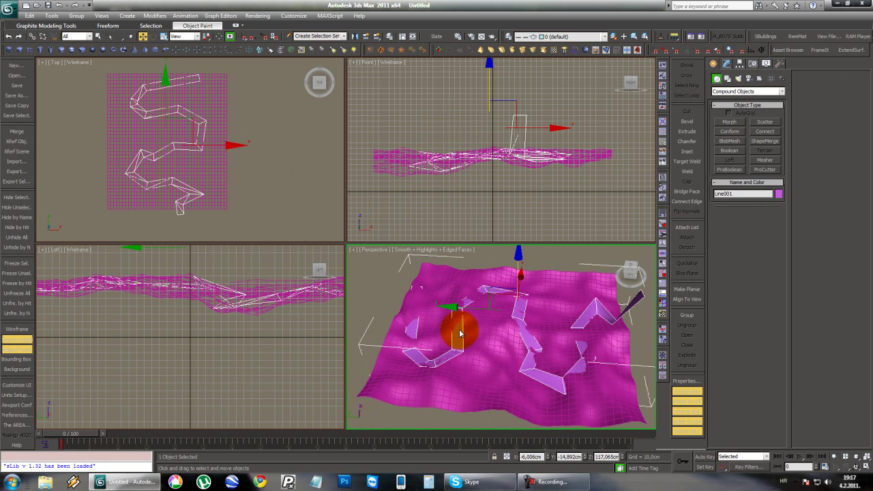
# - Convert the conformed strip to an Editable Poly and maximize the Perspective view
pyautogui.rightClick(453, 328)
pyautogui.moveTo(516, 412)
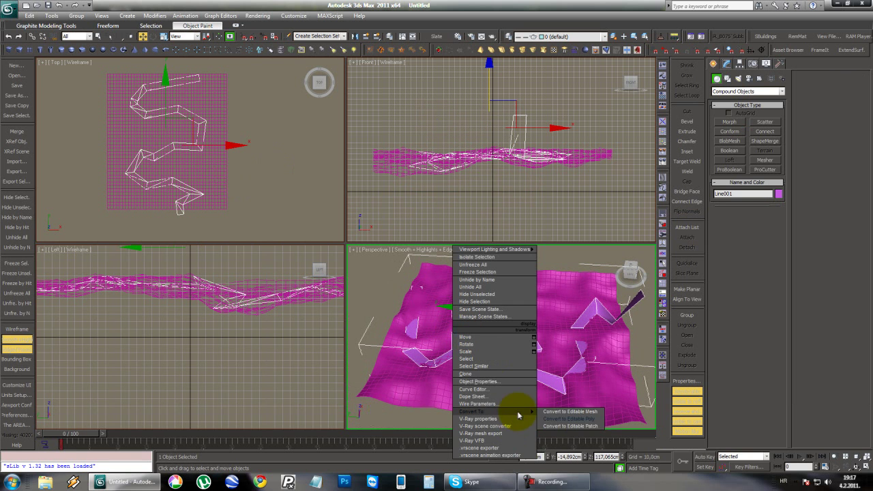
pyautogui.click(572, 419)
pyautogui.keyDown('alt'); pyautogui.moveTo(560, 357); pyautogui.dragTo(464, 335, button='middle'); pyautogui.keyUp('alt')
pyautogui.hotkey('alt', 'w')
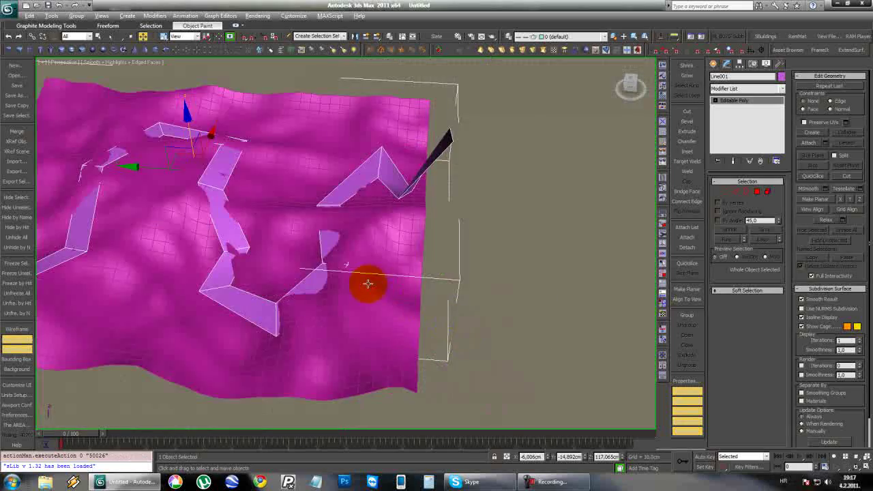
# - Select the strip's end vertices overhanging the terrain edge and lower them to about the terrain's height
pyautogui.keyDown('alt'); pyautogui.moveTo(366, 285); pyautogui.dragTo(472, 264, button='middle'); pyautogui.keyUp('alt')
pyautogui.moveTo(298, 155); pyautogui.dragTo(318, 224, button='middle')
pyautogui.press('1')
pyautogui.moveTo(289, 144); pyautogui.dragTo(358, 176)
pyautogui.keyDown('alt'); pyautogui.moveTo(456, 175); pyautogui.dragTo(335, 152, button='middle'); pyautogui.keyUp('alt')
pyautogui.moveTo(335, 152); pyautogui.dragTo(348, 217)
pyautogui.keyDown('alt'); pyautogui.moveTo(346, 218); pyautogui.dragTo(379, 256, button='middle'); pyautogui.keyUp('alt')
pyautogui.moveTo(381, 263); pyautogui.dragTo(380, 287)
pyautogui.keyDown('alt'); pyautogui.moveTo(380, 287); pyautogui.dragTo(300, 257, button='middle'); pyautogui.keyUp('alt')
# - Select the full ring of the conformed strip's crosswise edges and connect them with a lengthwise centre edge line
pyautogui.press('2')
pyautogui.click(287, 256)
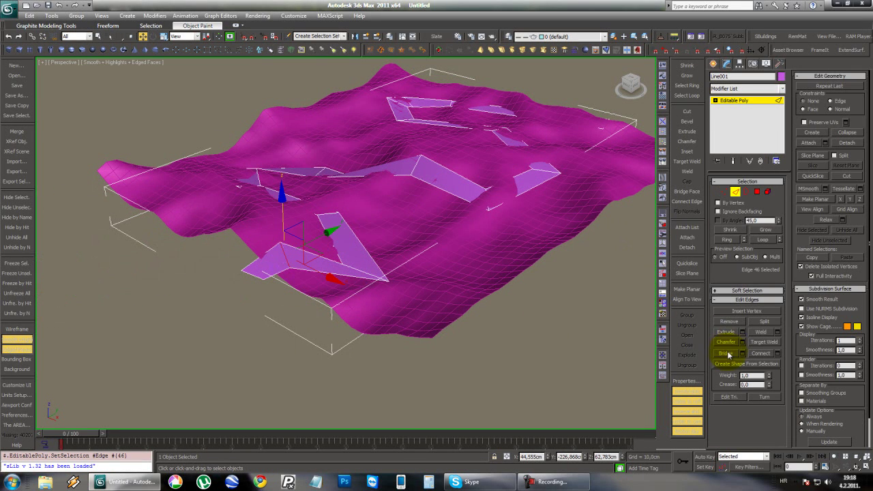
pyautogui.click(728, 240)
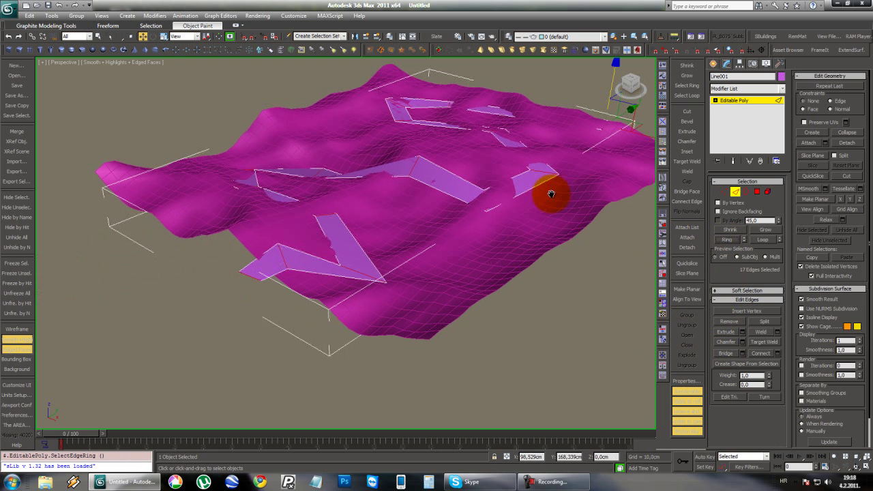
pyautogui.keyDown('alt'); pyautogui.moveTo(551, 195); pyautogui.dragTo(590, 222, button='middle'); pyautogui.keyUp('alt')
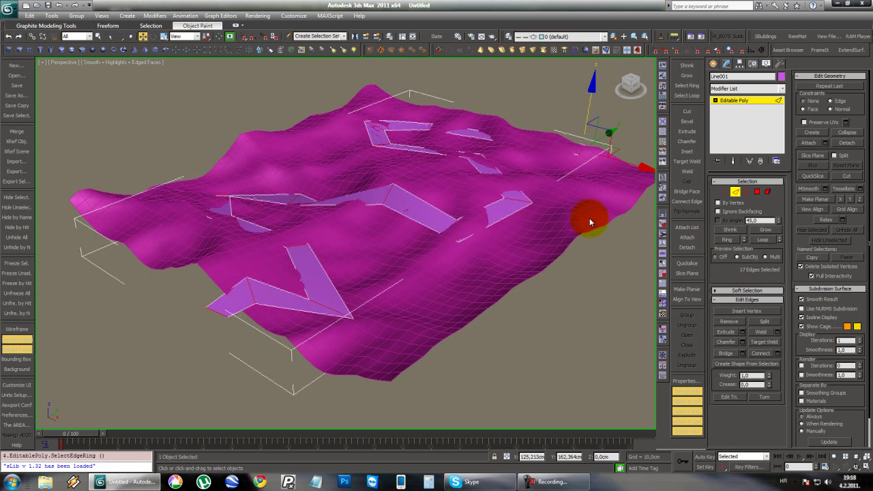
pyautogui.click(758, 194)
pyautogui.keyDown('alt'); pyautogui.moveTo(483, 148); pyautogui.dragTo(552, 162, button='middle'); pyautogui.keyUp('alt')
pyautogui.press('2')
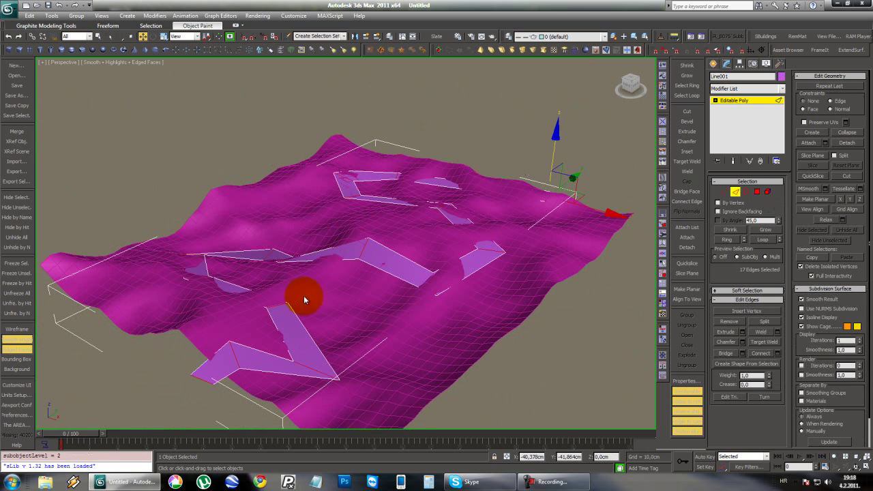
pyautogui.keyDown('alt'); pyautogui.moveTo(297, 300); pyautogui.dragTo(420, 253, button='middle'); pyautogui.keyUp('alt')
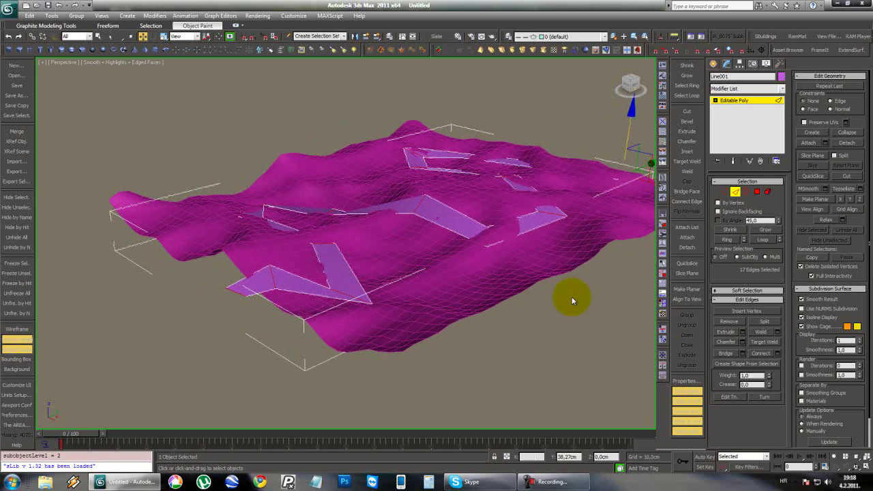
pyautogui.click(762, 357)
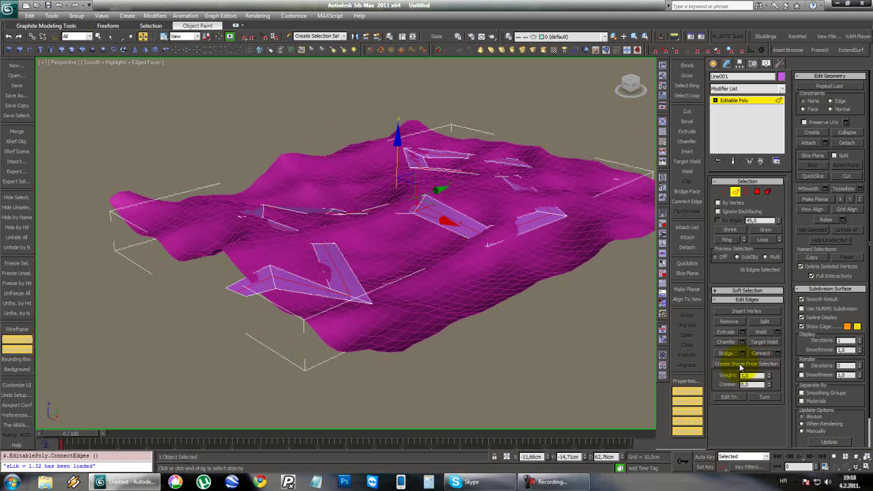
# - Create a smooth shape named Shape001 from the selected centre edges and leave edge editing
pyautogui.click(741, 368)
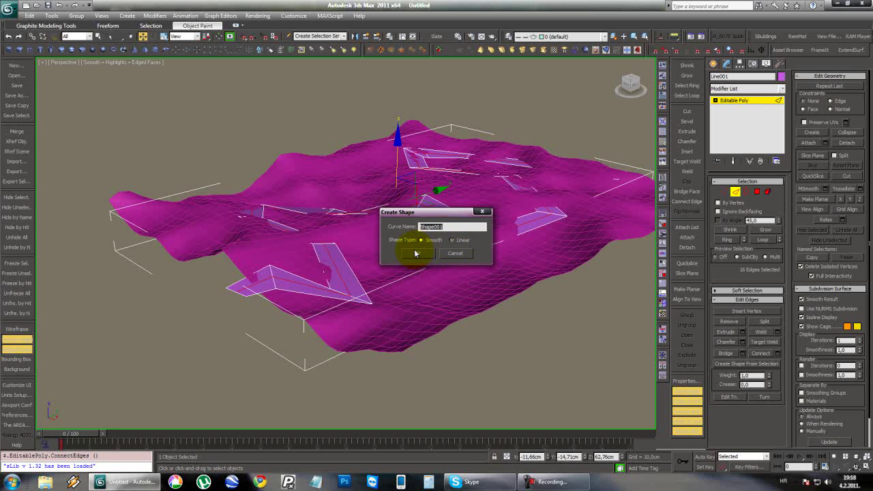
pyautogui.click(418, 253)
pyautogui.click(735, 194)
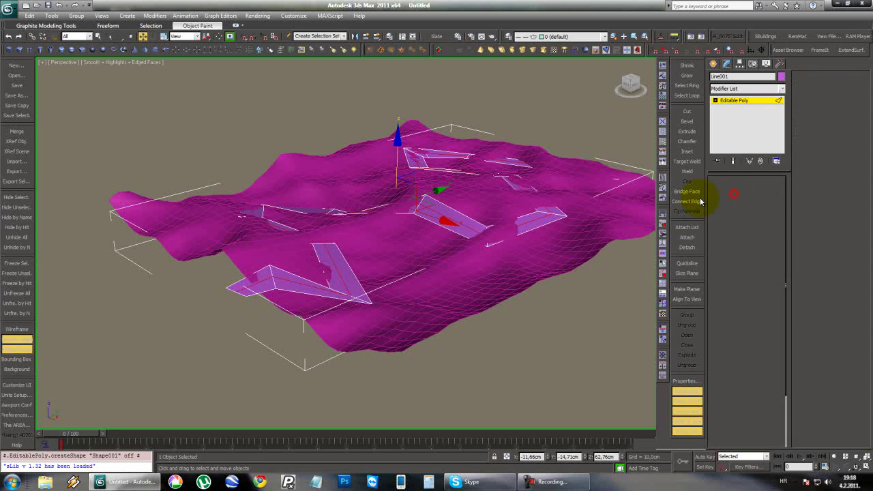
# - Raise the conformed strip about 103 cm above the terrain and delete it
pyautogui.press('F3')
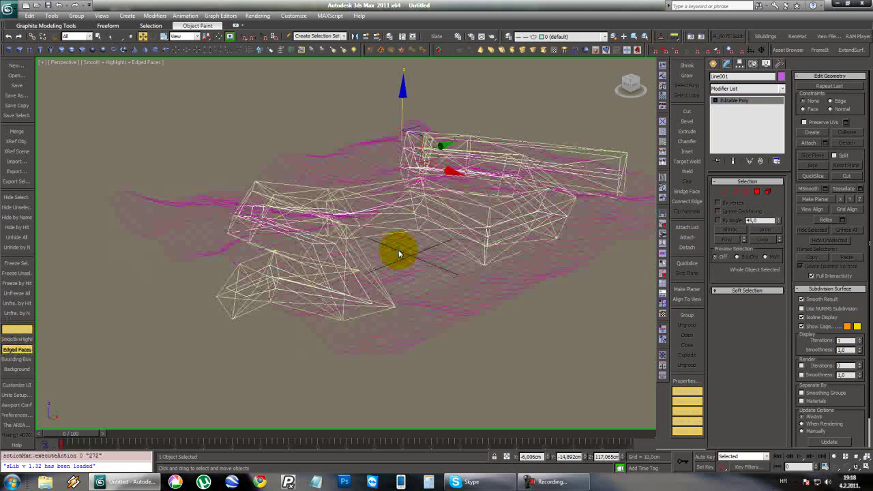
pyautogui.moveTo(405, 117); pyautogui.dragTo(382, 151, button='middle')
pyautogui.moveTo(377, 150); pyautogui.dragTo(376, 55)
pyautogui.press('F3')
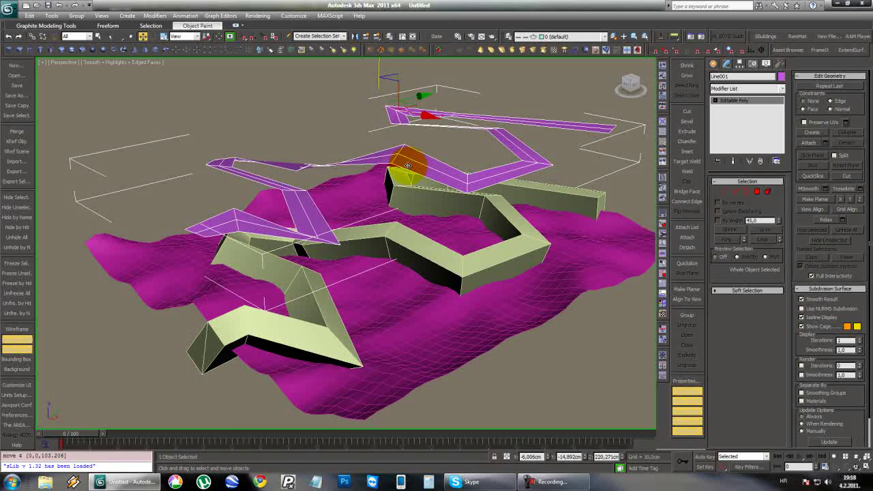
pyautogui.press('Delete')
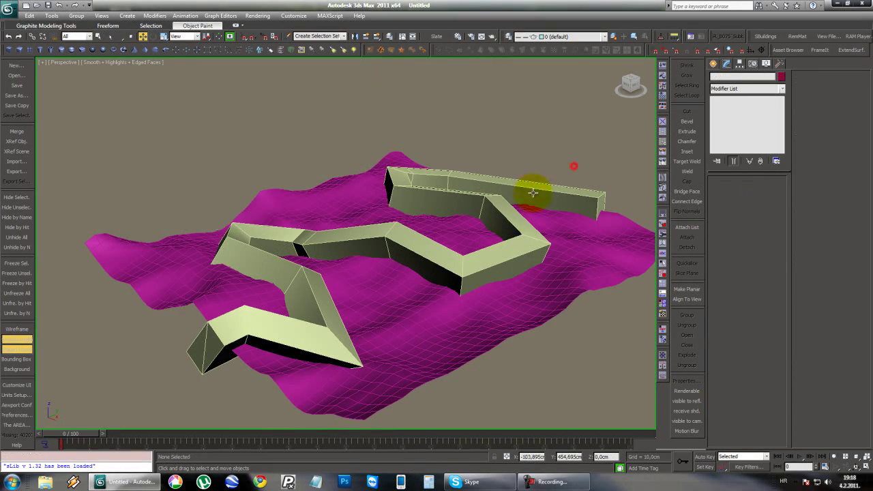
# - Select Shape001 and disable its thick rendering in the viewport so it displays as a plain spline
pyautogui.press('F3')
pyautogui.click(472, 280)
pyautogui.click(471, 279)
pyautogui.click(472, 279)
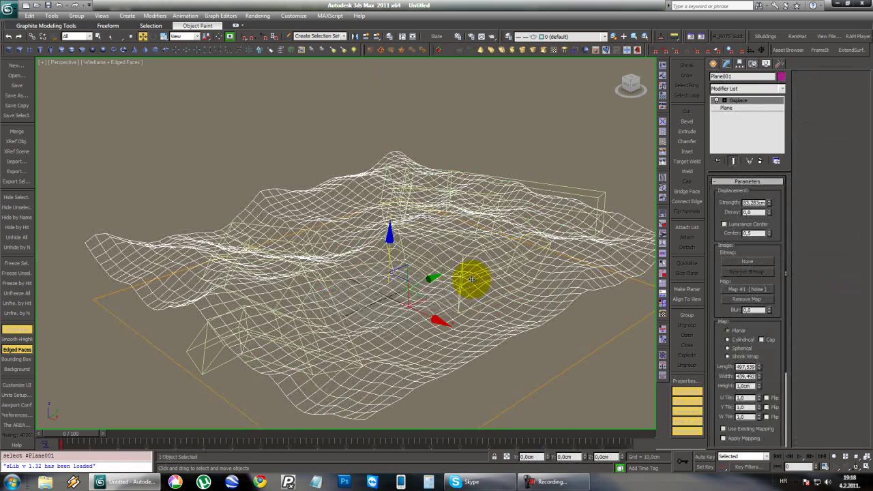
pyautogui.click(472, 279)
pyautogui.press('F3')
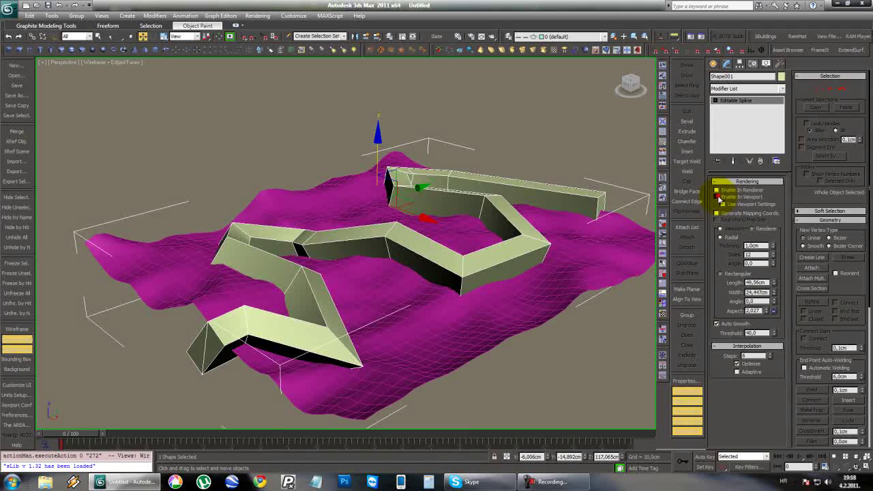
pyautogui.click(718, 197)
# - Enter vertex editing on Shape001 and fit its hillside vertices to the terrain height, lowering vertex 13 by about 4 cm
pyautogui.moveTo(331, 277); pyautogui.dragTo(355, 264, button='middle')
pyautogui.scroll(3, 355, 264)
pyautogui.keyDown('alt'); pyautogui.moveTo(408, 260); pyautogui.dragTo(421, 232, button='middle'); pyautogui.keyUp('alt')
pyautogui.press('1')
pyautogui.scroll(4, 421, 240)
pyautogui.press('F3')
pyautogui.moveTo(374, 214); pyautogui.dragTo(445, 257)
pyautogui.keyDown('alt'); pyautogui.moveTo(445, 256); pyautogui.dragTo(439, 253, button='middle'); pyautogui.keyUp('alt')
pyautogui.keyDown('alt'); pyautogui.moveTo(459, 219); pyautogui.dragTo(376, 224, button='middle'); pyautogui.keyUp('alt')
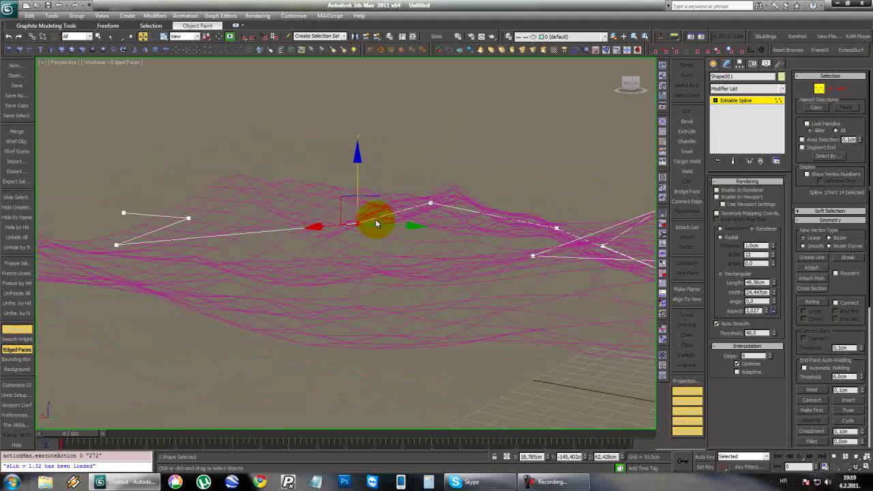
pyautogui.keyDown('alt'); pyautogui.moveTo(357, 178); pyautogui.dragTo(433, 222, button='middle'); pyautogui.keyUp('alt')
pyautogui.press('F3')
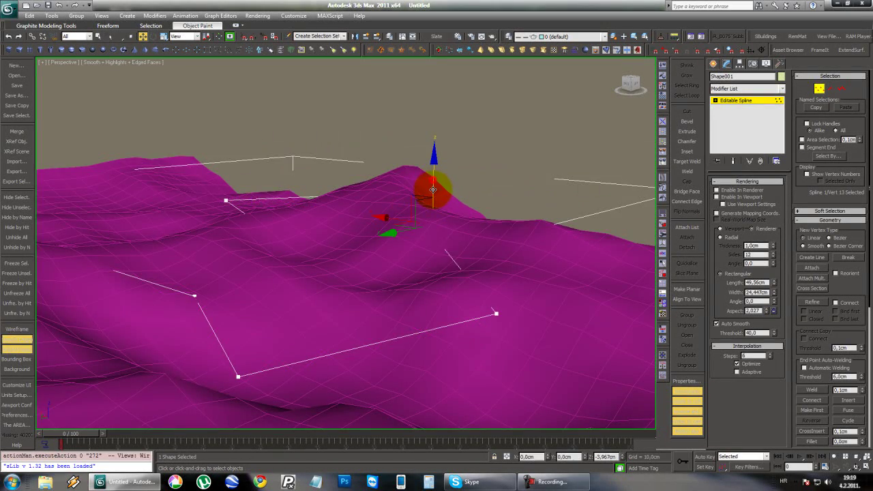
# - Raise vertex 11 of the spline toward the terrain surface and shift it horizontally along the slope
pyautogui.press('F3')
pyautogui.moveTo(520, 251)
pyautogui.keyDown('alt'); pyautogui.mouseDown(button='middle')
pyautogui.moveTo(370, 183)
pyautogui.moveTo(192, 228)
pyautogui.moveTo(434, 254)
pyautogui.moveTo(409, 242)
pyautogui.moveTo(262, 287)
pyautogui.mouseUp(button='middle'); pyautogui.keyUp('alt')
pyautogui.press('F3')
pyautogui.moveTo(298, 315); pyautogui.dragTo(298, 314)
pyautogui.moveTo(275, 244); pyautogui.dragTo(275, 226)
pyautogui.keyDown('alt'); pyautogui.moveTo(275, 226); pyautogui.dragTo(376, 243, button='middle'); pyautogui.keyUp('alt')
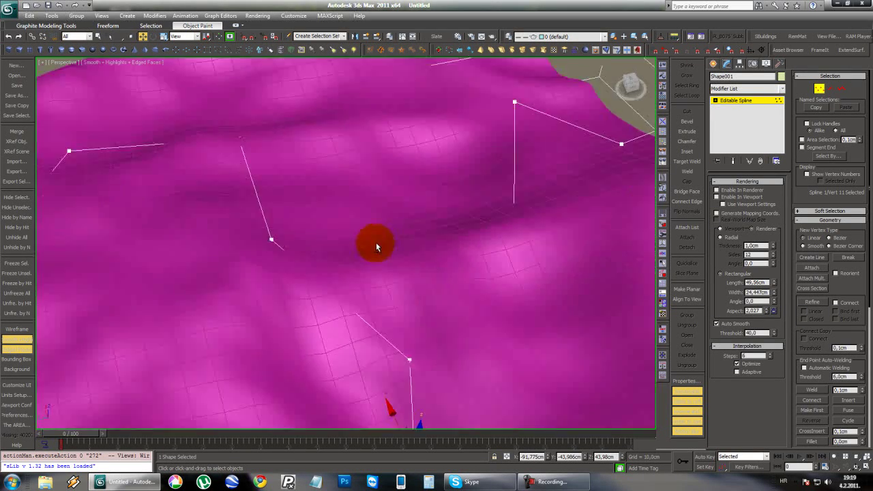
pyautogui.scroll(-3, 372, 225)
pyautogui.moveTo(368, 204); pyautogui.dragTo(311, 157, button='middle')
pyautogui.moveTo(279, 294); pyautogui.dragTo(334, 277)
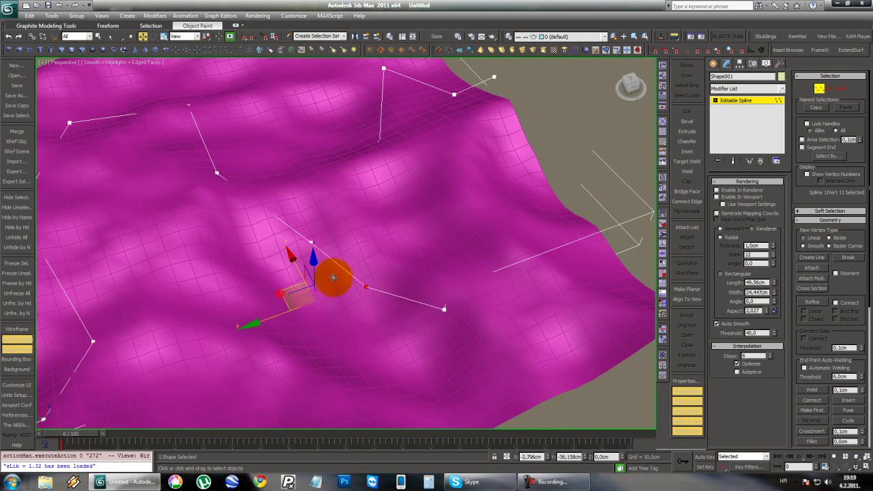
# - Reposition the neighbouring vertices 12 and 11 over the terrain to even out the spline's bend
pyautogui.press('F3')
pyautogui.moveTo(343, 267)
pyautogui.keyDown('alt'); pyautogui.mouseDown(button='middle')
pyautogui.moveTo(415, 294)
pyautogui.moveTo(352, 222)
pyautogui.moveTo(341, 238)
pyautogui.moveTo(322, 168)
pyautogui.moveTo(322, 203)
pyautogui.moveTo(509, 197)
pyautogui.moveTo(490, 164)
pyautogui.moveTo(407, 236)
pyautogui.moveTo(353, 248)
pyautogui.moveTo(370, 306)
pyautogui.mouseUp(button='middle'); pyautogui.keyUp('alt')
pyautogui.press('F3')
pyautogui.press('F3')
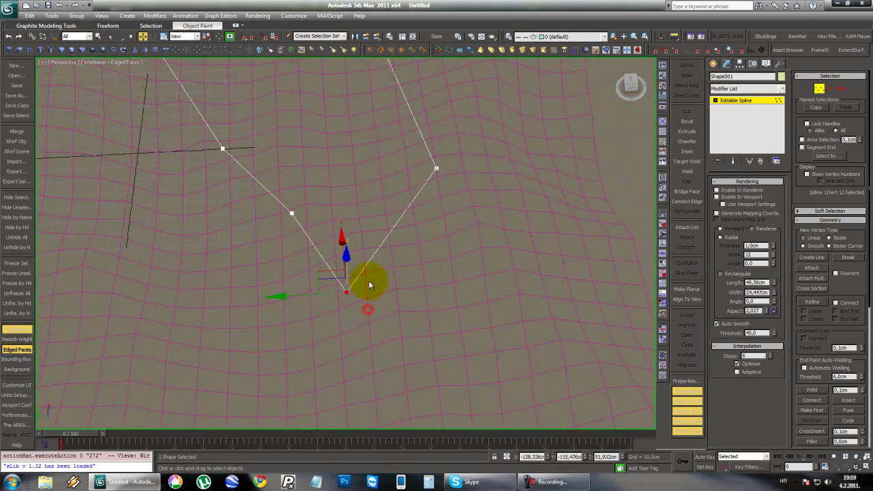
pyautogui.click(303, 198)
pyautogui.keyDown('alt'); pyautogui.moveTo(268, 193); pyautogui.dragTo(328, 271, button='middle'); pyautogui.keyUp('alt')
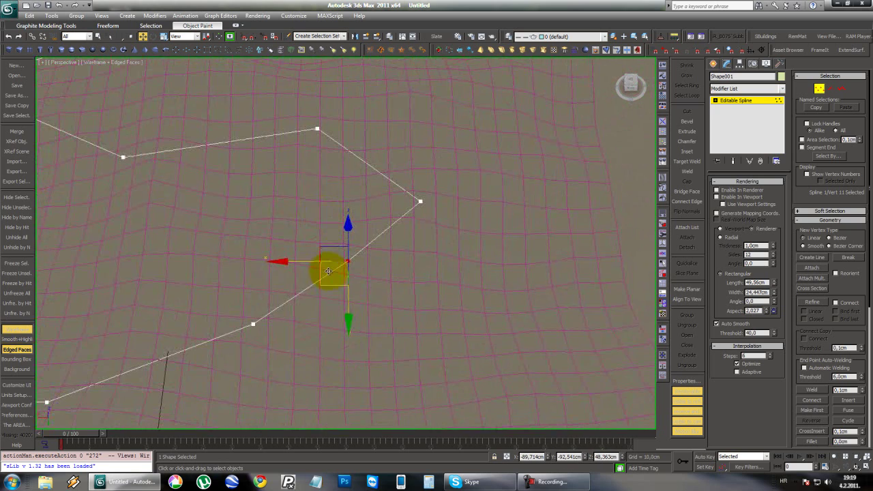
pyautogui.moveTo(318, 285); pyautogui.dragTo(380, 292)
# - Select vertex 9 in the middle of the spline and lower it by about 9 cm to the terrain surface
pyautogui.moveTo(624, 406)
pyautogui.keyDown('alt'); pyautogui.mouseDown(button='middle')
pyautogui.moveTo(471, 281)
pyautogui.moveTo(326, 199)
pyautogui.moveTo(371, 257)
pyautogui.moveTo(351, 230)
pyautogui.moveTo(411, 259)
pyautogui.moveTo(386, 249)
pyautogui.moveTo(339, 257)
pyautogui.moveTo(390, 259)
pyautogui.moveTo(384, 298)
pyautogui.moveTo(417, 288)
pyautogui.moveTo(362, 292)
pyautogui.moveTo(447, 327)
pyautogui.moveTo(419, 308)
pyautogui.moveTo(236, 234)
pyautogui.moveTo(470, 266)
pyautogui.moveTo(362, 275)
pyautogui.moveTo(118, 196)
pyautogui.mouseUp(button='middle'); pyautogui.keyUp('alt')
pyautogui.press('F3')
pyautogui.keyDown('alt'); pyautogui.moveTo(215, 205); pyautogui.dragTo(339, 223, button='middle'); pyautogui.keyUp('alt')
pyautogui.moveTo(339, 221); pyautogui.dragTo(419, 266)
pyautogui.press('F3')
pyautogui.moveTo(376, 196); pyautogui.dragTo(375, 215)
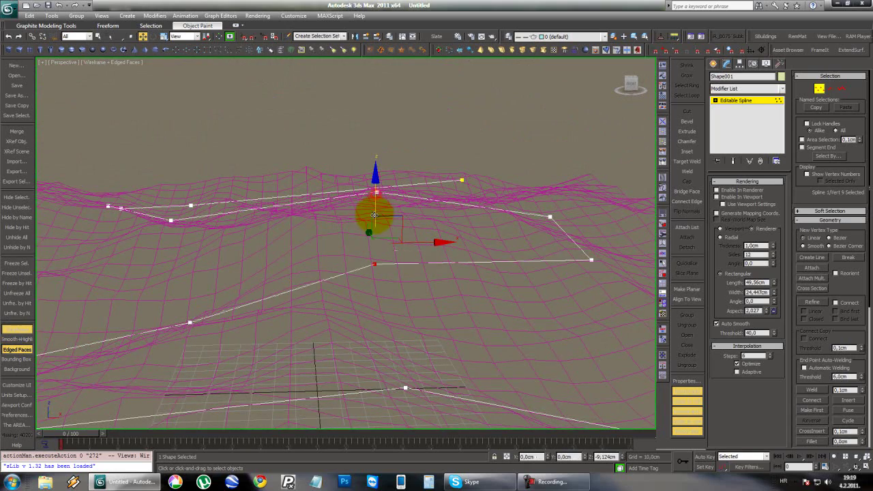
# - Select the spline's first vertex near the terrain edge and move it horizontally to reshape the road's end
pyautogui.moveTo(400, 234)
pyautogui.keyDown('alt'); pyautogui.mouseDown(button='middle')
pyautogui.moveTo(451, 273)
pyautogui.moveTo(425, 253)
pyautogui.moveTo(443, 247)
pyautogui.moveTo(333, 273)
pyautogui.moveTo(498, 247)
pyautogui.moveTo(507, 269)
pyautogui.moveTo(454, 272)
pyautogui.moveTo(556, 268)
pyautogui.moveTo(284, 279)
pyautogui.moveTo(427, 264)
pyautogui.moveTo(248, 280)
pyautogui.moveTo(483, 340)
pyautogui.mouseUp(button='middle'); pyautogui.keyUp('alt')
pyautogui.press('F3')
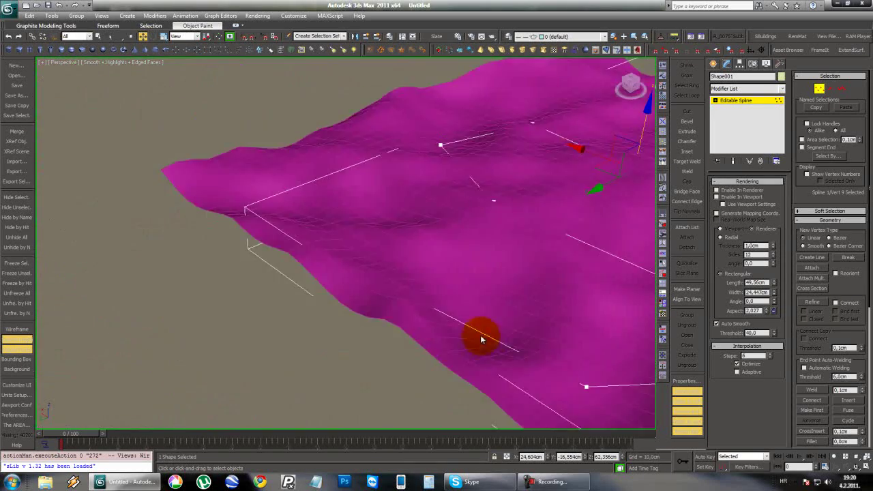
pyautogui.press('F3')
pyautogui.moveTo(492, 296)
pyautogui.keyDown('alt'); pyautogui.mouseDown(button='middle')
pyautogui.moveTo(398, 293)
pyautogui.moveTo(367, 267)
pyautogui.moveTo(444, 290)
pyautogui.moveTo(393, 309)
pyautogui.mouseUp(button='middle'); pyautogui.keyUp('alt')
pyautogui.press('w')
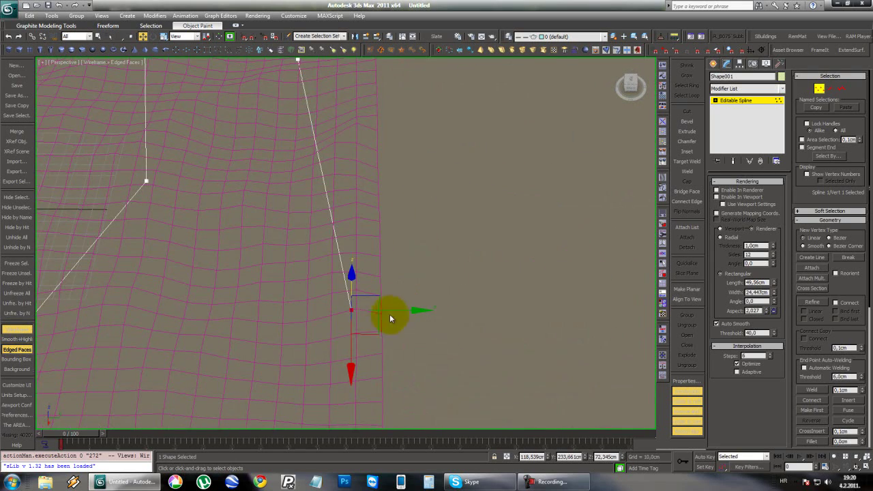
pyautogui.moveTo(379, 334); pyautogui.dragTo(444, 175)
# - Move vertex 2, next to the spline's first vertex, horizontally to soften the bend there
pyautogui.moveTo(421, 175); pyautogui.dragTo(395, 311, button='middle')
pyautogui.moveTo(241, 204); pyautogui.dragTo(242, 204)
pyautogui.press('F3')
pyautogui.moveTo(295, 211); pyautogui.dragTo(282, 243)
pyautogui.moveTo(282, 243)
pyautogui.keyDown('alt'); pyautogui.mouseDown(button='middle')
pyautogui.moveTo(288, 285)
pyautogui.moveTo(364, 248)
pyautogui.moveTo(204, 326)
pyautogui.moveTo(524, 217)
pyautogui.moveTo(450, 240)
pyautogui.moveTo(431, 260)
pyautogui.moveTo(357, 191)
pyautogui.moveTo(420, 225)
pyautogui.moveTo(384, 254)
pyautogui.moveTo(189, 224)
pyautogui.moveTo(205, 224)
pyautogui.moveTo(146, 246)
pyautogui.mouseUp(button='middle'); pyautogui.keyUp('alt')
pyautogui.press('F3')
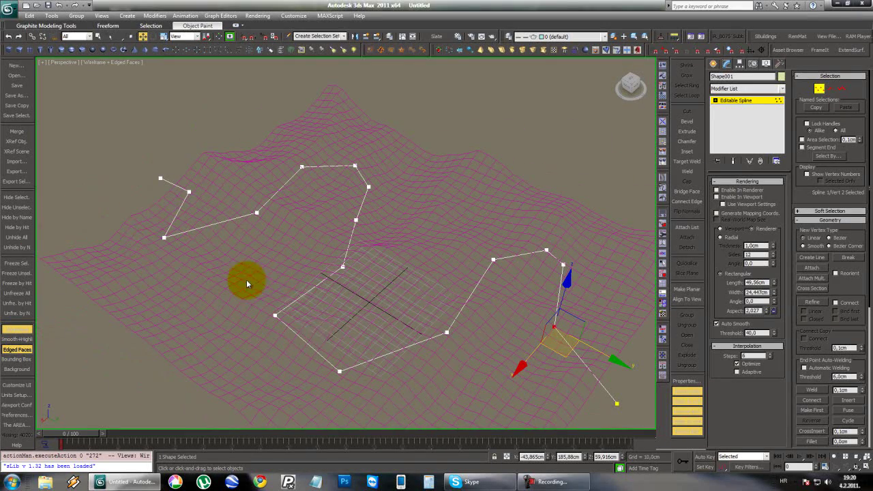
# - Move vertices 16, 15 and 14 near the spline's far end horizontally to open up the sharp zigzag
pyautogui.click(190, 193)
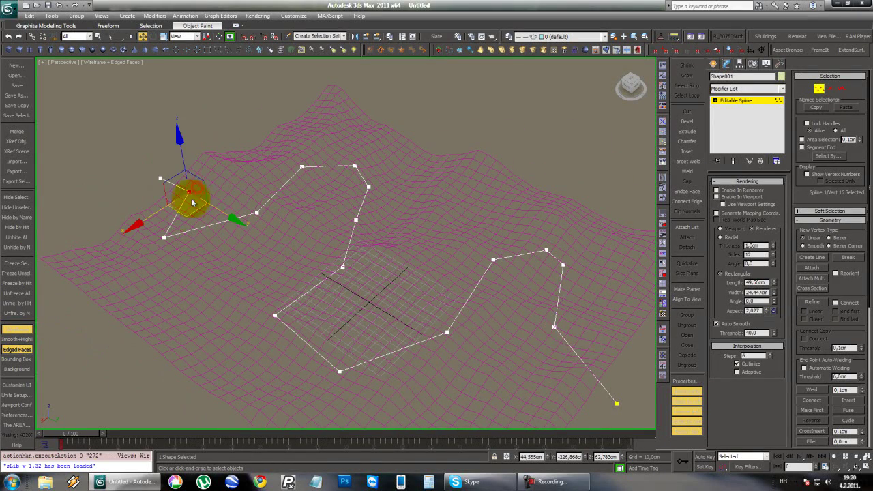
pyautogui.moveTo(179, 225); pyautogui.dragTo(185, 254)
pyautogui.click(256, 214)
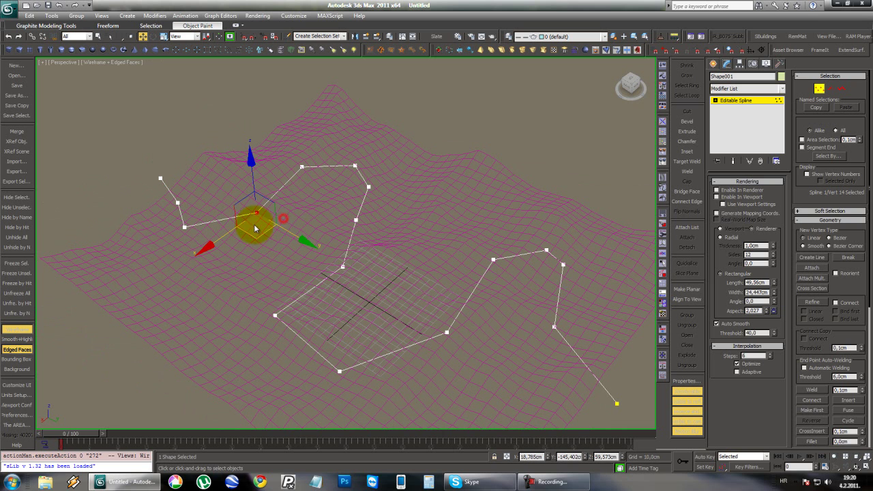
pyautogui.moveTo(241, 248); pyautogui.dragTo(237, 250)
pyautogui.press('F3')
pyautogui.press('F3')
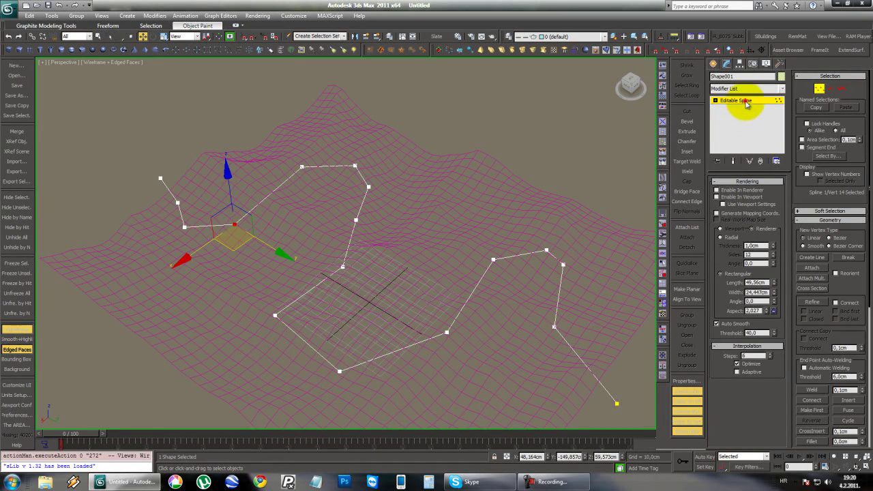
# - Leave vertex editing and apply a Normalize Spline modifier with a segment length of 20 to Shape001
pyautogui.click(747, 103)
pyautogui.click(783, 89)
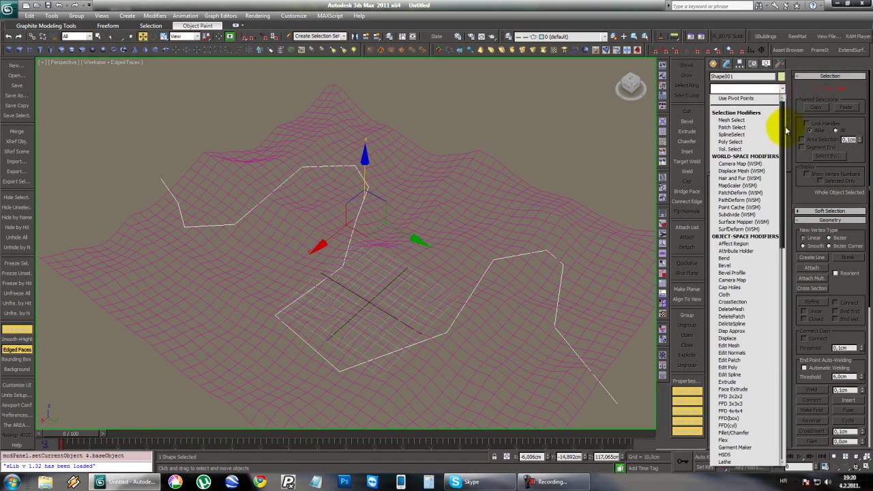
pyautogui.moveTo(783, 141); pyautogui.dragTo(779, 225)
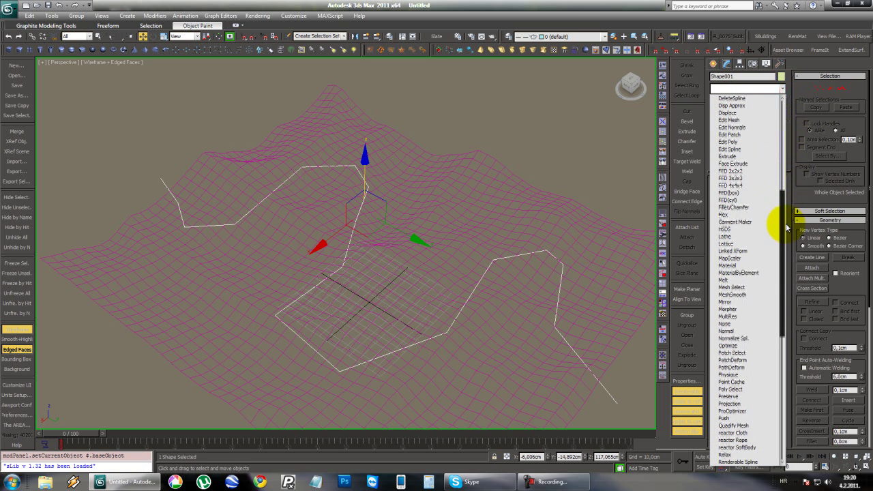
pyautogui.click(734, 339)
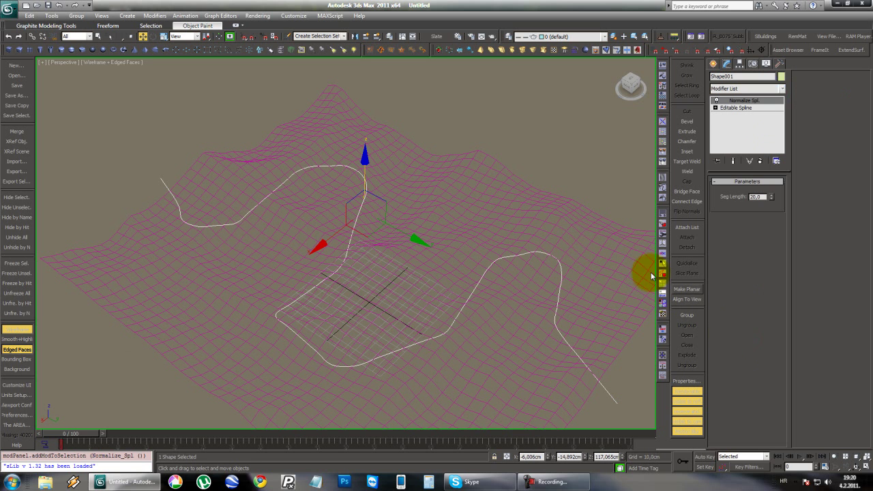
pyautogui.moveTo(539, 259); pyautogui.dragTo(503, 251, button='middle')
pyautogui.moveTo(311, 215)
pyautogui.keyDown('alt'); pyautogui.mouseDown(button='middle')
pyautogui.moveTo(273, 214)
pyautogui.moveTo(361, 209)
pyautogui.moveTo(309, 210)
pyautogui.moveTo(328, 228)
pyautogui.moveTo(341, 200)
pyautogui.moveTo(345, 210)
pyautogui.moveTo(396, 185)
pyautogui.moveTo(353, 234)
pyautogui.moveTo(439, 208)
pyautogui.moveTo(504, 212)
pyautogui.mouseUp(button='middle'); pyautogui.keyUp('alt')
pyautogui.press('F3')
pyautogui.press('F3')
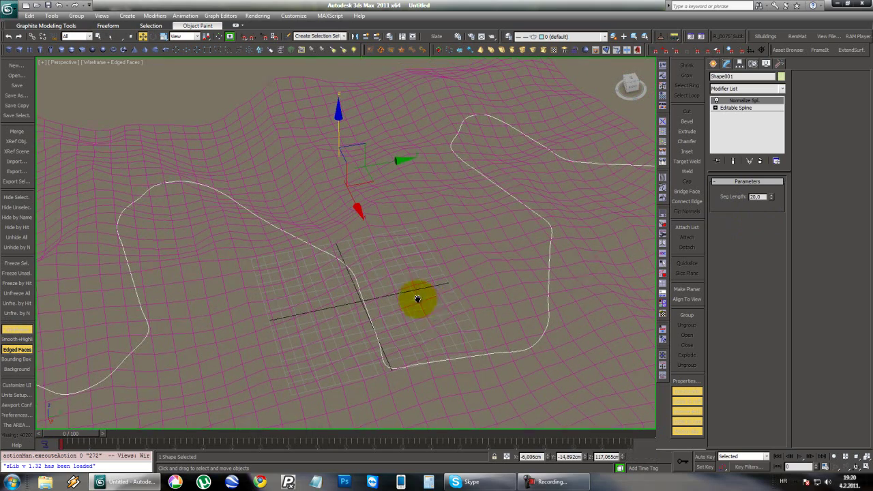
pyautogui.keyDown('alt'); pyautogui.moveTo(421, 305); pyautogui.dragTo(405, 275, button='middle'); pyautogui.keyUp('alt')
# - Convert the normalized Shape001 to an Editable Spline
pyautogui.rightClick(402, 272)
pyautogui.moveTo(471, 361)
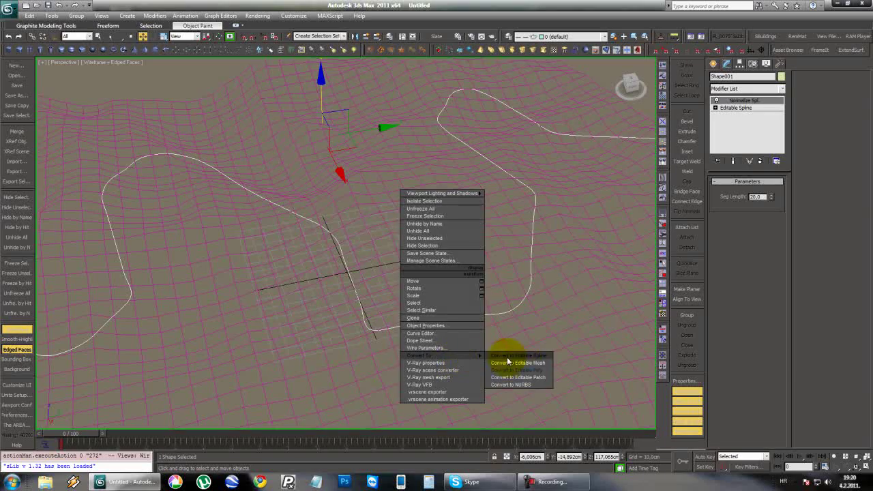
pyautogui.click(531, 357)
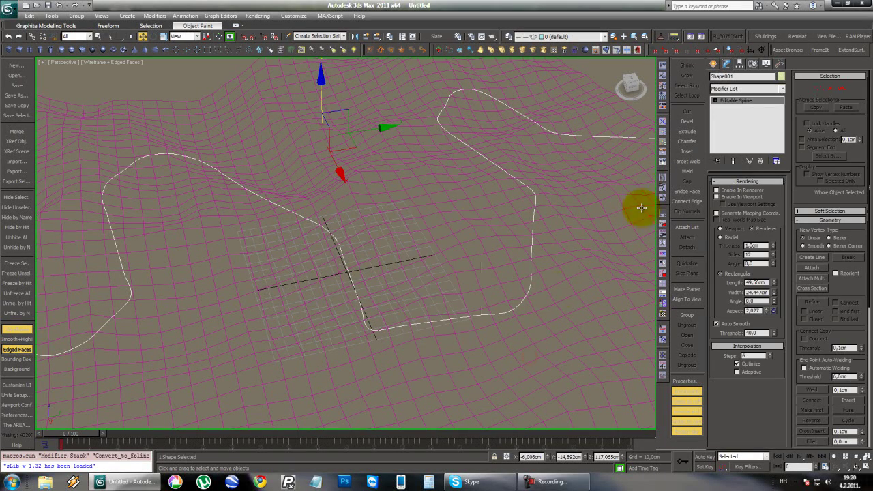
# - Enter vertex editing on Shape001 and move vertex 28 at the bend near the grid origin horizontally to soften the curve
pyautogui.keyDown('alt'); pyautogui.moveTo(425, 249); pyautogui.dragTo(246, 304, button='middle'); pyautogui.keyUp('alt')
pyautogui.scroll(4, 375, 278)
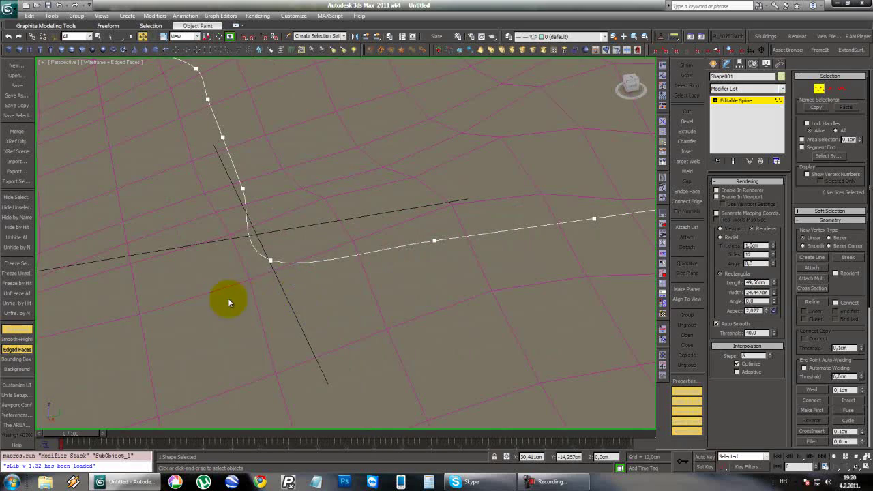
pyautogui.keyDown('alt'); pyautogui.moveTo(326, 240); pyautogui.dragTo(240, 362, button='middle'); pyautogui.keyUp('alt')
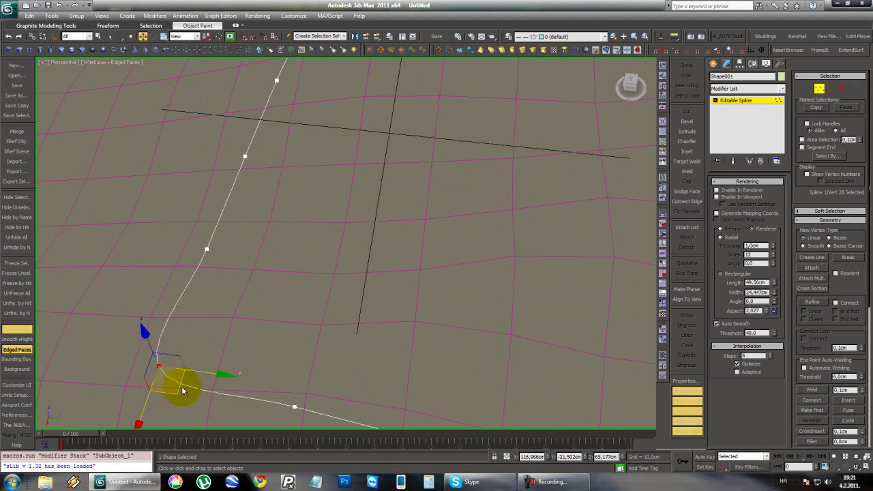
pyautogui.moveTo(187, 390); pyautogui.dragTo(283, 364)
# - Reposition vertices 12 and 11 horizontally to even out the tight loop toward the spline's far end
pyautogui.keyDown('alt'); pyautogui.moveTo(282, 364); pyautogui.dragTo(332, 197, button='middle'); pyautogui.keyUp('alt')
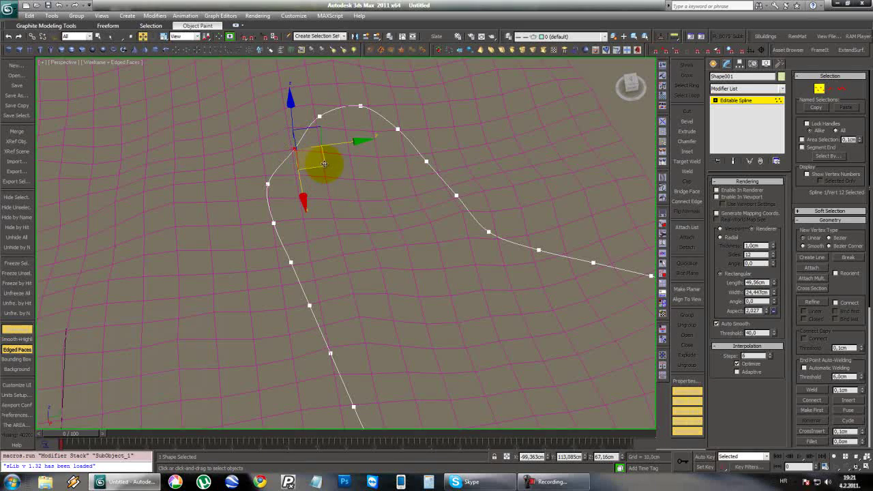
pyautogui.click(359, 105)
pyautogui.click(317, 110)
pyautogui.moveTo(347, 131)
pyautogui.keyDown('alt'); pyautogui.mouseDown(button='middle')
pyautogui.moveTo(357, 171)
pyautogui.moveTo(464, 209)
pyautogui.moveTo(382, 232)
pyautogui.moveTo(355, 189)
pyautogui.moveTo(327, 168)
pyautogui.moveTo(296, 175)
pyautogui.moveTo(441, 264)
pyautogui.moveTo(297, 216)
pyautogui.moveTo(411, 195)
pyautogui.moveTo(312, 222)
pyautogui.moveTo(393, 125)
pyautogui.moveTo(201, 279)
pyautogui.moveTo(220, 229)
pyautogui.moveTo(402, 234)
pyautogui.moveTo(165, 212)
pyautogui.moveTo(277, 221)
pyautogui.moveTo(396, 264)
pyautogui.moveTo(326, 255)
pyautogui.mouseUp(button='middle'); pyautogui.keyUp('alt')
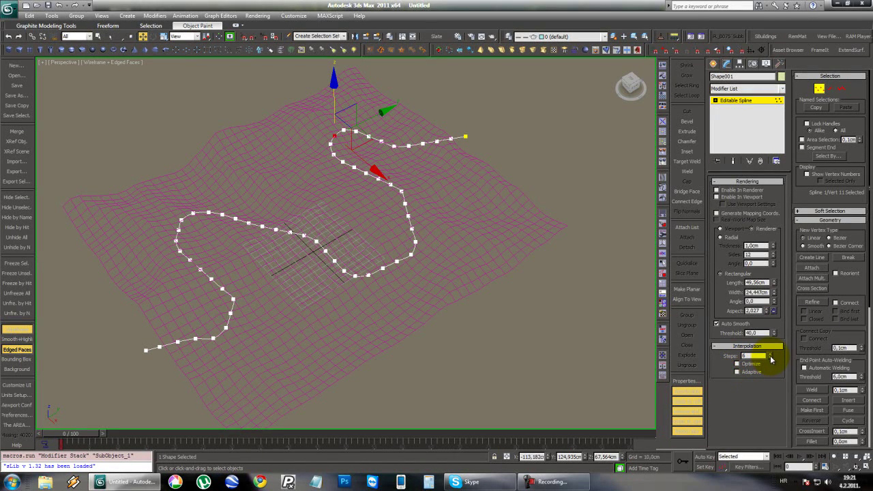
# - Turn off Optimize in the spline's interpolation and set the interpolation steps to 2
pyautogui.moveTo(154, 149); pyautogui.dragTo(199, 162, button='middle')
pyautogui.scroll(3, 213, 174)
pyautogui.press('F3')
pyautogui.press('F4')
pyautogui.press('F3')
pyautogui.keyDown('alt'); pyautogui.moveTo(318, 232); pyautogui.dragTo(326, 201, button='middle'); pyautogui.keyUp('alt')
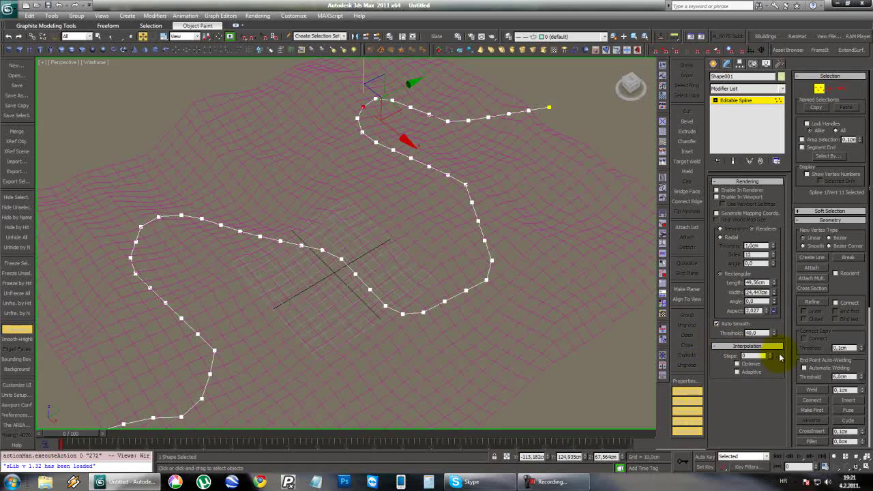
pyautogui.scroll(6, 370, 253)
pyautogui.press('F3')
pyautogui.press('F3')
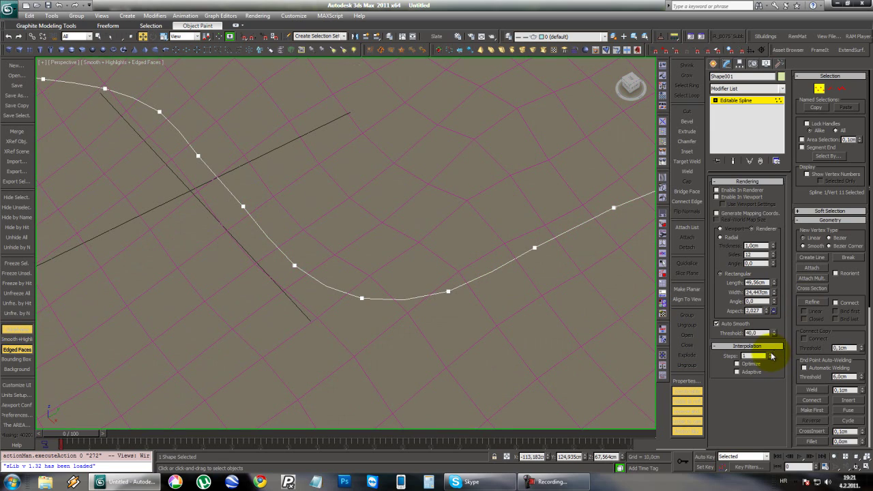
pyautogui.scroll(-6, 347, 177)
pyautogui.moveTo(365, 191); pyautogui.dragTo(386, 203, button='middle')
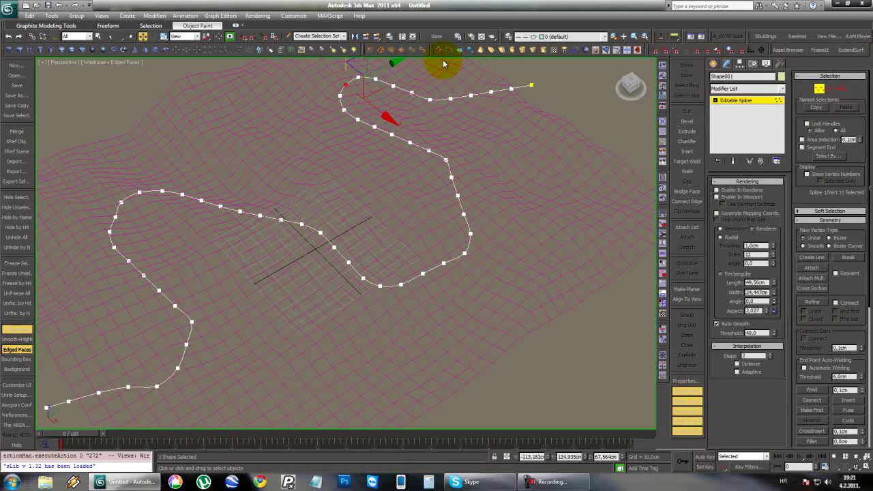
# - Apply an Extrude modifier with an amount of 0.5 cm to Shape001 and inspect the strip against the shaded terrain
pyautogui.click(778, 91)
pyautogui.scroll(-5, 780, 112)
pyautogui.click(754, 280)
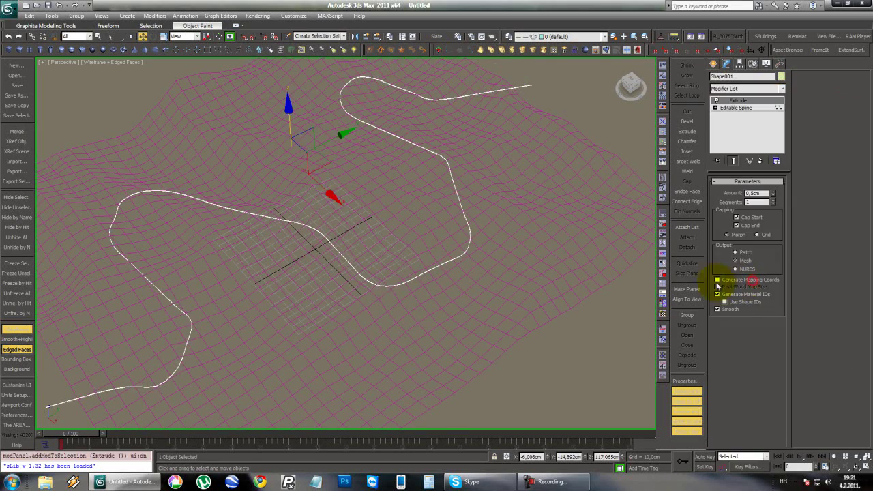
pyautogui.keyDown('alt'); pyautogui.moveTo(366, 289); pyautogui.dragTo(410, 227, button='middle'); pyautogui.keyUp('alt')
pyautogui.scroll(4, 345, 244)
pyautogui.keyDown('alt'); pyautogui.moveTo(172, 237); pyautogui.dragTo(316, 217, button='middle'); pyautogui.keyUp('alt')
pyautogui.press('F3')
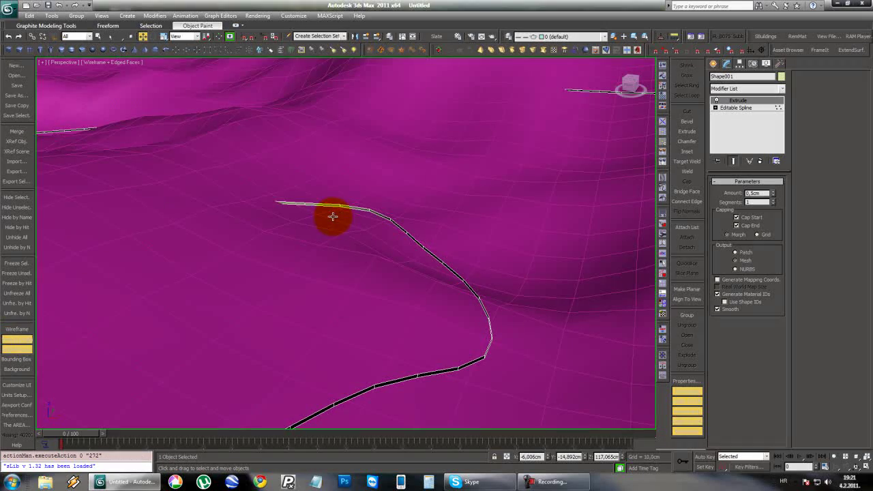
pyautogui.press('F3')
pyautogui.moveTo(267, 197)
pyautogui.keyDown('alt'); pyautogui.mouseDown(button='middle')
pyautogui.moveTo(339, 255)
pyautogui.moveTo(440, 250)
pyautogui.mouseUp(button='middle'); pyautogui.keyUp('alt')
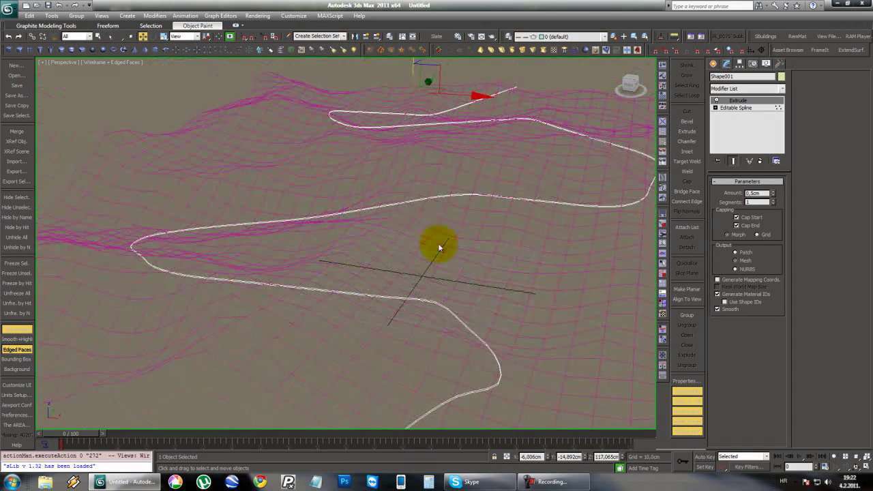
# - Apply a Shell modifier to the extruded strip and widen it with an outer amount of 4.25 cm and an inner amount of about 2.56 cm
pyautogui.click(784, 91)
pyautogui.moveTo(784, 121); pyautogui.dragTo(788, 315)
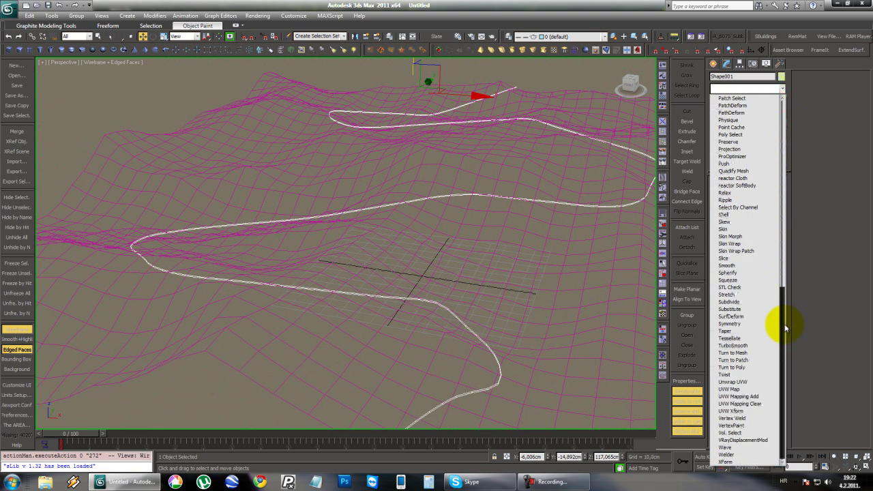
pyautogui.click(733, 217)
pyautogui.moveTo(465, 301); pyautogui.dragTo(437, 274, button='middle')
pyautogui.press('F3')
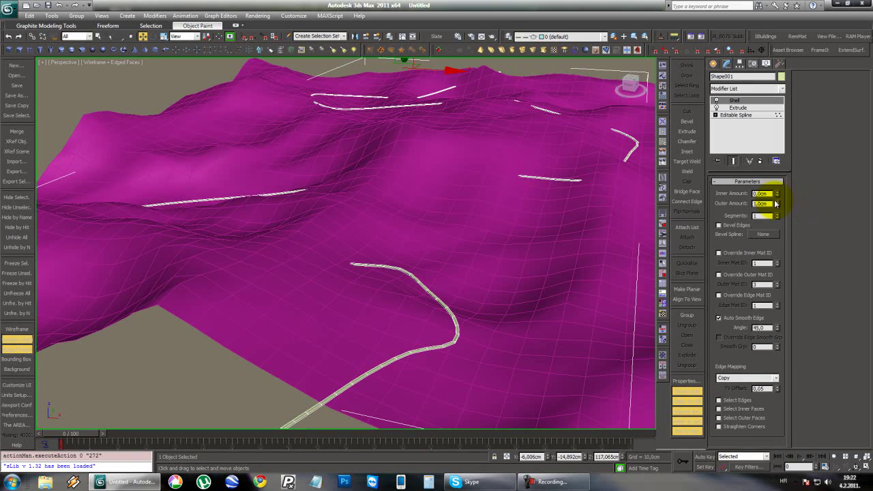
pyautogui.moveTo(779, 204); pyautogui.dragTo(776, 152)
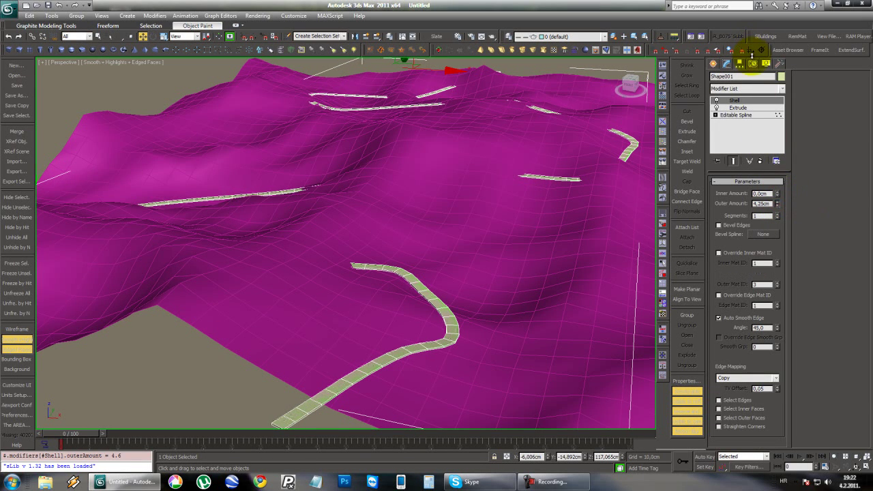
pyautogui.moveTo(779, 195); pyautogui.dragTo(757, 98)
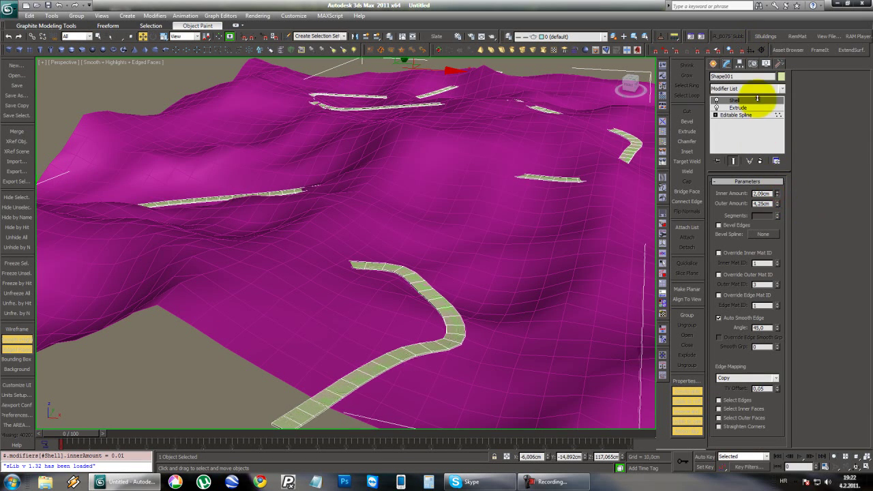
# - Convert the shelled road Shape001 to an Editable Poly
pyautogui.keyDown('alt'); pyautogui.moveTo(358, 222); pyautogui.dragTo(445, 215, button='middle'); pyautogui.keyUp('alt')
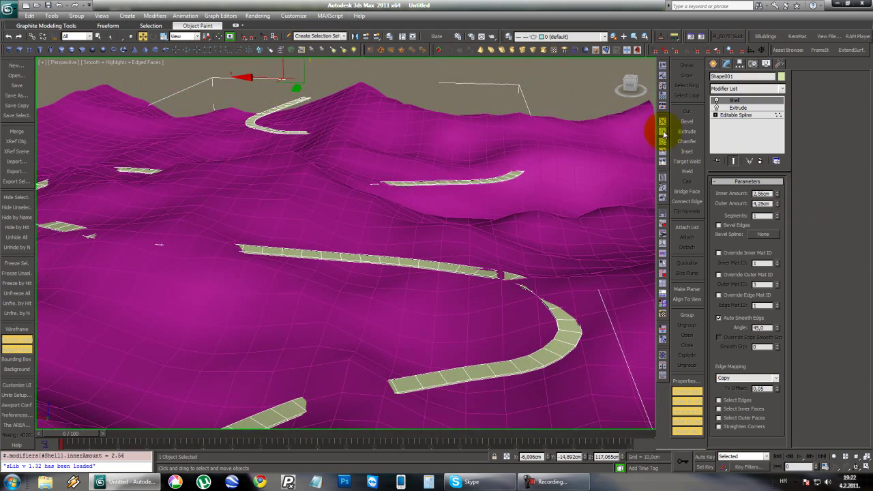
pyautogui.click(439, 52)
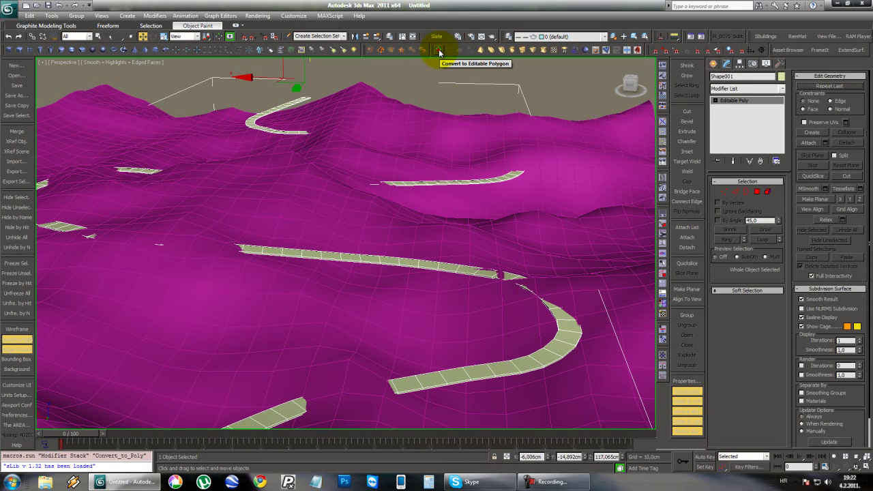
pyautogui.keyDown('alt'); pyautogui.moveTo(324, 234); pyautogui.dragTo(281, 149, button='middle'); pyautogui.keyUp('alt')
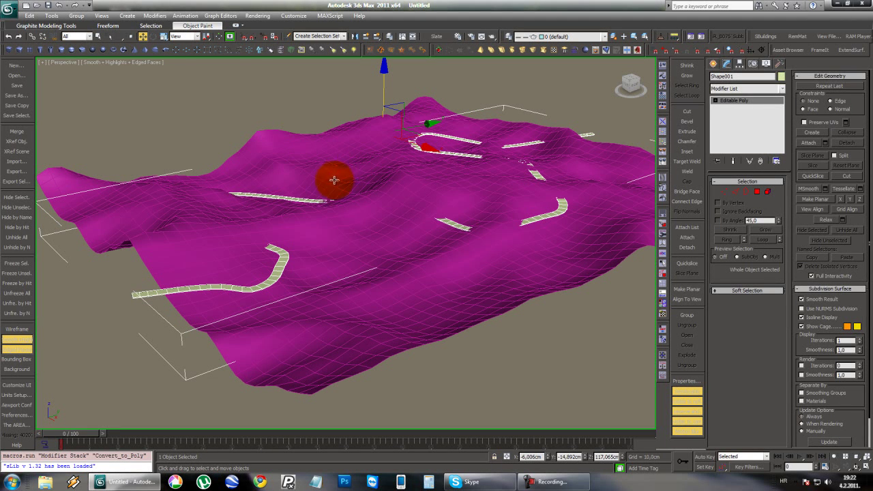
# - Enter polygon editing and delete the end-cap polygon at the road's far end
pyautogui.click(762, 193)
pyautogui.moveTo(415, 193); pyautogui.dragTo(133, 264, button='middle')
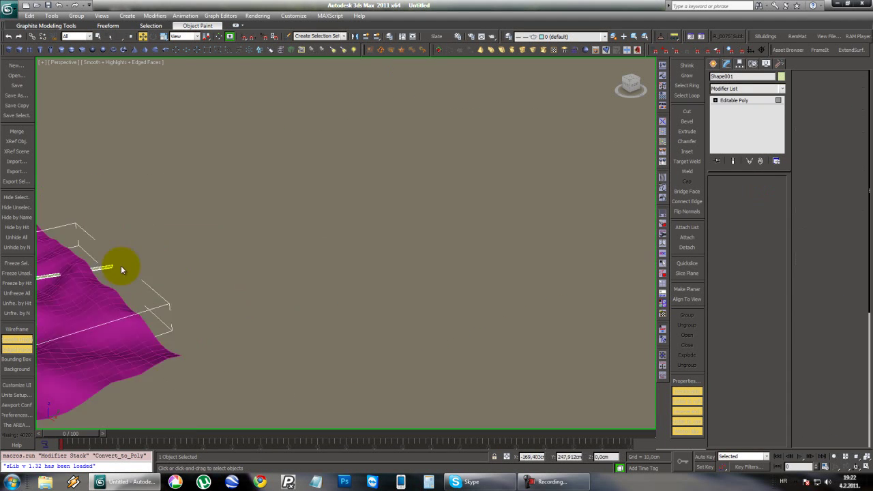
pyautogui.moveTo(419, 236); pyautogui.dragTo(244, 220, button='middle')
pyautogui.click(236, 256)
pyautogui.press('z')
pyautogui.keyDown('alt'); pyautogui.moveTo(319, 332); pyautogui.dragTo(240, 219); pyautogui.keyUp('alt')
pyautogui.keyDown('alt'); pyautogui.moveTo(303, 218); pyautogui.dragTo(388, 276, button='middle'); pyautogui.keyUp('alt')
pyautogui.press('Delete')
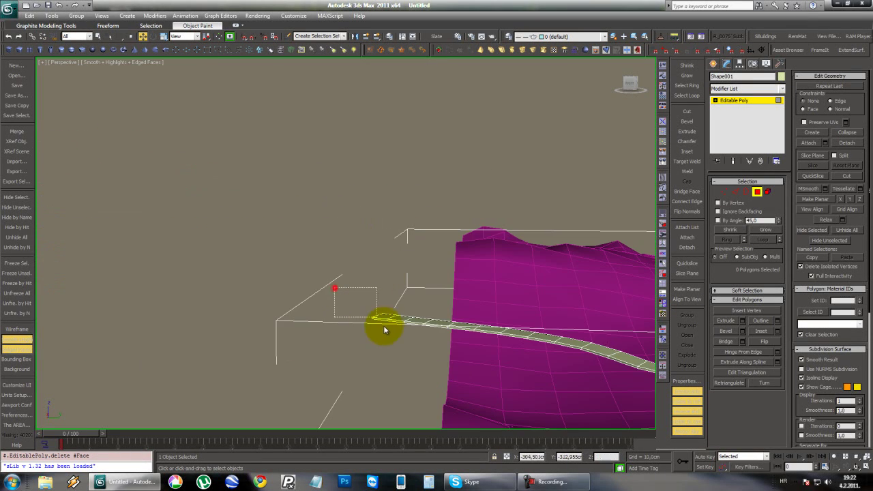
# - Delete the end-cap polygon at the road's opposite, near end and leave polygon editing
pyautogui.press('z')
pyautogui.keyDown('alt'); pyautogui.moveTo(389, 331); pyautogui.dragTo(442, 336, button='middle'); pyautogui.keyUp('alt')
pyautogui.keyDown('alt'); pyautogui.moveTo(387, 175); pyautogui.dragTo(386, 173); pyautogui.keyUp('alt')
pyautogui.keyDown('alt'); pyautogui.moveTo(386, 174); pyautogui.dragTo(300, 243, button='middle'); pyautogui.keyUp('alt')
pyautogui.moveTo(300, 243); pyautogui.dragTo(217, 288, button='middle')
pyautogui.scroll(-3, 218, 293)
pyautogui.press('Delete')
pyautogui.keyDown('alt'); pyautogui.moveTo(331, 244); pyautogui.dragTo(767, 152, button='middle'); pyautogui.keyUp('alt')
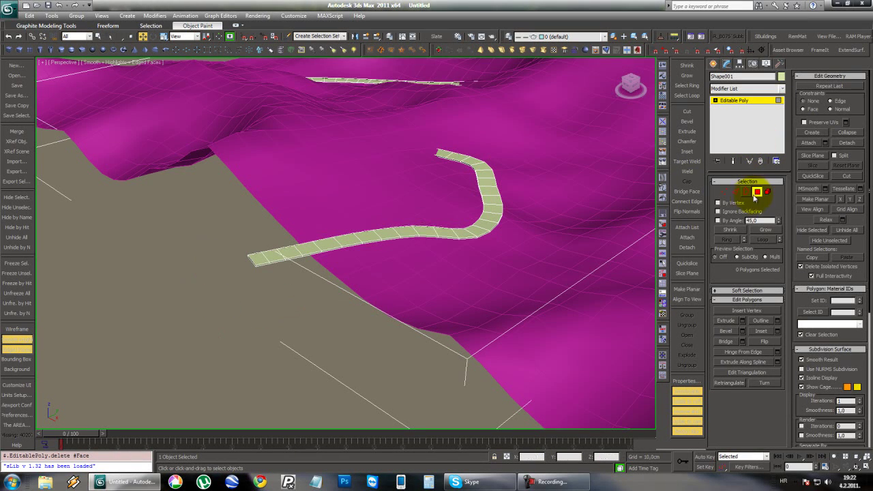
pyautogui.click(758, 191)
# - Clone the road as an independent copy named Shape002 and hide the copy
pyautogui.keyDown('alt'); pyautogui.moveTo(429, 183); pyautogui.dragTo(316, 253, button='middle'); pyautogui.keyUp('alt')
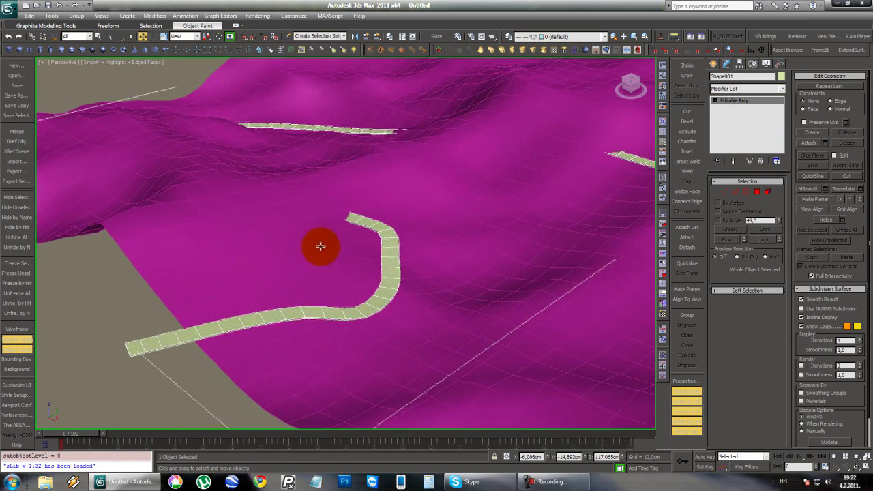
pyautogui.hotkey('ctrl', 'v')
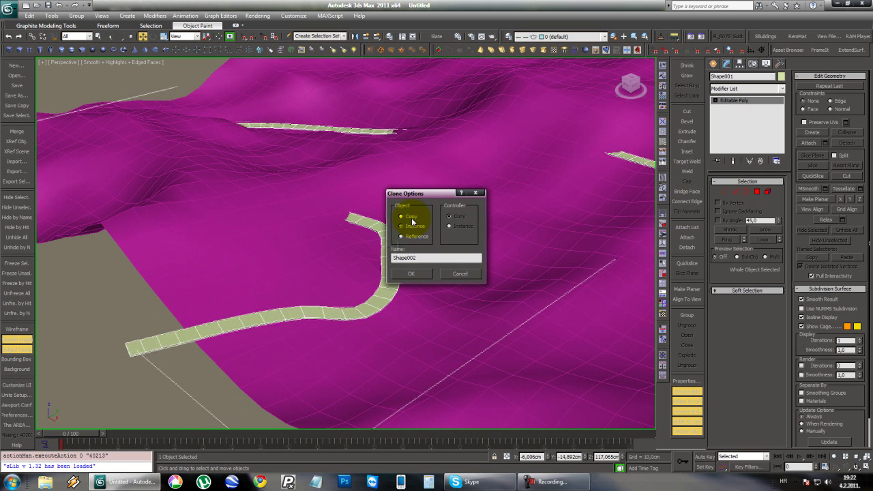
pyautogui.click(417, 276)
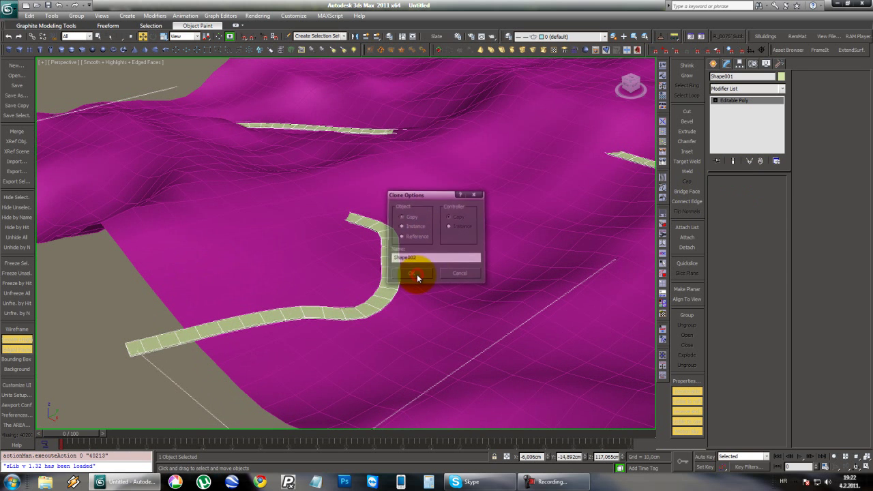
pyautogui.scroll(-5, 363, 255)
pyautogui.rightClick(369, 194)
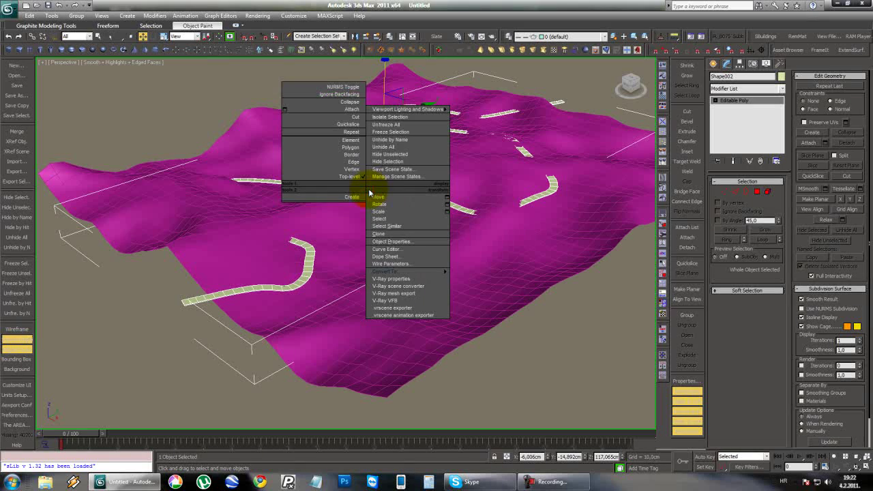
pyautogui.click(398, 163)
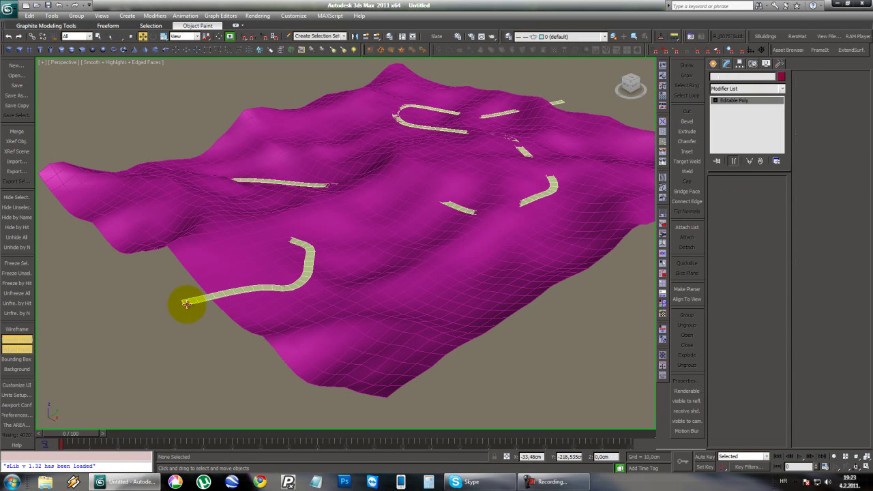
# - On Shape001, ring-select the crosswise edges along the road's top and convert them to a polygon selection
pyautogui.click(195, 282)
pyautogui.keyDown('alt'); pyautogui.moveTo(195, 282); pyautogui.dragTo(471, 189, button='middle'); pyautogui.keyUp('alt')
pyautogui.scroll(3, 226, 259)
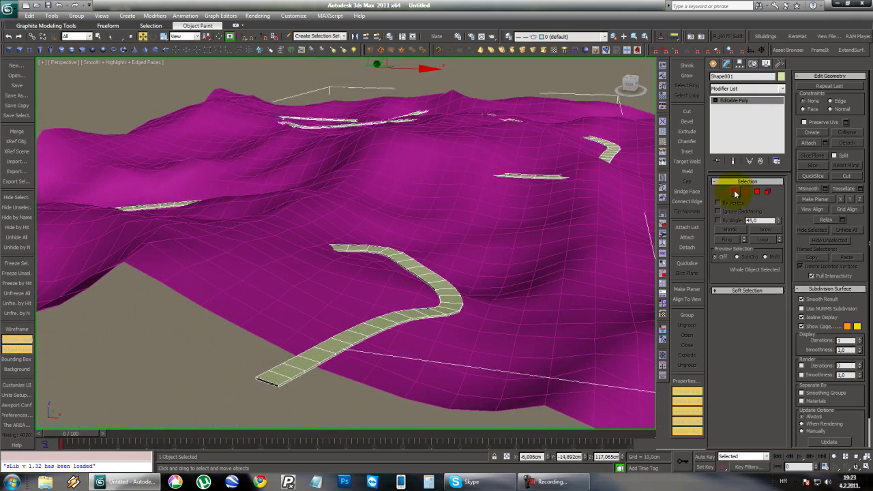
pyautogui.click(734, 194)
pyautogui.scroll(5, 247, 302)
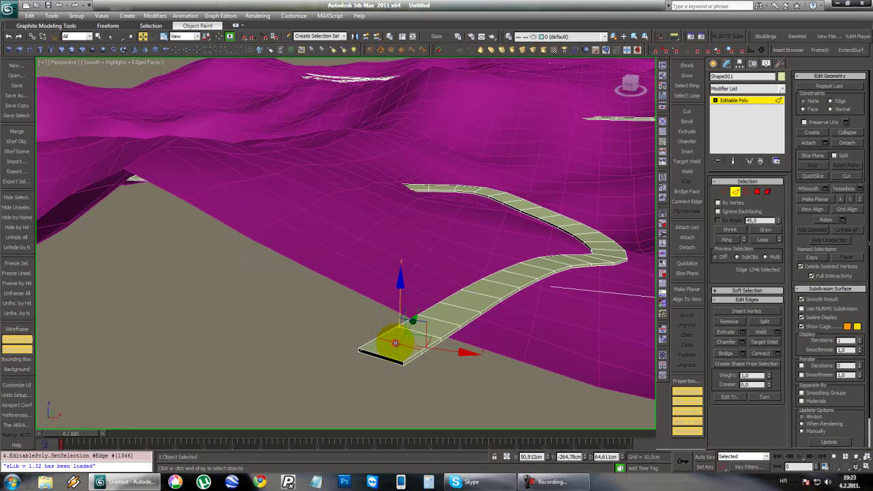
pyautogui.click(728, 239)
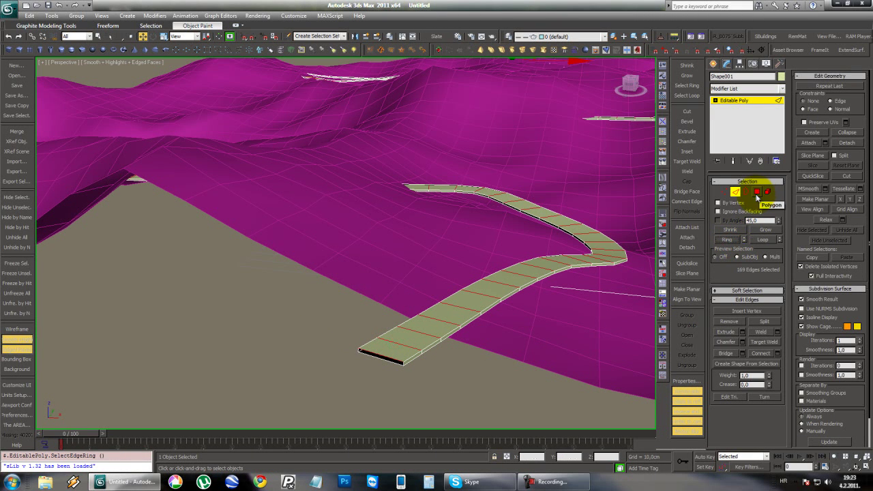
pyautogui.keyDown('ctrl'); pyautogui.click(756, 193); pyautogui.keyUp('ctrl')
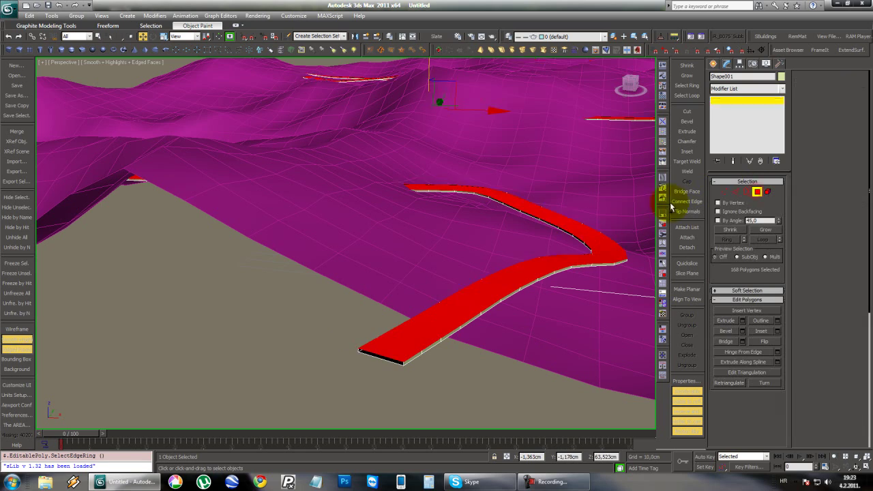
# - Bevel the selected top road polygons with a height of 14.87 cm and an outline of 12.813 cm
pyautogui.keyDown('alt'); pyautogui.moveTo(522, 195); pyautogui.dragTo(361, 190, button='middle'); pyautogui.keyUp('alt')
pyautogui.keyDown('alt'); pyautogui.moveTo(477, 112); pyautogui.dragTo(484, 182, button='middle'); pyautogui.keyUp('alt')
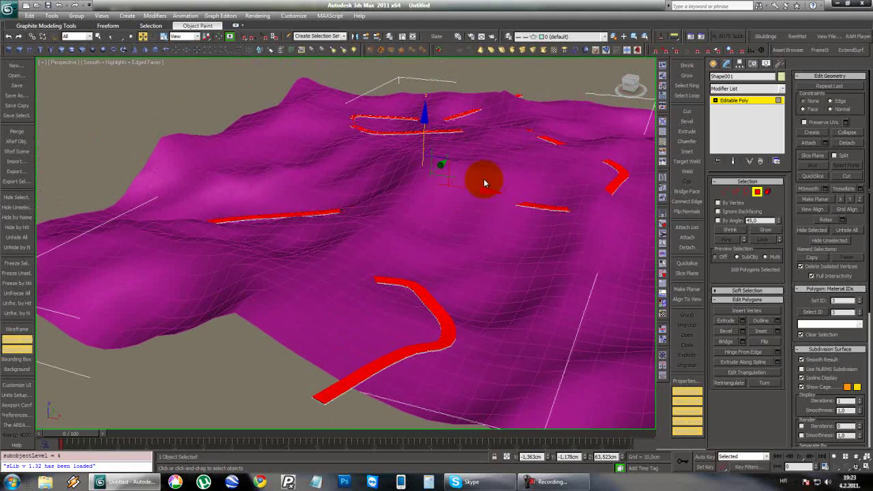
pyautogui.click(742, 331)
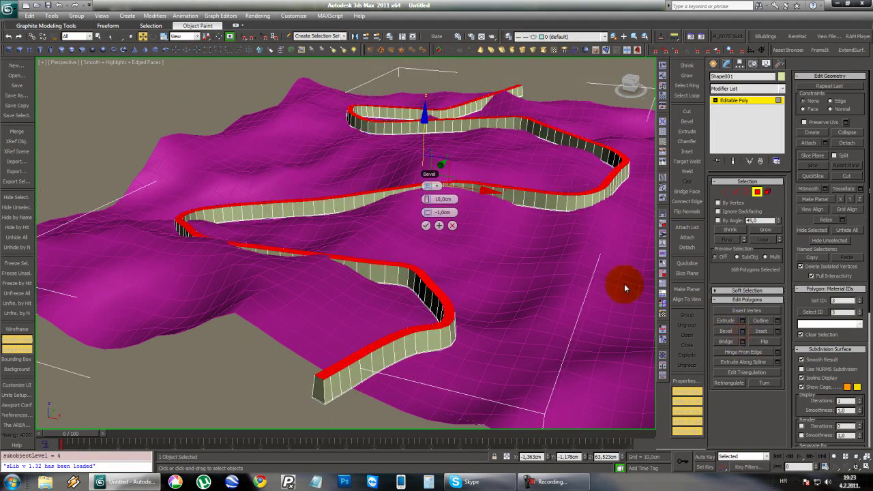
pyautogui.moveTo(429, 211); pyautogui.dragTo(448, 199)
pyautogui.click(427, 198)
pyautogui.moveTo(507, 209); pyautogui.dragTo(283, 309, button='middle')
pyautogui.keyDown('alt'); pyautogui.moveTo(480, 230); pyautogui.dragTo(334, 194, button='middle'); pyautogui.keyUp('alt')
pyautogui.moveTo(472, 247); pyautogui.dragTo(601, 225, button='middle')
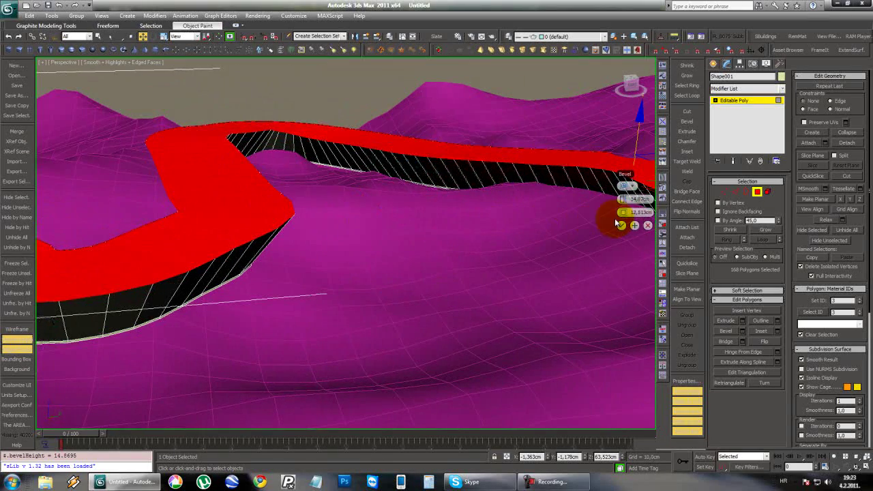
# - Increase the bevel outline to 15.313 cm and apply the bevel
pyautogui.moveTo(622, 212); pyautogui.dragTo(639, 219)
pyautogui.keyDown('alt'); pyautogui.moveTo(347, 214); pyautogui.dragTo(376, 218, button='middle'); pyautogui.keyUp('alt')
pyautogui.keyDown('alt'); pyautogui.moveTo(302, 215); pyautogui.dragTo(295, 236, button='middle'); pyautogui.keyUp('alt')
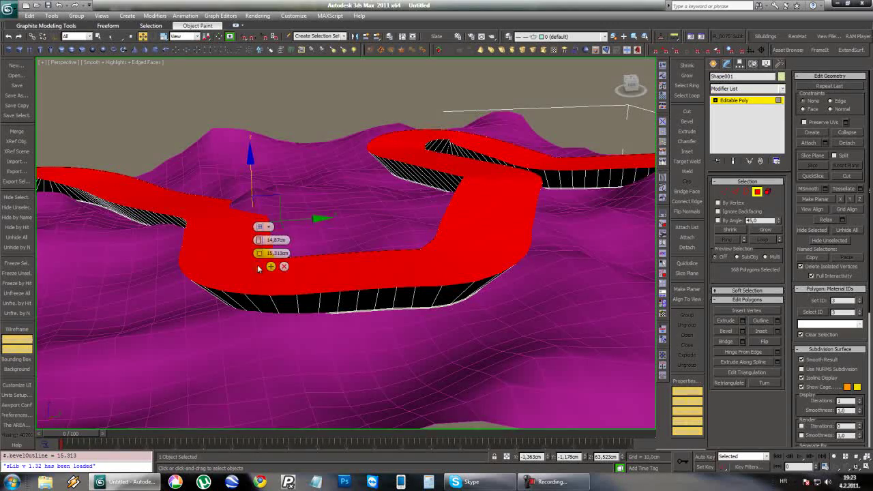
pyautogui.keyDown('alt'); pyautogui.moveTo(162, 200); pyautogui.dragTo(348, 197, button='middle'); pyautogui.keyUp('alt')
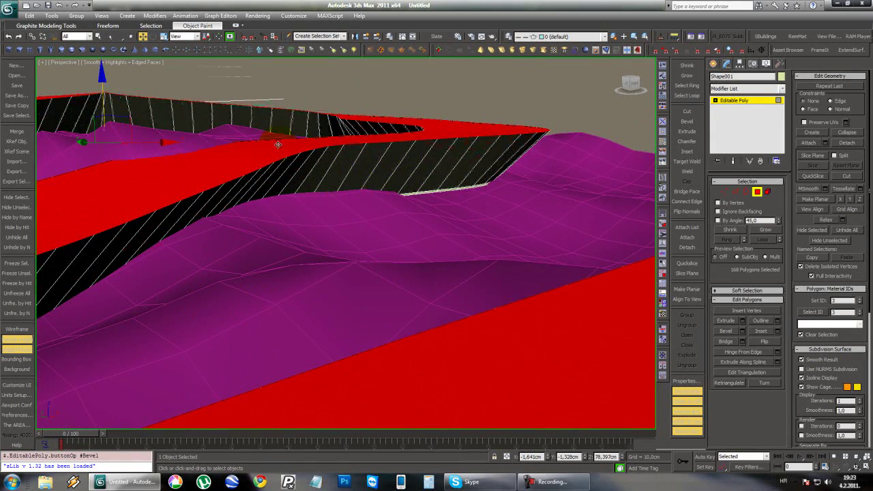
# - Lower the beveled top polygons vertically toward the terrain
pyautogui.moveTo(102, 89); pyautogui.dragTo(114, 112)
pyautogui.scroll(-3, 113, 111)
pyautogui.moveTo(116, 111); pyautogui.dragTo(191, 254, button='middle')
# - Switch to vertex editing, select the vertices along the road's nearer middle stretch and raise them about 4.54 cm
pyautogui.press('1')
pyautogui.scroll(2, 378, 219)
pyautogui.press('F3')
pyautogui.moveTo(172, 254)
pyautogui.mouseDown()
pyautogui.moveTo(226, 288)
pyautogui.moveTo(355, 292)
pyautogui.mouseUp()
pyautogui.press('F3')
pyautogui.moveTo(270, 228); pyautogui.dragTo(271, 220)
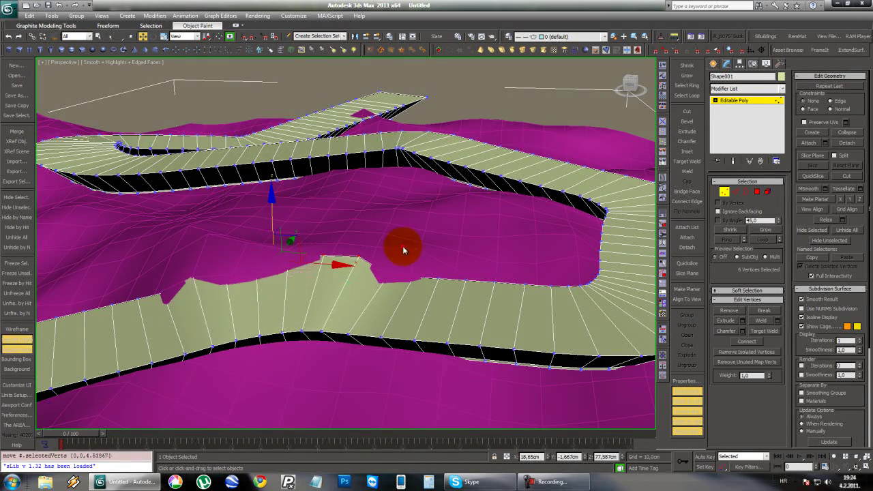
# - Raise two sunken vertices, one after the other, on the far edge of the road's nearer stretch, the first by about 4.6 cm
pyautogui.press('F3')
pyautogui.click(387, 264)
pyautogui.press('F3')
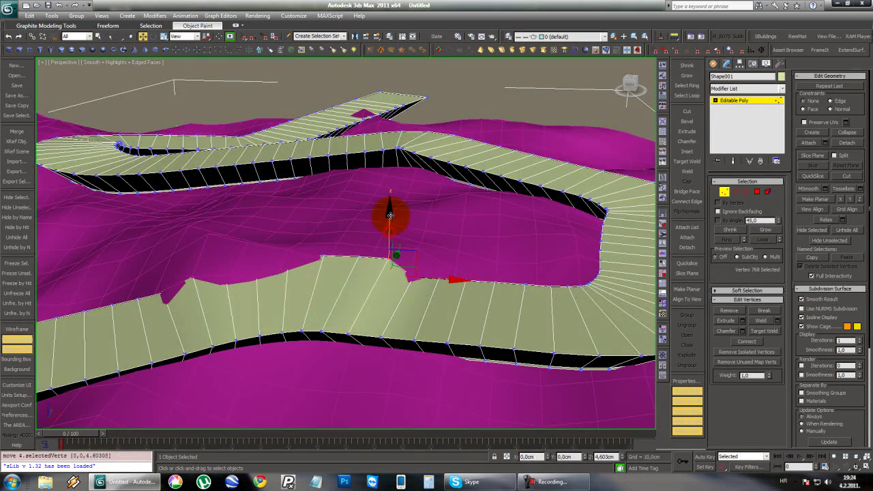
pyautogui.press('F3')
pyautogui.moveTo(427, 259); pyautogui.dragTo(410, 283)
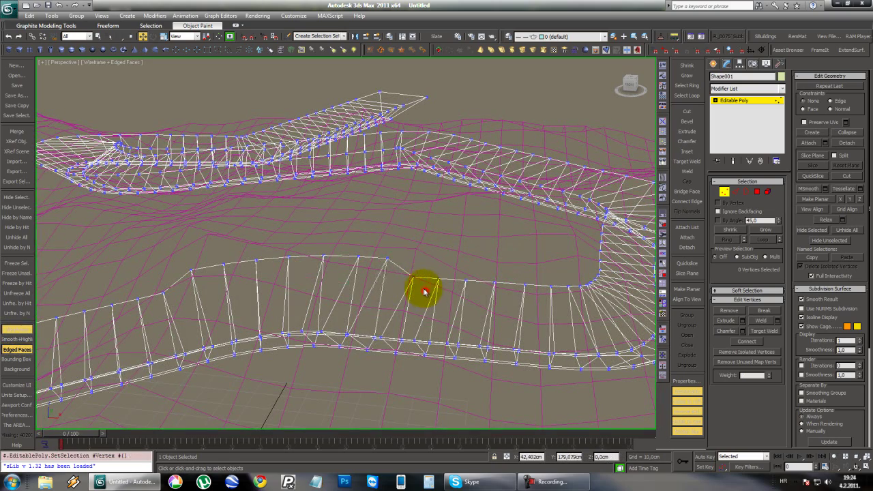
pyautogui.click(410, 285)
pyautogui.press('F3')
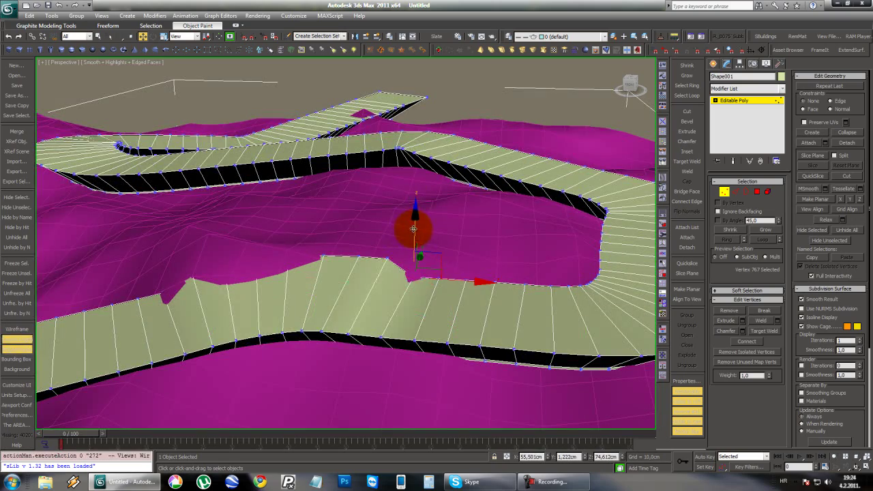
# - Raise the next three far-edge vertices one by one toward the sharper end of the dip, by about 4 to 6 cm each
pyautogui.press('F3')
pyautogui.click(290, 262)
pyautogui.press('F3')
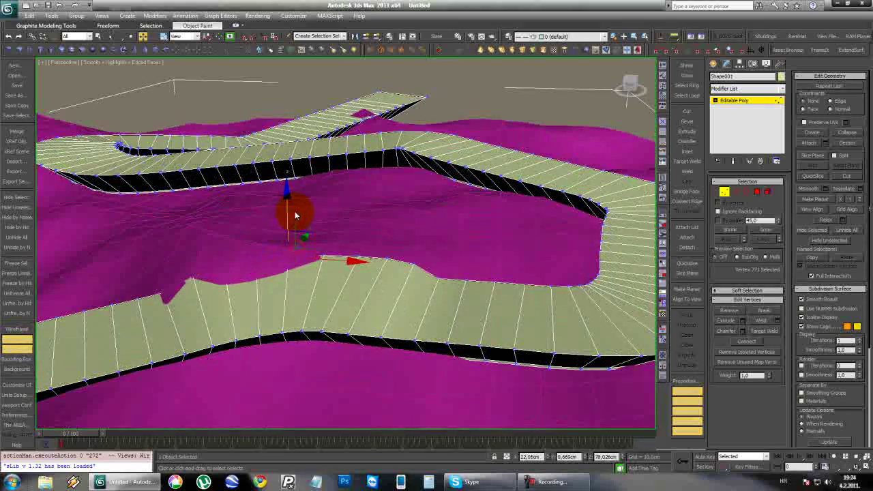
pyautogui.press('F3')
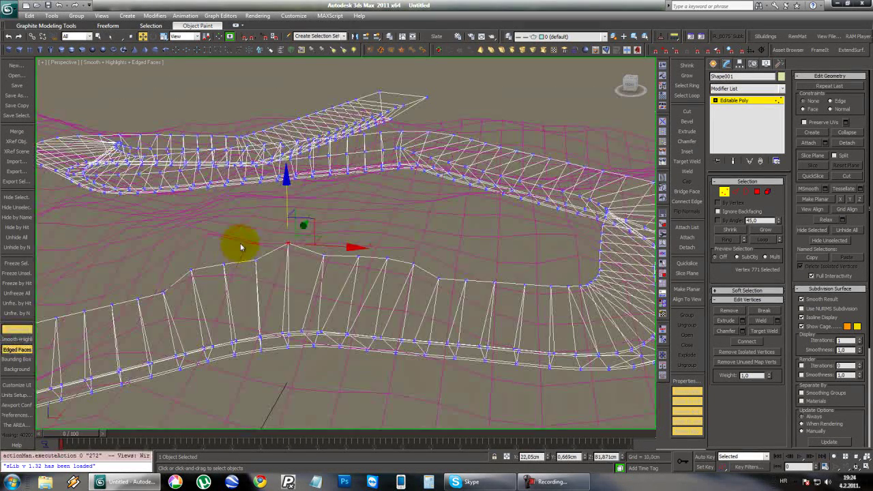
pyautogui.moveTo(254, 219); pyautogui.dragTo(252, 204)
pyautogui.press('F3')
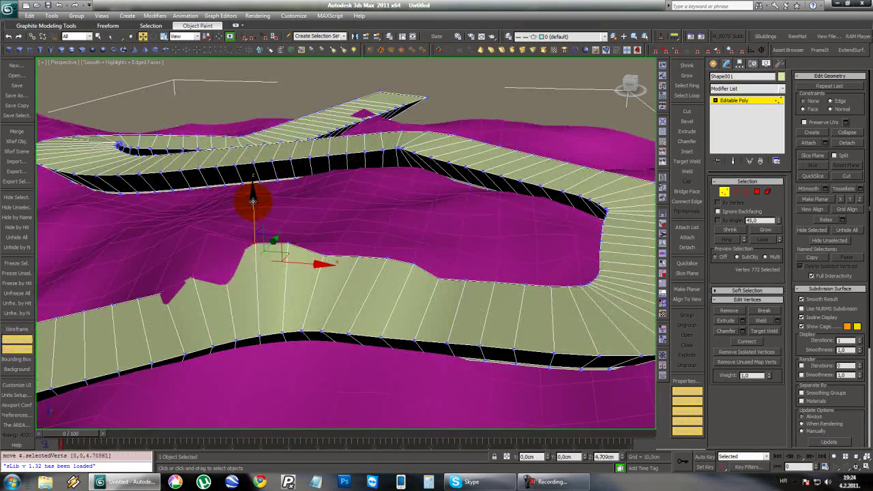
pyautogui.press('F3')
pyautogui.press('F3')
pyautogui.moveTo(222, 234); pyautogui.dragTo(220, 219)
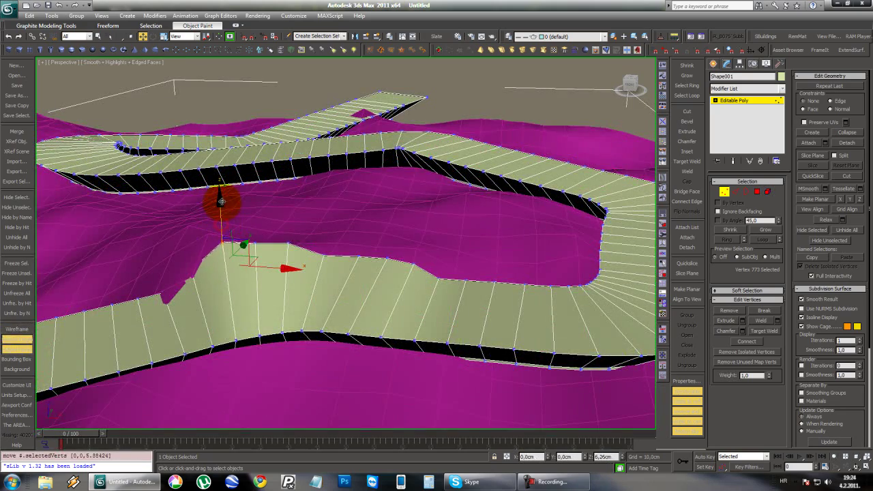
# - Lift the two remaining sunken far-edge vertices of this stretch by about 2.9 cm and 2.6 cm to clear the terrain
pyautogui.press('F3')
pyautogui.moveTo(201, 280); pyautogui.dragTo(202, 283)
pyautogui.press('F3')
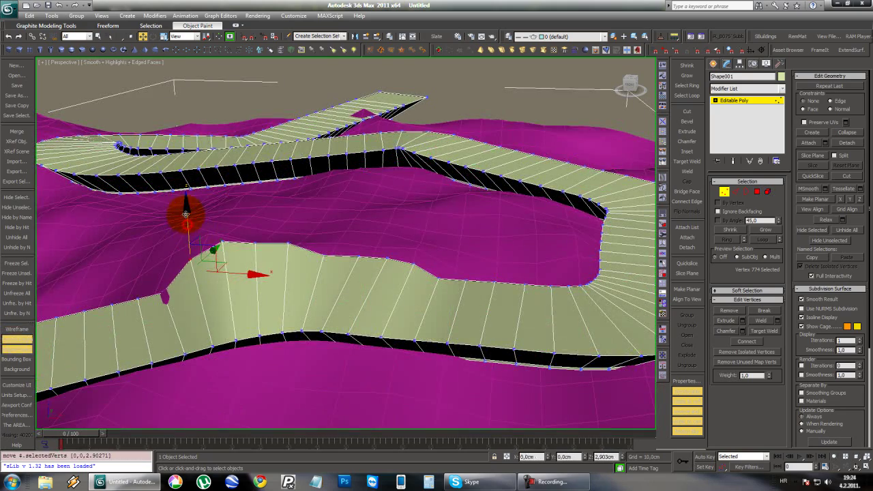
pyautogui.press('F3')
pyautogui.click(160, 250)
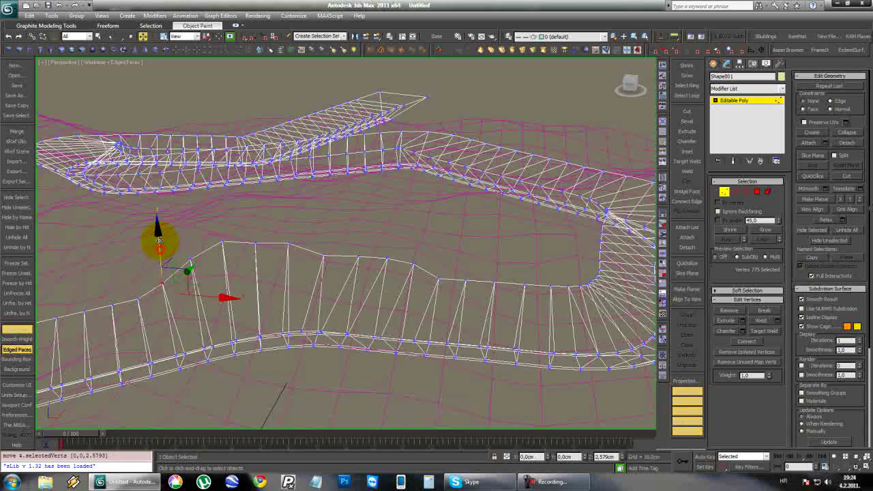
pyautogui.press('F3')
# - Select two sunken edge vertices on another stretch of the road and raise them about 5.5 cm
pyautogui.moveTo(327, 255)
pyautogui.keyDown('alt'); pyautogui.mouseDown(button='middle')
pyautogui.moveTo(456, 241)
pyautogui.moveTo(307, 250)
pyautogui.moveTo(409, 239)
pyautogui.mouseUp(button='middle'); pyautogui.keyUp('alt')
pyautogui.moveTo(510, 237); pyautogui.dragTo(429, 291, button='middle')
pyautogui.moveTo(374, 339); pyautogui.dragTo(245, 352, button='middle')
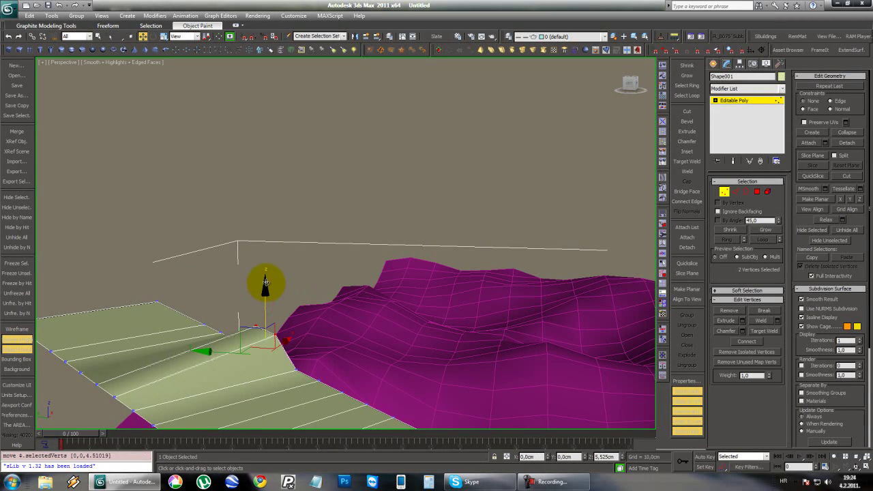
pyautogui.keyDown('alt'); pyautogui.moveTo(265, 281); pyautogui.dragTo(286, 304, button='middle'); pyautogui.keyUp('alt')
pyautogui.scroll(2, 289, 307)
pyautogui.scroll(2, 383, 313)
pyautogui.moveTo(306, 335); pyautogui.dragTo(503, 277, button='middle')
# - Raise two selected far-edge vertices near the bend where the terrain cuts through the road by about 3.64 cm
pyautogui.press('F3')
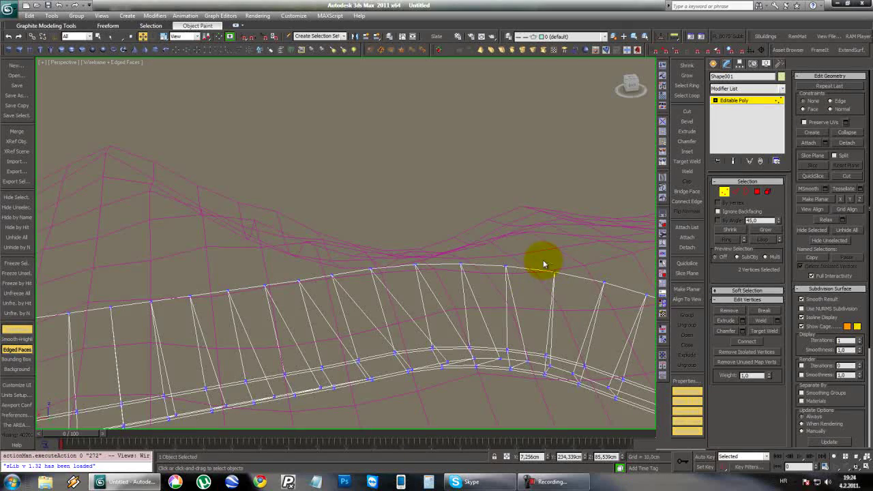
pyautogui.press('F3')
pyautogui.moveTo(418, 279); pyautogui.dragTo(345, 273, button='middle')
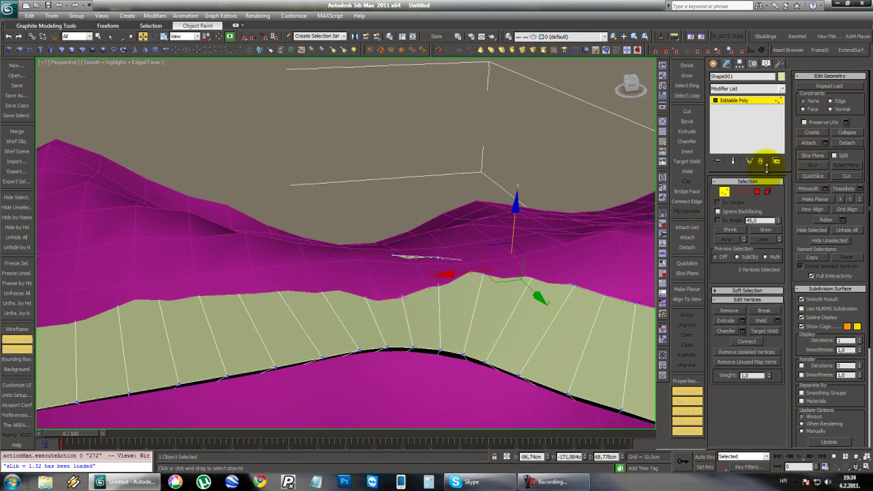
pyautogui.press('F3')
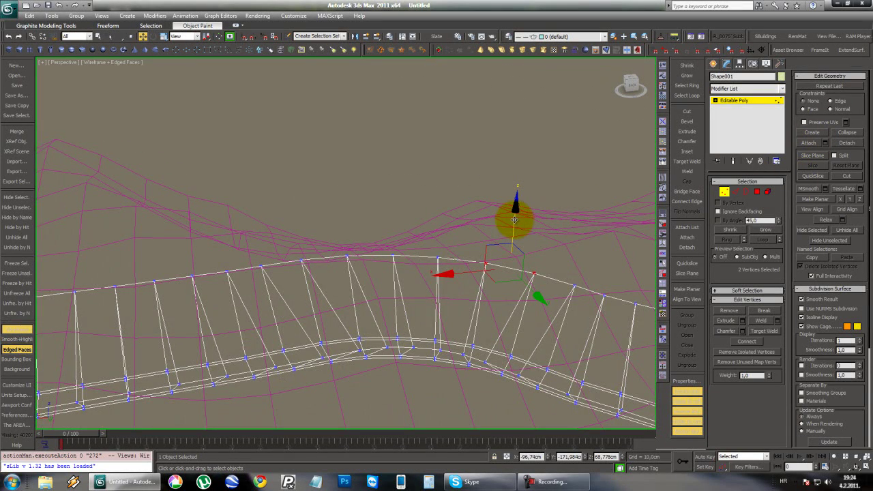
pyautogui.moveTo(514, 203); pyautogui.dragTo(514, 198)
# - Raise two more far-edge vertices beside the lifted pair individually, the first by about 3.62 cm
pyautogui.keyDown('alt'); pyautogui.moveTo(518, 275); pyautogui.dragTo(367, 171, button='middle'); pyautogui.keyUp('alt')
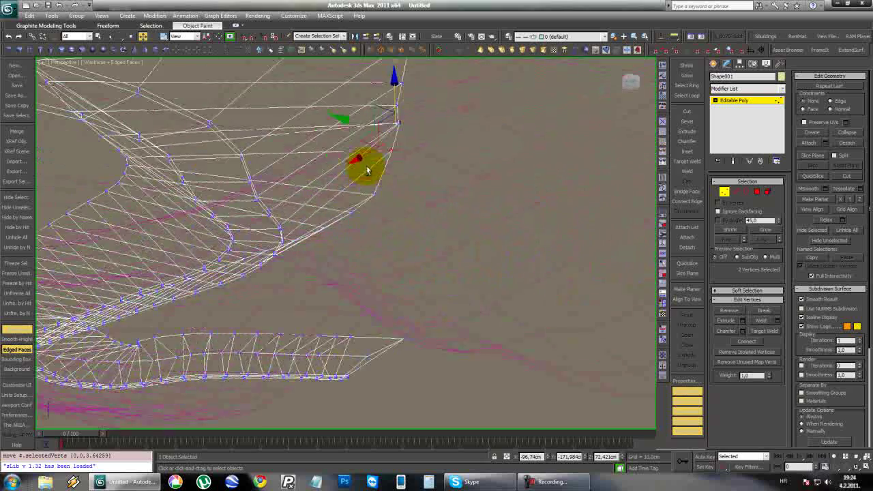
pyautogui.keyDown('alt'); pyautogui.moveTo(319, 214); pyautogui.dragTo(311, 197, button='middle'); pyautogui.keyUp('alt')
pyautogui.moveTo(286, 250)
pyautogui.keyDown('alt'); pyautogui.mouseDown(button='middle')
pyautogui.moveTo(307, 226)
pyautogui.moveTo(372, 265)
pyautogui.moveTo(312, 259)
pyautogui.moveTo(327, 217)
pyautogui.mouseUp(button='middle'); pyautogui.keyUp('alt')
pyautogui.press('F3')
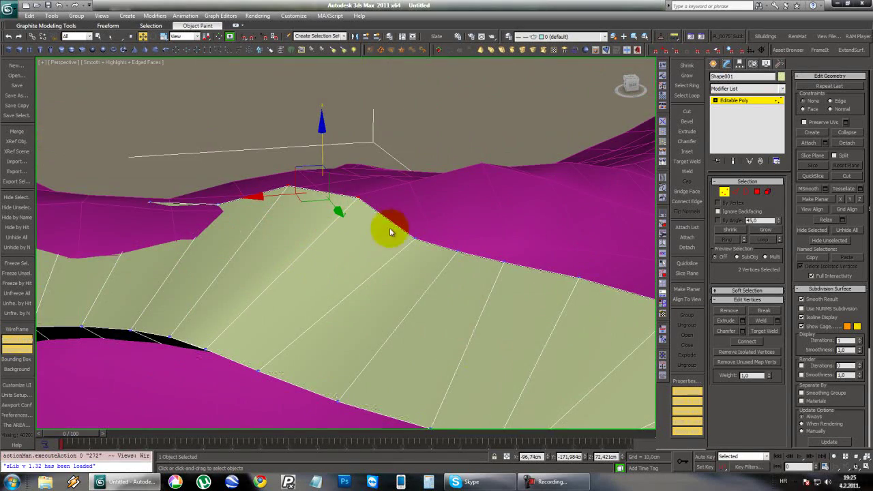
pyautogui.keyDown('alt'); pyautogui.moveTo(172, 216); pyautogui.dragTo(370, 266, button='middle'); pyautogui.keyUp('alt')
pyautogui.press('F3')
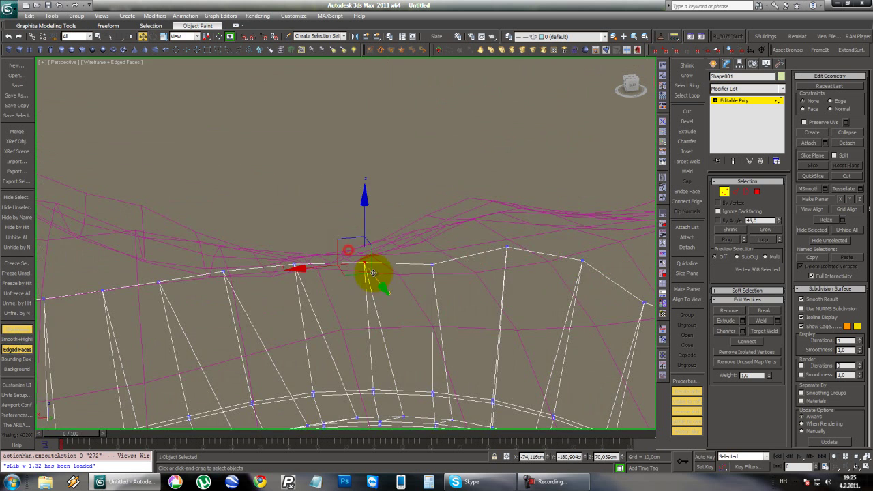
pyautogui.press('F3')
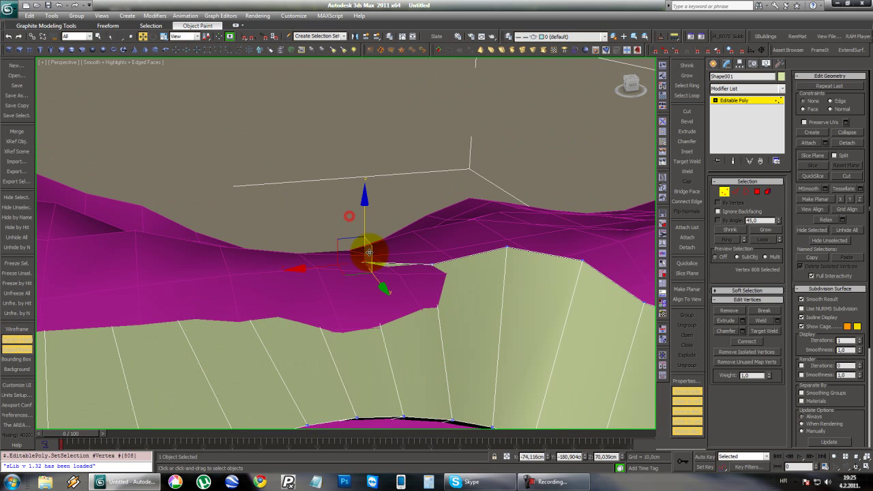
pyautogui.moveTo(364, 220); pyautogui.dragTo(362, 195)
pyautogui.click(430, 248)
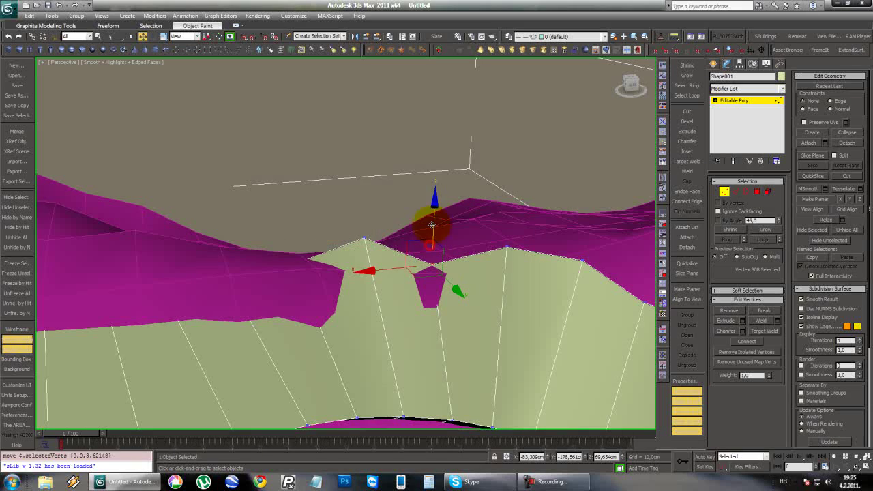
pyautogui.moveTo(435, 218); pyautogui.dragTo(435, 198)
# - Continue along the far edge, lifting the next two buried vertices vertically above the terrain
pyautogui.press('F3')
pyautogui.click(282, 247)
pyautogui.press('F3')
pyautogui.moveTo(292, 218); pyautogui.dragTo(289, 189)
pyautogui.moveTo(258, 295); pyautogui.dragTo(350, 263, button='middle')
pyautogui.press('F3')
pyautogui.moveTo(294, 229); pyautogui.dragTo(325, 248)
pyautogui.press('F3')
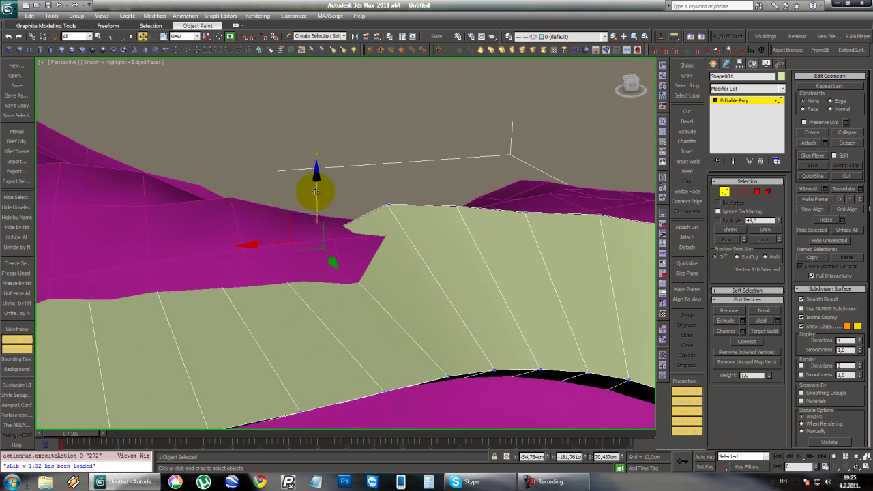
pyautogui.moveTo(316, 192); pyautogui.dragTo(316, 162)
# - Lift the following two far-edge vertices vertically to match the height of the already raised edge
pyautogui.press('F3')
pyautogui.click(253, 207)
pyautogui.moveTo(254, 205); pyautogui.dragTo(254, 189)
pyautogui.press('F3')
pyautogui.press('F3')
pyautogui.moveTo(195, 240); pyautogui.dragTo(213, 275)
pyautogui.moveTo(199, 207); pyautogui.dragTo(197, 174)
# - Raise the next two buried edge vertices toward the steeper hill, the second by about 5.3 cm
pyautogui.press('F3')
pyautogui.keyDown('alt'); pyautogui.moveTo(197, 174); pyautogui.dragTo(287, 298, button='middle'); pyautogui.keyUp('alt')
pyautogui.press('F3')
pyautogui.moveTo(252, 247); pyautogui.dragTo(308, 271)
pyautogui.press('F3')
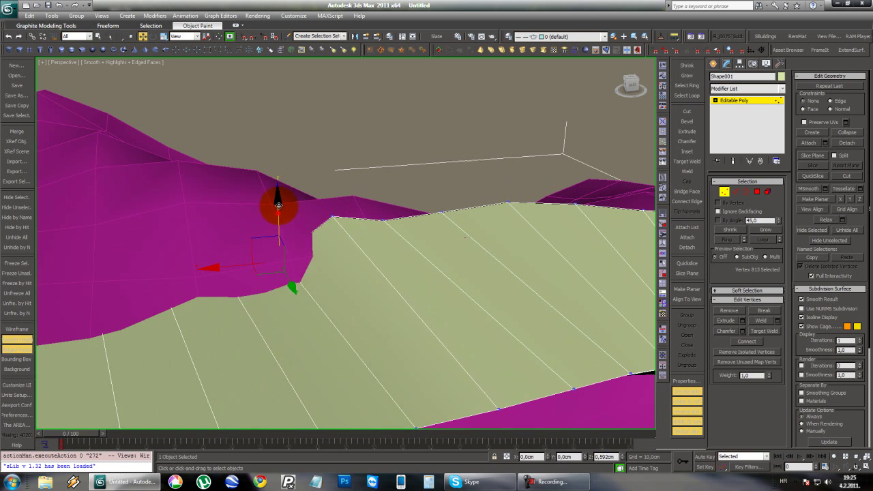
pyautogui.moveTo(278, 205); pyautogui.dragTo(277, 171)
pyautogui.press('F3')
pyautogui.moveTo(216, 269); pyautogui.dragTo(230, 279)
pyautogui.moveTo(216, 214); pyautogui.dragTo(217, 172)
pyautogui.press('F3')
pyautogui.moveTo(171, 318); pyautogui.dragTo(287, 316, button='middle')
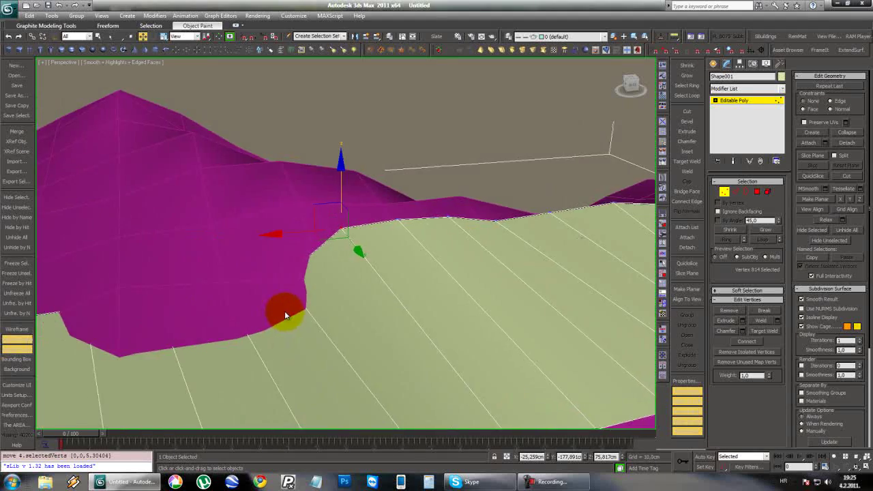
# - Select the next sunken vertices along the road edge below the hill and raise them above the terrain
pyautogui.press('F3')
pyautogui.moveTo(252, 264); pyautogui.dragTo(259, 272)
pyautogui.click(201, 283)
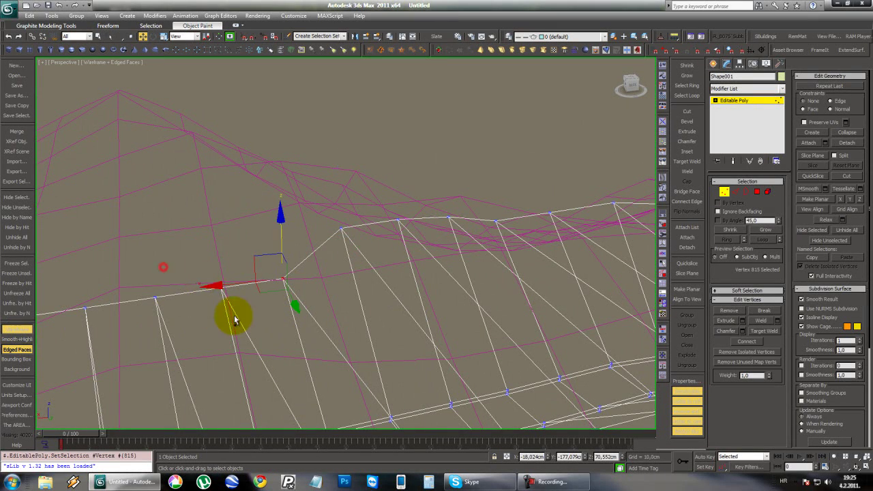
pyautogui.keyDown('ctrl'); pyautogui.moveTo(199, 331); pyautogui.dragTo(198, 330); pyautogui.keyUp('ctrl')
pyautogui.moveTo(175, 311); pyautogui.dragTo(265, 326, button='middle')
pyautogui.press('F3')
pyautogui.moveTo(313, 252); pyautogui.dragTo(312, 223)
# - Raise the last buried vertex of this edge about 3.05 cm and leave vertex editing
pyautogui.press('F3')
pyautogui.moveTo(158, 295); pyautogui.dragTo(195, 340)
pyautogui.press('F3')
pyautogui.moveTo(181, 280); pyautogui.dragTo(177, 251)
pyautogui.moveTo(344, 378); pyautogui.dragTo(273, 336, button='middle')
pyautogui.scroll(-5, 401, 339)
pyautogui.keyDown('alt'); pyautogui.moveTo(413, 210); pyautogui.dragTo(376, 243, button='middle'); pyautogui.keyUp('alt')
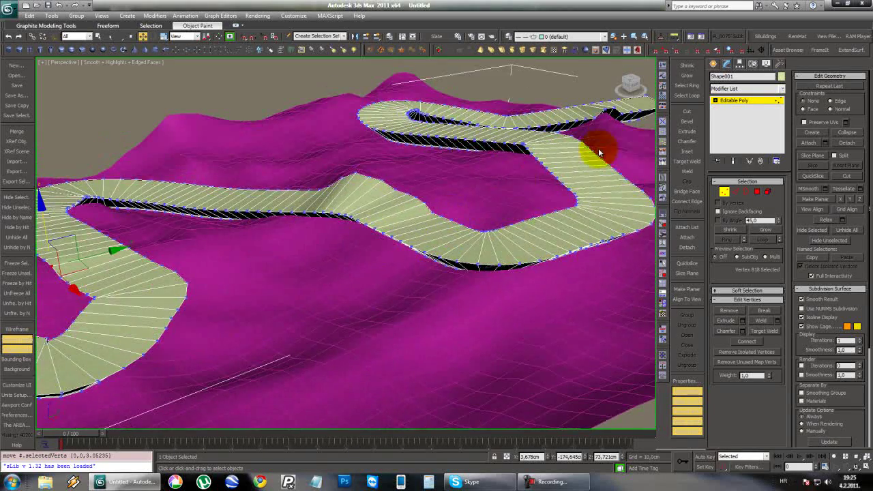
pyautogui.click(725, 192)
# - Examine the road's open end and underside from below to check how the road body sits against the terrain
pyautogui.keyDown('alt'); pyautogui.moveTo(480, 201); pyautogui.dragTo(425, 230, button='middle'); pyautogui.keyUp('alt')
pyautogui.click(250, 372)
pyautogui.keyDown('alt'); pyautogui.moveTo(251, 372); pyautogui.dragTo(374, 247, button='middle'); pyautogui.keyUp('alt')
pyautogui.click(464, 203)
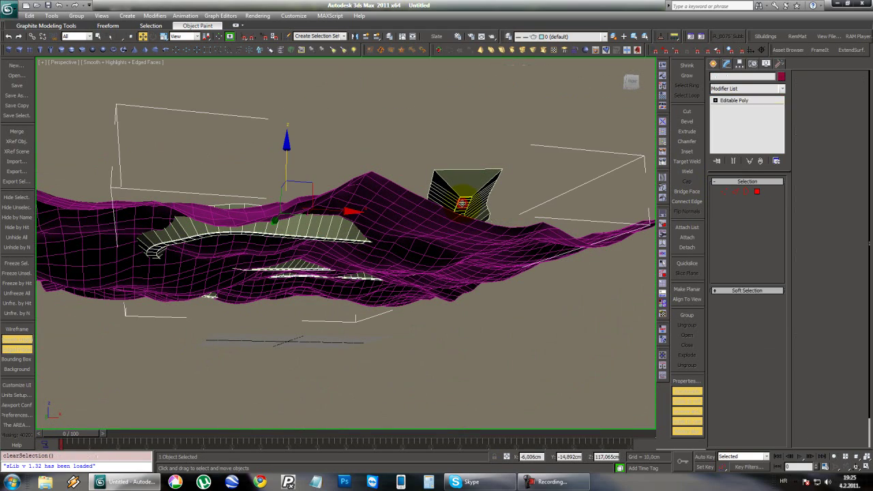
pyautogui.scroll(10, 474, 206)
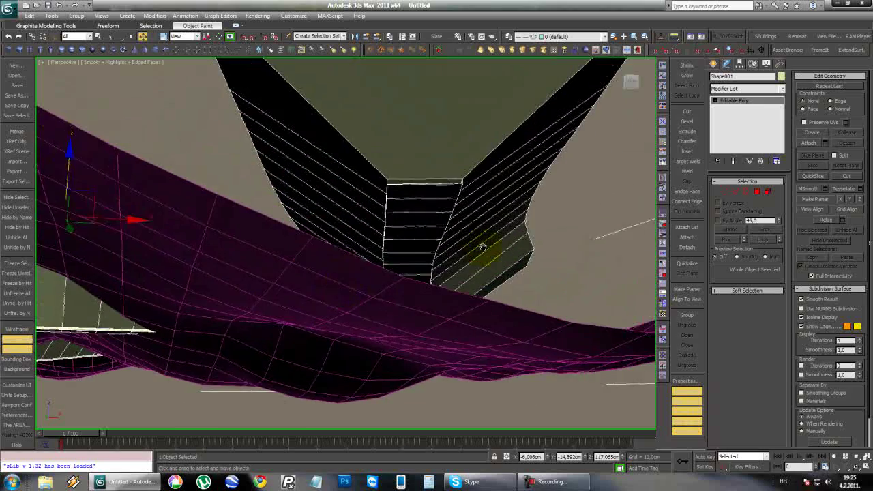
pyautogui.click(548, 244)
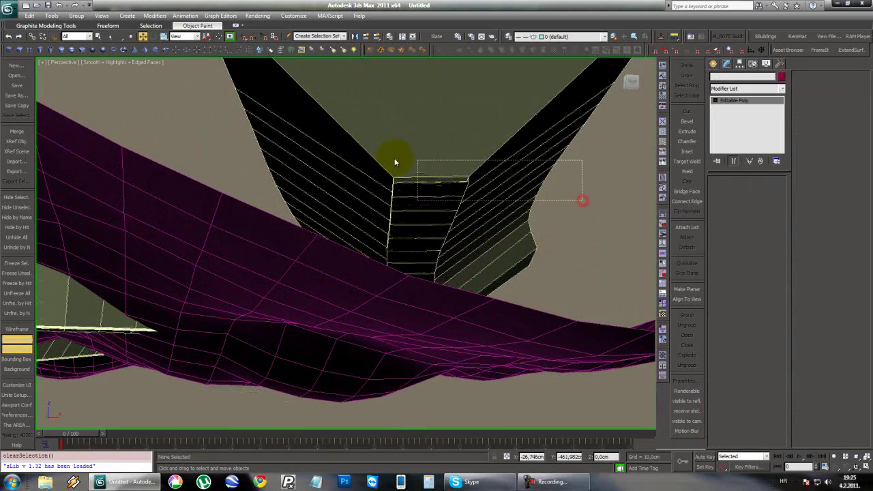
pyautogui.click(394, 162)
pyautogui.press('z')
pyautogui.moveTo(411, 102); pyautogui.dragTo(241, 222)
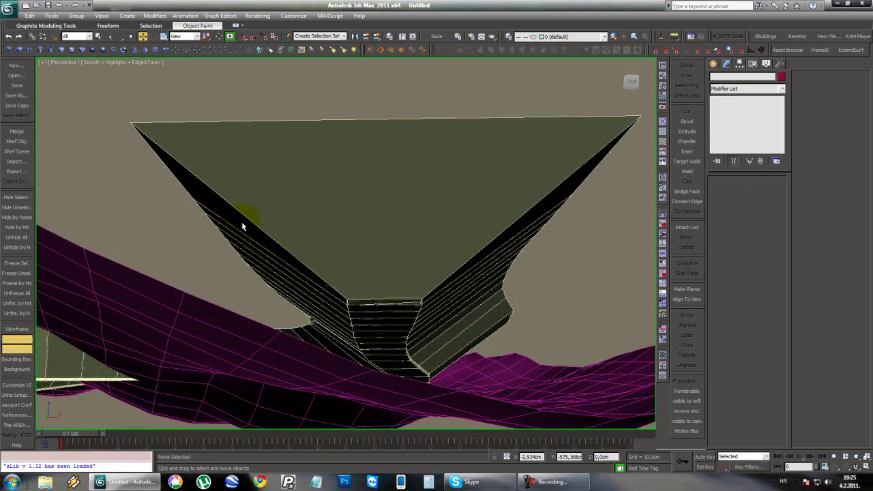
pyautogui.scroll(-6, 312, 239)
pyautogui.press('F3')
pyautogui.press('F3')
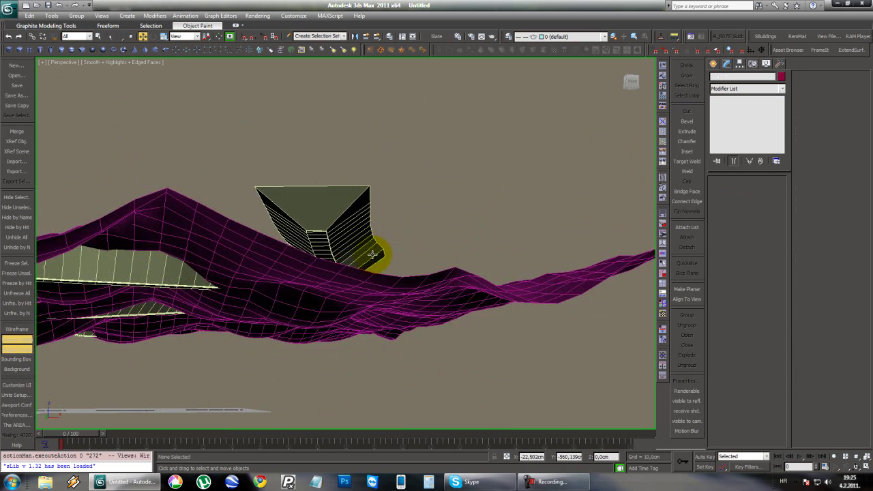
pyautogui.keyDown('alt'); pyautogui.moveTo(362, 242); pyautogui.dragTo(362, 205, button='middle'); pyautogui.keyUp('alt')
# - Unhide all objects, select the narrow road strip beneath the road body and clone it as a Copy
pyautogui.rightClick(373, 147)
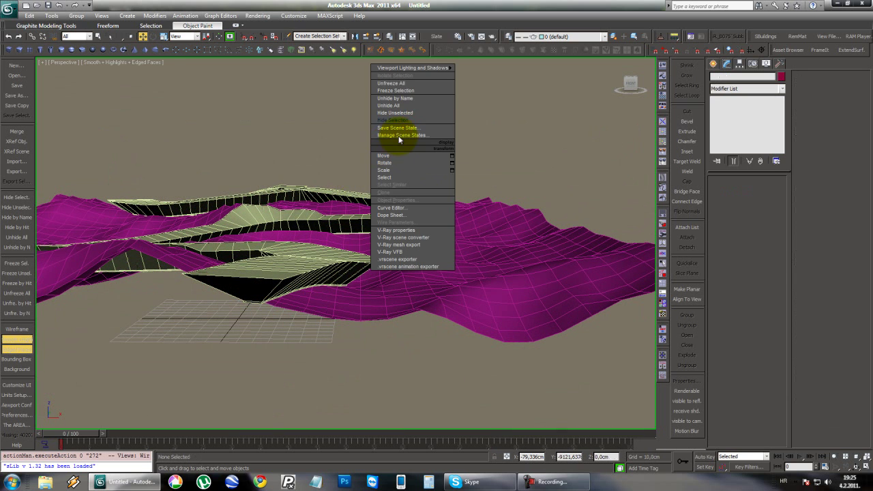
pyautogui.click(402, 106)
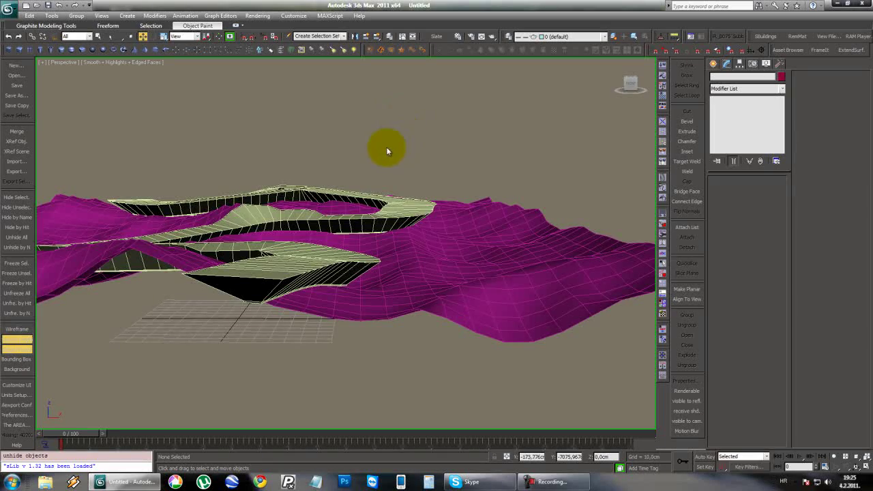
pyautogui.keyDown('alt'); pyautogui.moveTo(268, 258); pyautogui.dragTo(304, 230, button='middle'); pyautogui.keyUp('alt')
pyautogui.click(318, 239)
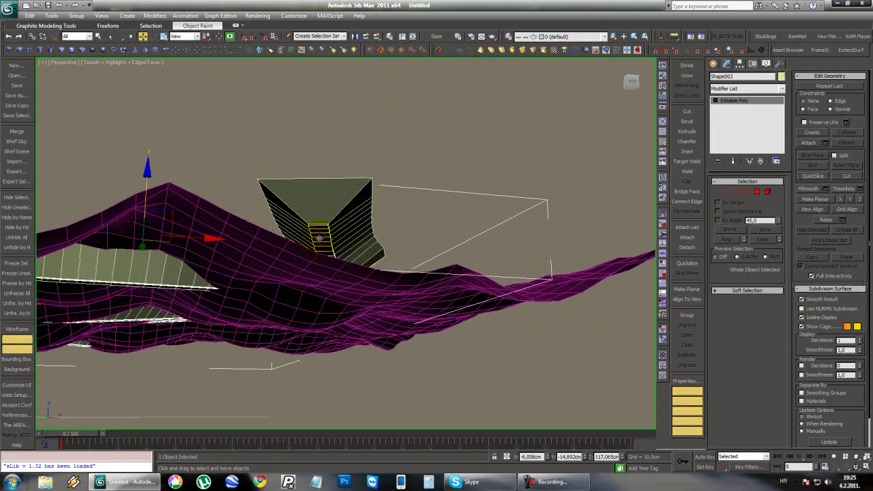
pyautogui.moveTo(434, 201)
pyautogui.keyDown('alt'); pyautogui.mouseDown(button='middle')
pyautogui.moveTo(400, 224)
pyautogui.moveTo(345, 214)
pyautogui.mouseUp(button='middle'); pyautogui.keyUp('alt')
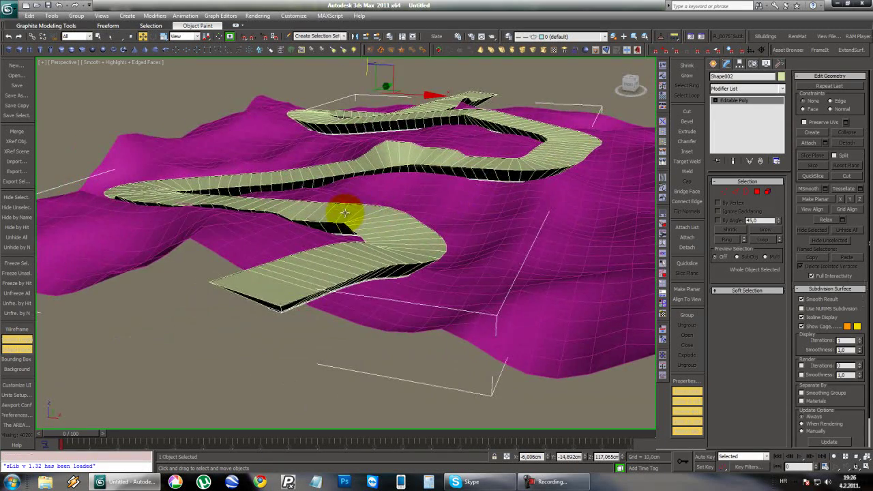
pyautogui.hotkey('ctrl', 'v')
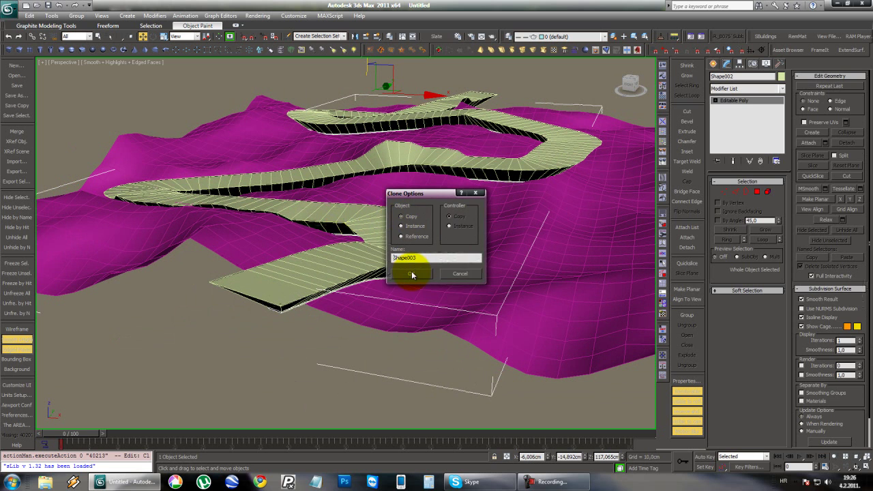
pyautogui.click(411, 274)
# - Hide the newly cloned strip and select the original narrow strip from beneath the road's end
pyautogui.rightClick(358, 274)
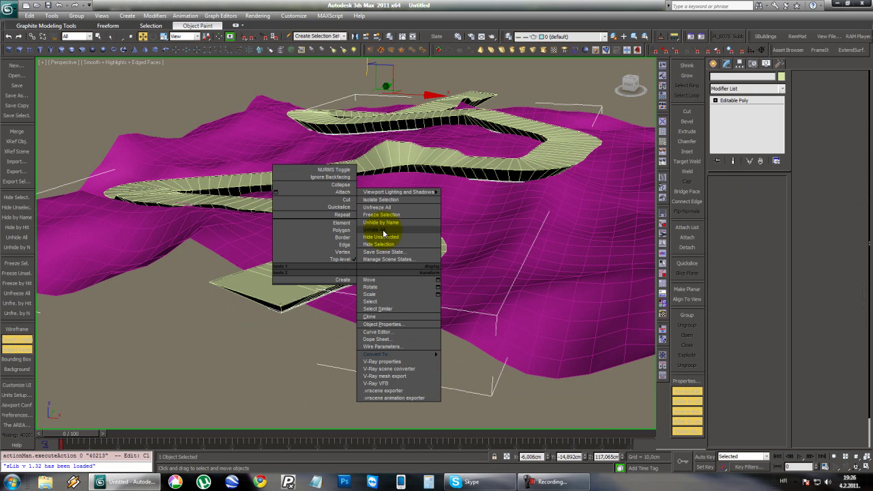
pyautogui.click(382, 247)
pyautogui.keyDown('alt'); pyautogui.moveTo(380, 243); pyautogui.dragTo(380, 220, button='middle'); pyautogui.keyUp('alt')
pyautogui.click(366, 210)
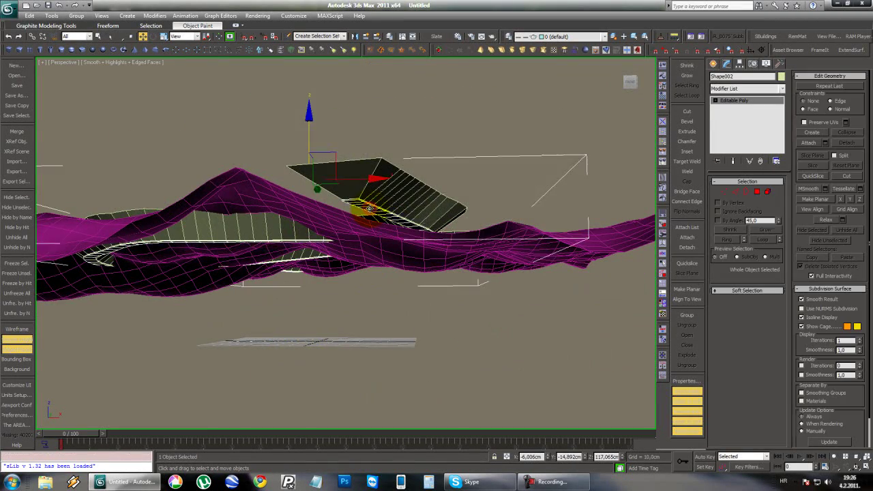
# - Select the polygons along the whole length of the narrow strip beneath the road, starting from a ring of its crosswise edges
pyautogui.scroll(6, 361, 200)
pyautogui.moveTo(400, 189); pyautogui.dragTo(347, 280, button='middle')
pyautogui.press('2')
pyautogui.scroll(-3, 454, 238)
pyautogui.moveTo(454, 239); pyautogui.dragTo(384, 307, button='middle')
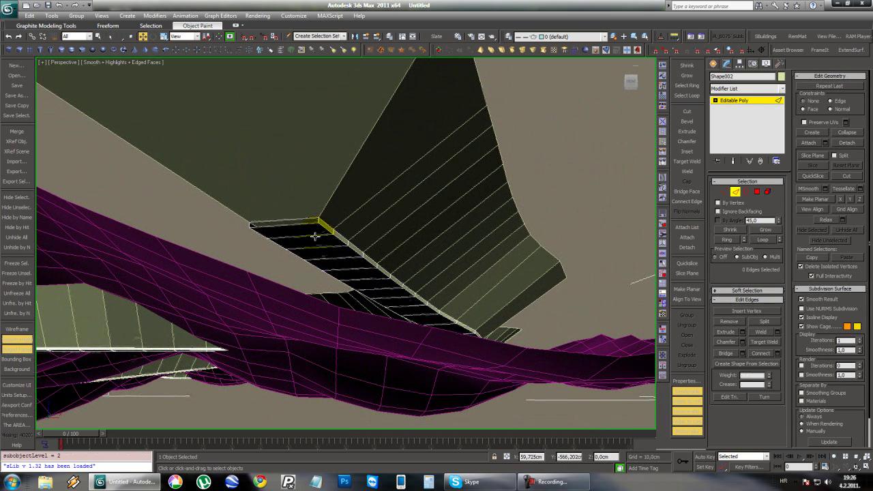
pyautogui.click(725, 240)
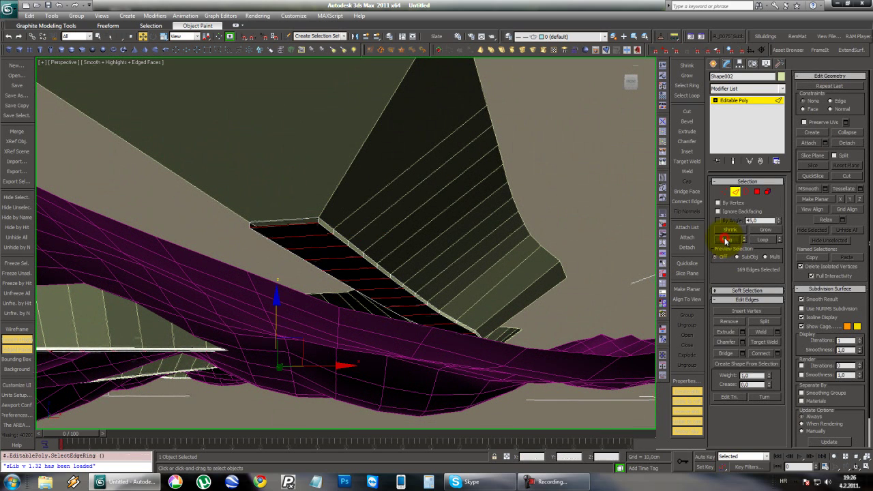
pyautogui.click(756, 291)
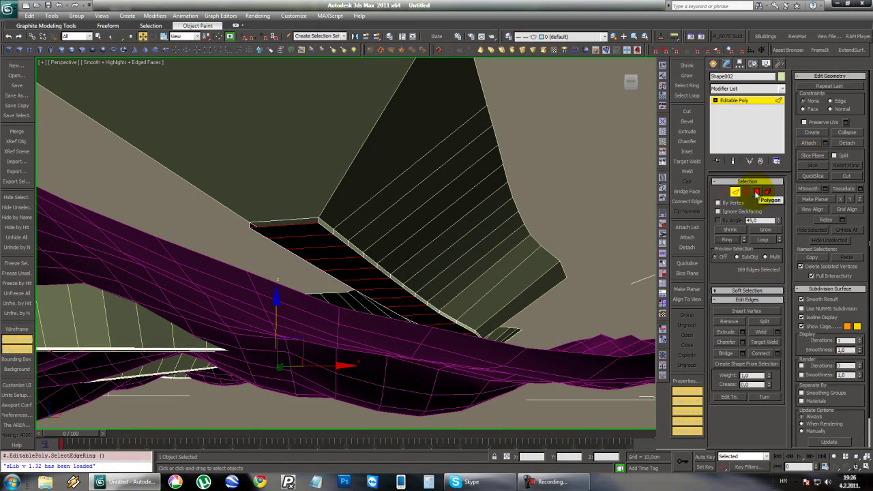
pyautogui.click(757, 193)
pyautogui.keyDown('alt'); pyautogui.moveTo(402, 253); pyautogui.dragTo(598, 218, button='middle'); pyautogui.keyUp('alt')
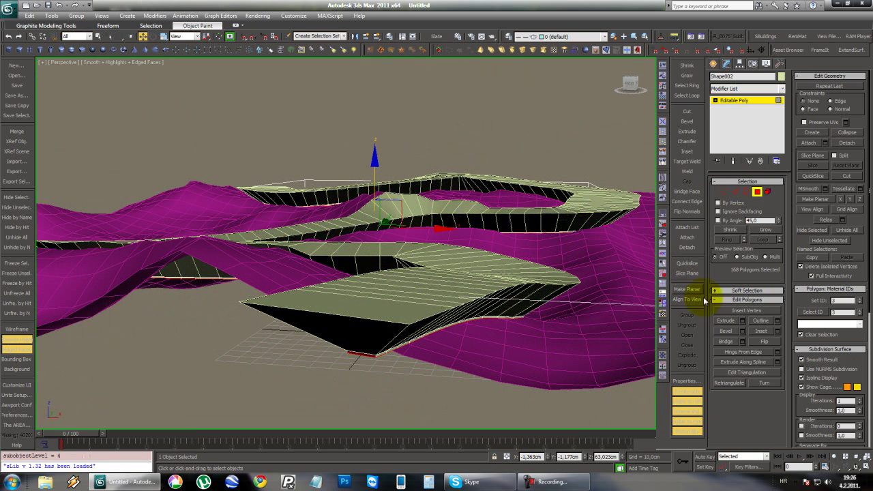
# - Bevel the selected strip polygons outward with an outline of about 22.13 cm, adjust the bevel height and leave polygon editing
pyautogui.click(744, 334)
pyautogui.keyDown('alt'); pyautogui.moveTo(576, 324); pyautogui.dragTo(454, 234, button='middle'); pyautogui.keyUp('alt')
pyautogui.keyDown('alt'); pyautogui.moveTo(430, 138); pyautogui.dragTo(403, 166, button='middle'); pyautogui.keyUp('alt')
pyautogui.keyDown('alt'); pyautogui.moveTo(510, 206); pyautogui.dragTo(590, 262, button='middle'); pyautogui.keyUp('alt')
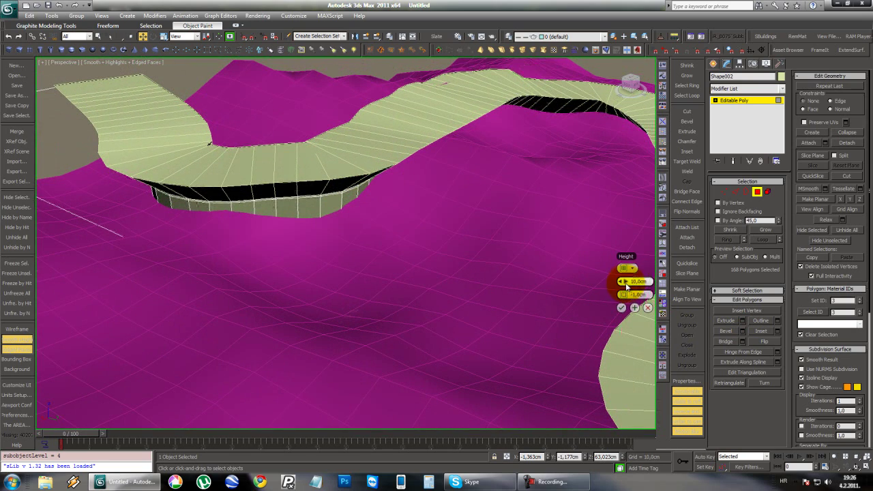
pyautogui.moveTo(627, 294); pyautogui.dragTo(713, 291)
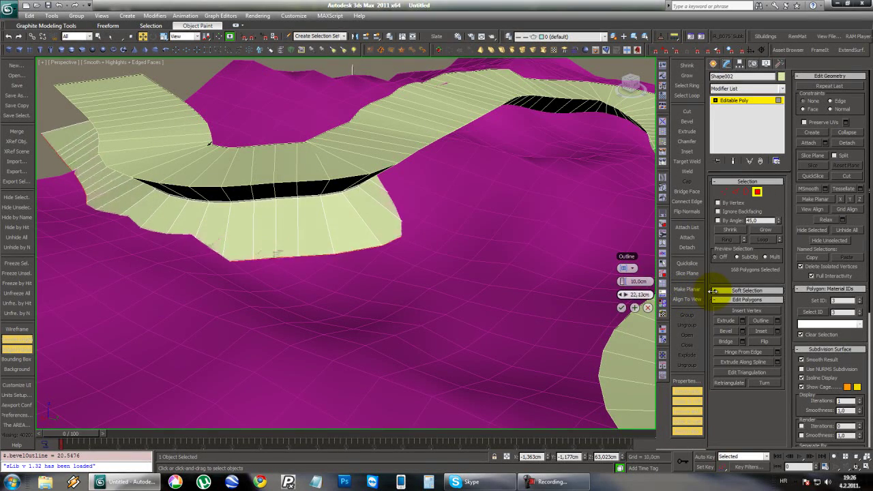
pyautogui.keyDown('alt'); pyautogui.moveTo(287, 269); pyautogui.dragTo(490, 198, button='middle'); pyautogui.keyUp('alt')
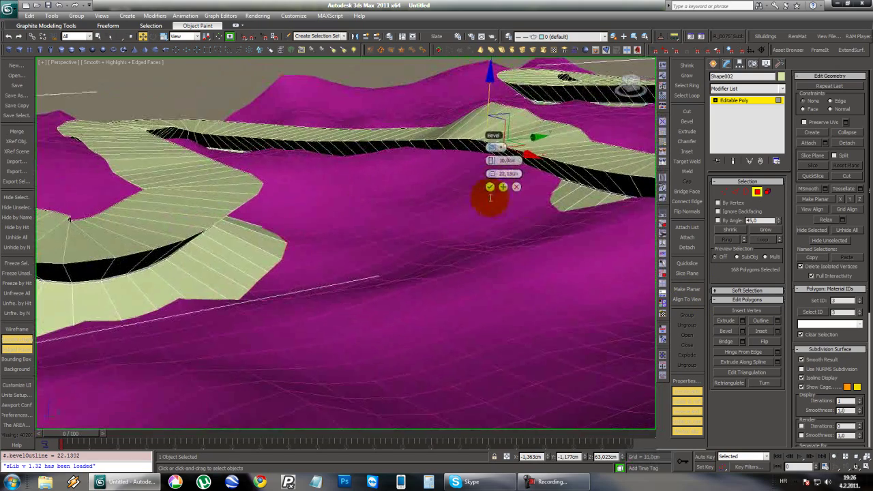
pyautogui.moveTo(496, 161)
pyautogui.mouseDown()
pyautogui.moveTo(496, 154)
pyautogui.moveTo(498, 172)
pyautogui.mouseUp()
pyautogui.click(496, 176)
pyautogui.keyDown('alt'); pyautogui.moveTo(257, 262); pyautogui.dragTo(466, 254, button='middle'); pyautogui.keyUp('alt')
pyautogui.click(234, 169)
pyautogui.click(759, 195)
# - Select the hilly terrain and convert it to an Editable Poly
pyautogui.click(470, 247)
pyautogui.rightClick(471, 247)
pyautogui.moveTo(518, 333)
pyautogui.click(577, 343)
# - Attach the beveled strip beneath the road to the terrain mesh and end the Attach command
pyautogui.scroll(10, 566, 321)
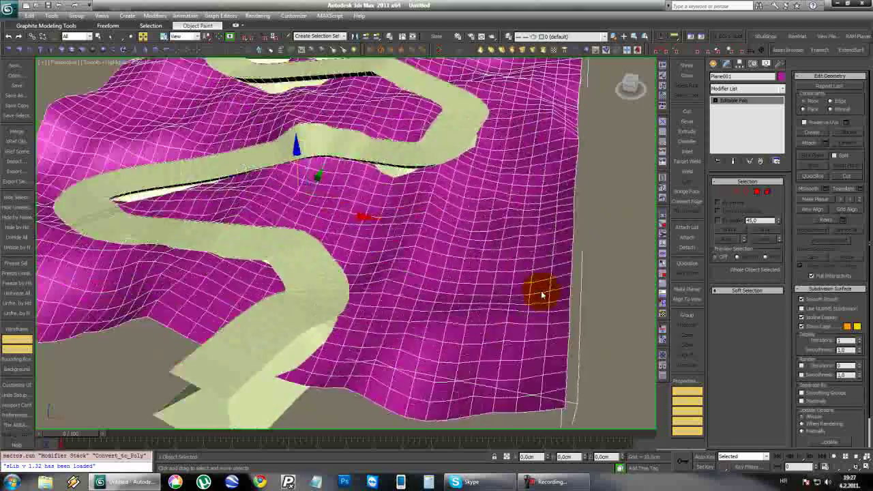
pyautogui.click(257, 103)
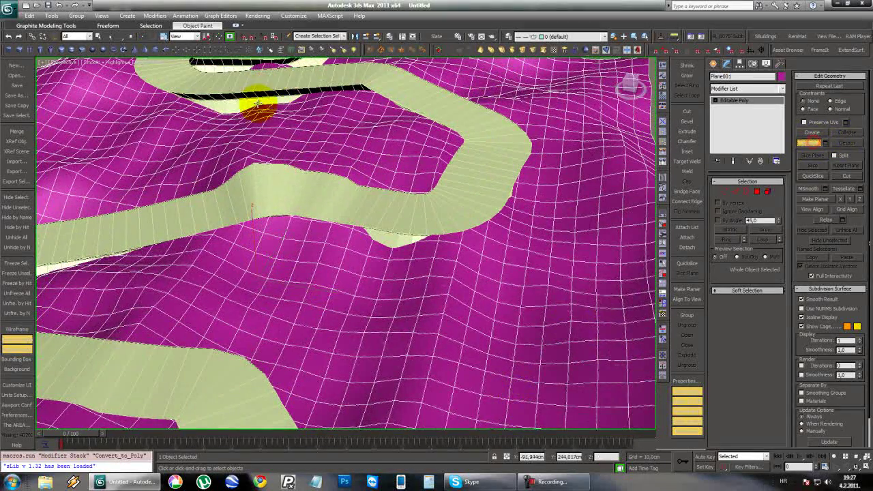
pyautogui.click(228, 113)
pyautogui.scroll(-4, 347, 143)
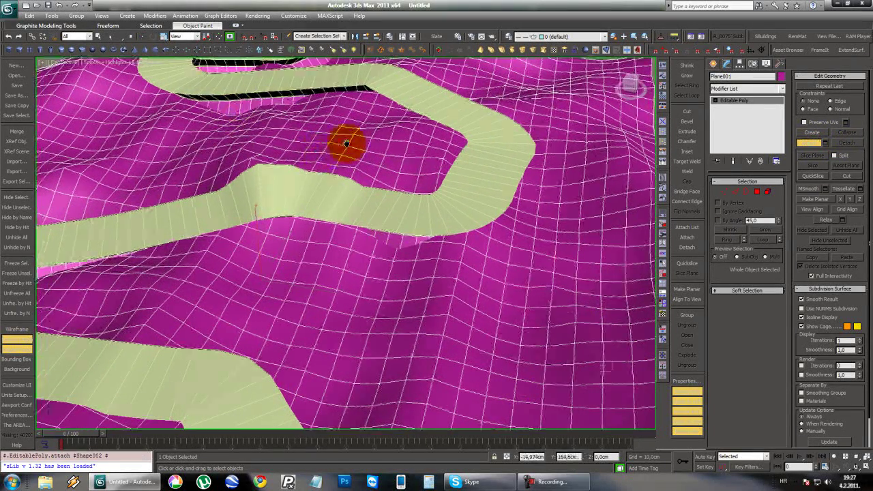
pyautogui.click(811, 146)
# - Try starting a ProBoolean compound object from the combined terrain mesh
pyautogui.moveTo(468, 202); pyautogui.dragTo(355, 291, button='middle')
pyautogui.scroll(-3, 446, 261)
pyautogui.keyDown('alt'); pyautogui.moveTo(430, 311); pyautogui.dragTo(328, 282, button='middle'); pyautogui.keyUp('alt')
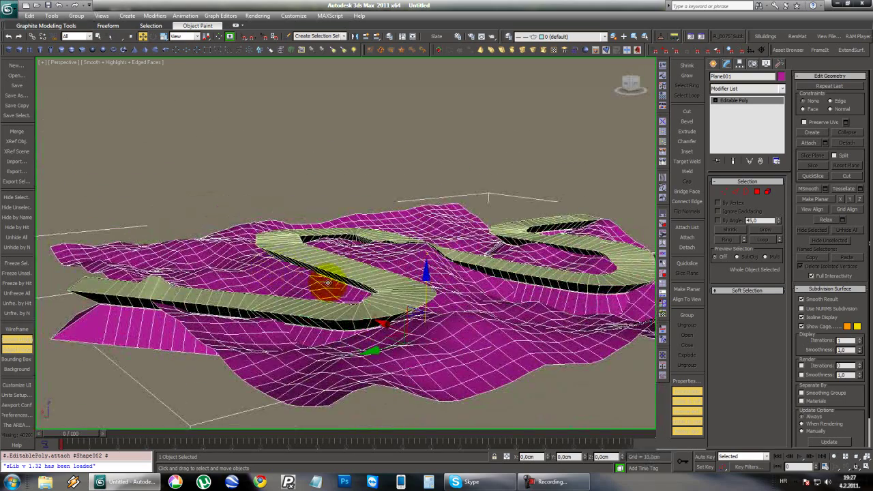
pyautogui.keyDown('alt'); pyautogui.moveTo(432, 289); pyautogui.dragTo(378, 283, button='middle'); pyautogui.keyUp('alt')
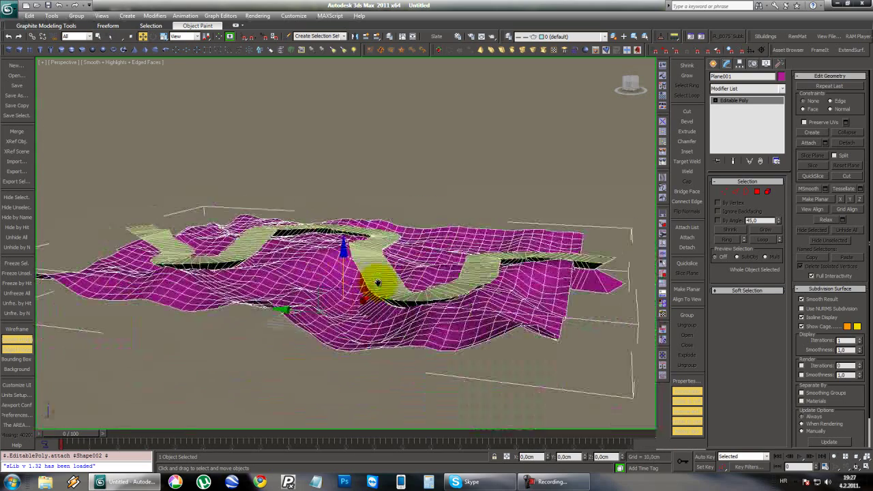
pyautogui.click(455, 197)
pyautogui.click(389, 291)
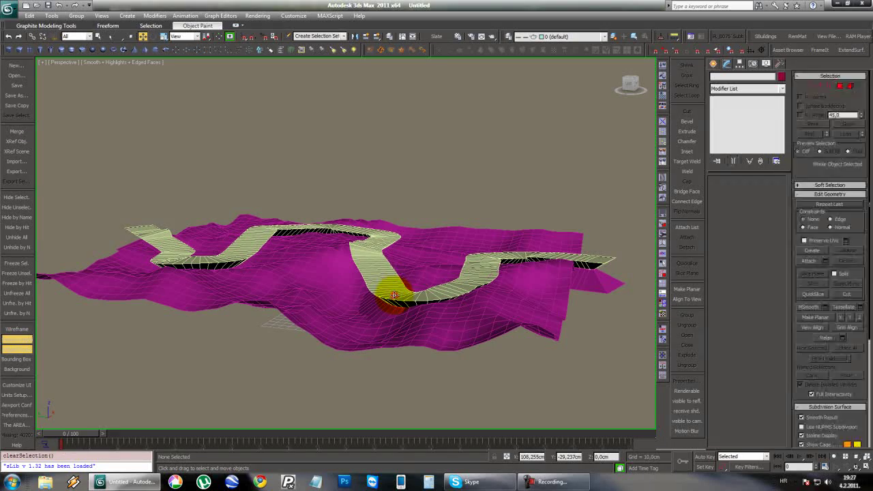
pyautogui.click(523, 238)
pyautogui.keyDown('alt'); pyautogui.moveTo(517, 238); pyautogui.dragTo(713, 86, button='middle'); pyautogui.keyUp('alt')
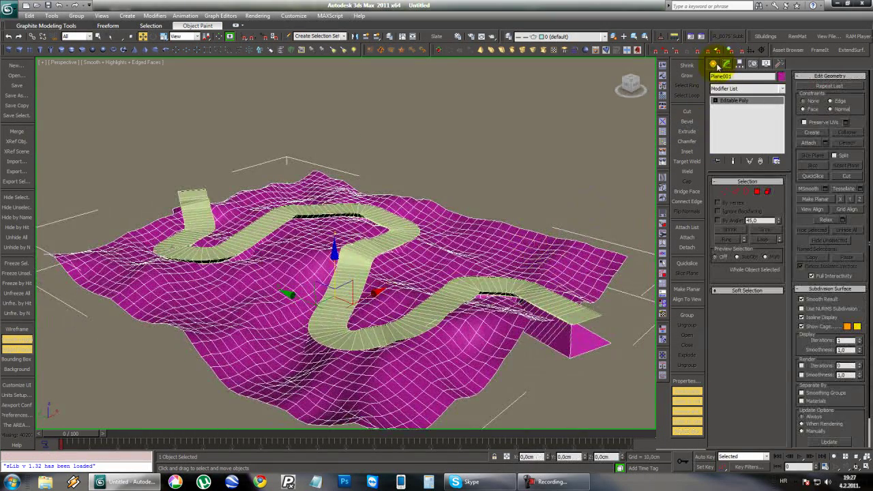
pyautogui.click(714, 64)
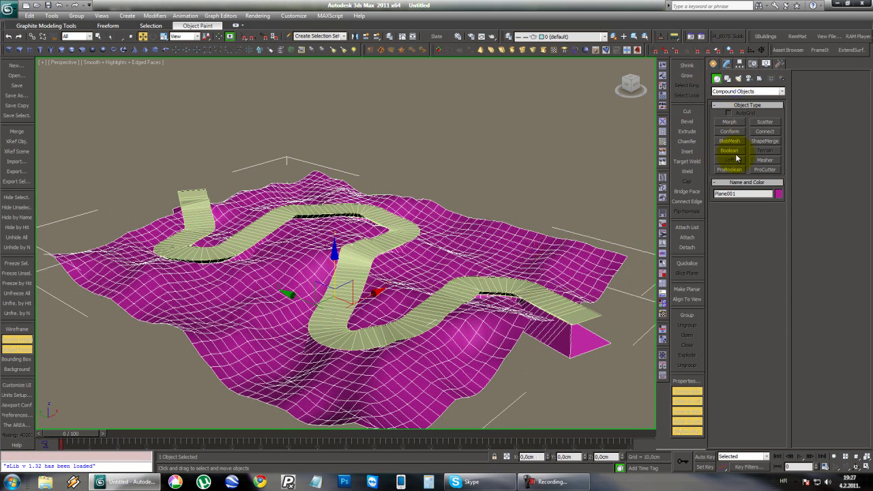
pyautogui.click(729, 170)
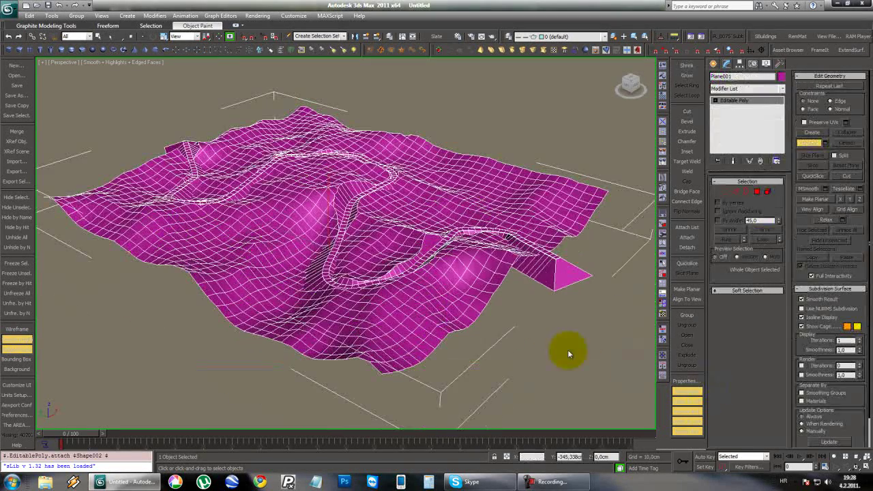
# - Examine how the attached road embankment meets the terrain along its bends, with and without edged faces
pyautogui.moveTo(259, 232)
pyautogui.keyDown('alt'); pyautogui.mouseDown(button='middle')
pyautogui.moveTo(295, 225)
pyautogui.moveTo(270, 228)
pyautogui.mouseUp(button='middle'); pyautogui.keyUp('alt')
pyautogui.scroll(3, 318, 206)
pyautogui.moveTo(318, 206); pyautogui.dragTo(474, 247, button='middle')
pyautogui.press('F4')
pyautogui.scroll(5, 320, 221)
pyautogui.scroll(-3, 319, 221)
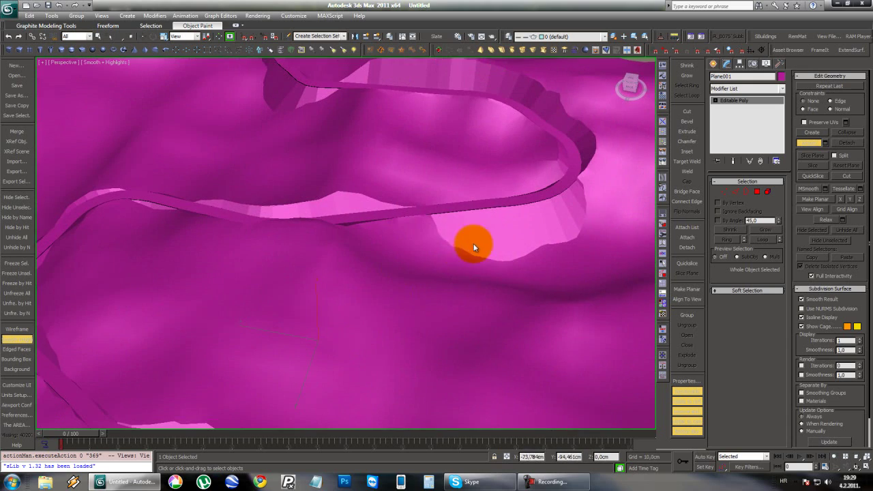
pyautogui.keyDown('alt'); pyautogui.moveTo(597, 201); pyautogui.dragTo(431, 285, button='middle'); pyautogui.keyUp('alt')
pyautogui.scroll(5, 399, 247)
pyautogui.press('F4')
pyautogui.scroll(-5, 414, 258)
pyautogui.scroll(-1, 394, 227)
pyautogui.scroll(-4, 433, 241)
pyautogui.moveTo(432, 239); pyautogui.dragTo(431, 193, button='middle')
pyautogui.moveTo(356, 254)
pyautogui.keyDown('alt'); pyautogui.mouseDown(button='middle')
pyautogui.moveTo(359, 220)
pyautogui.moveTo(385, 218)
pyautogui.moveTo(363, 245)
pyautogui.mouseUp(button='middle'); pyautogui.keyUp('alt')
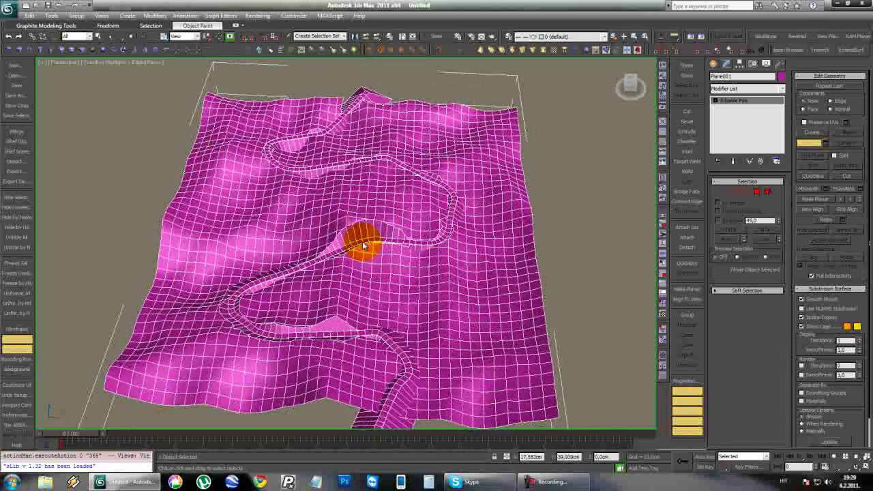
# - Draw a plane about 492 cm long and 434.7 cm wide over the whole terrain in the Top view
pyautogui.hotkey('alt', 'w')
pyautogui.click(220, 132)
pyautogui.hotkey('alt', 'w')
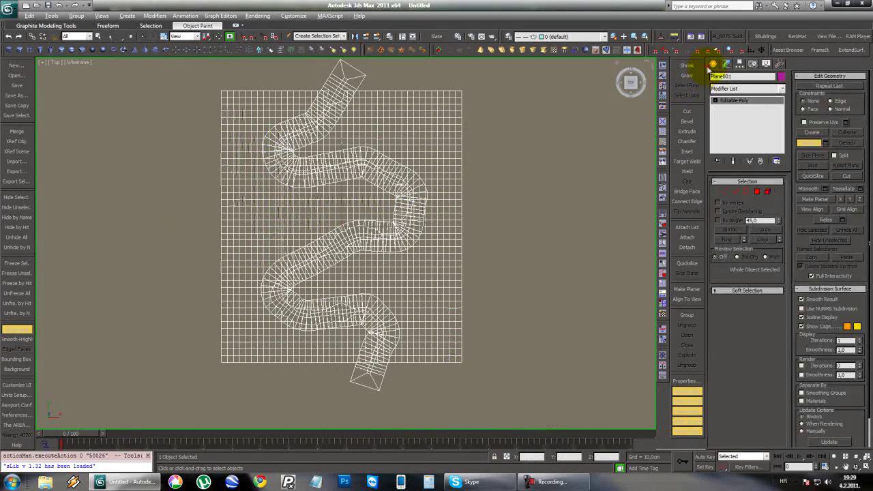
pyautogui.click(713, 63)
pyautogui.press('w')
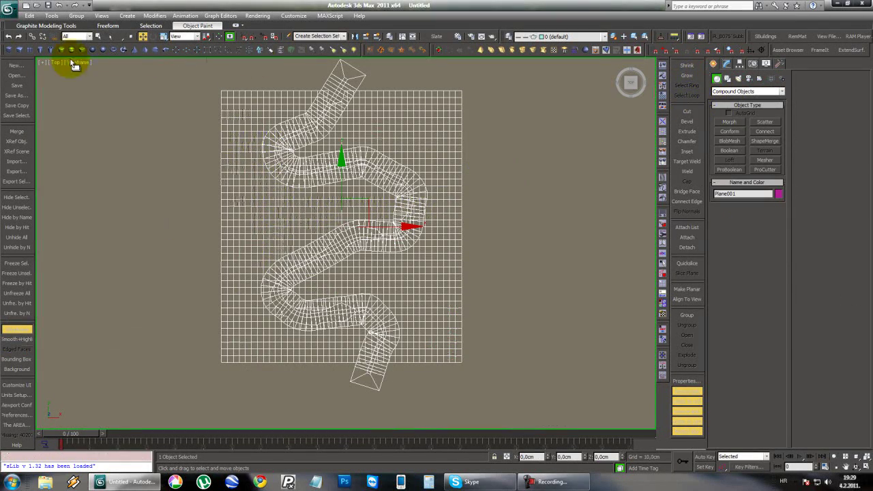
pyautogui.click(28, 51)
pyautogui.scroll(4, 215, 91)
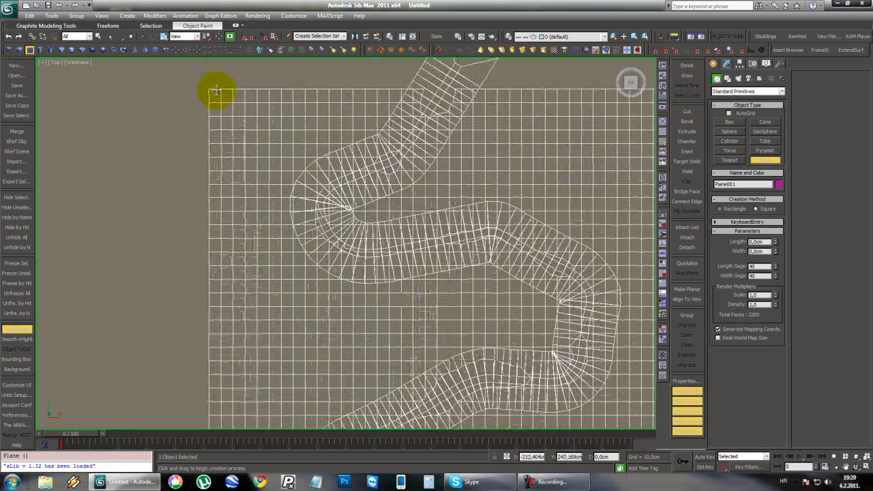
pyautogui.rightClick(212, 92)
pyautogui.scroll(-4, 239, 114)
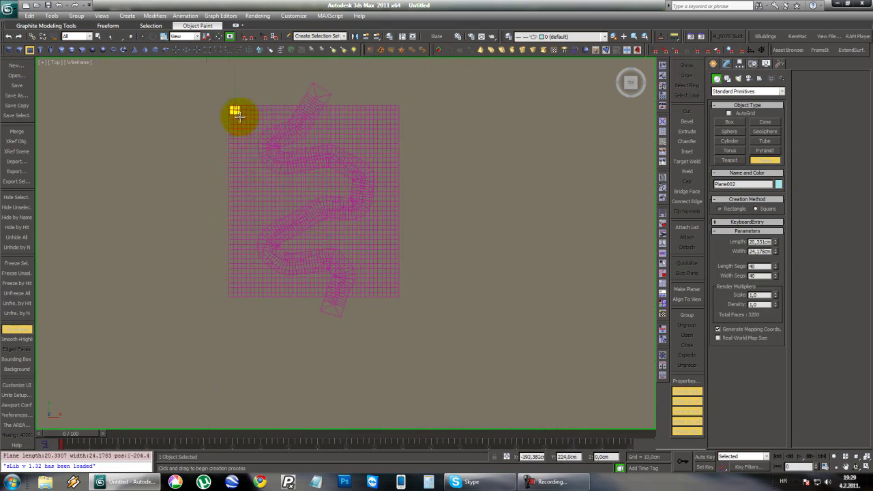
pyautogui.scroll(5, 394, 303)
pyautogui.moveTo(350, 254); pyautogui.dragTo(411, 279)
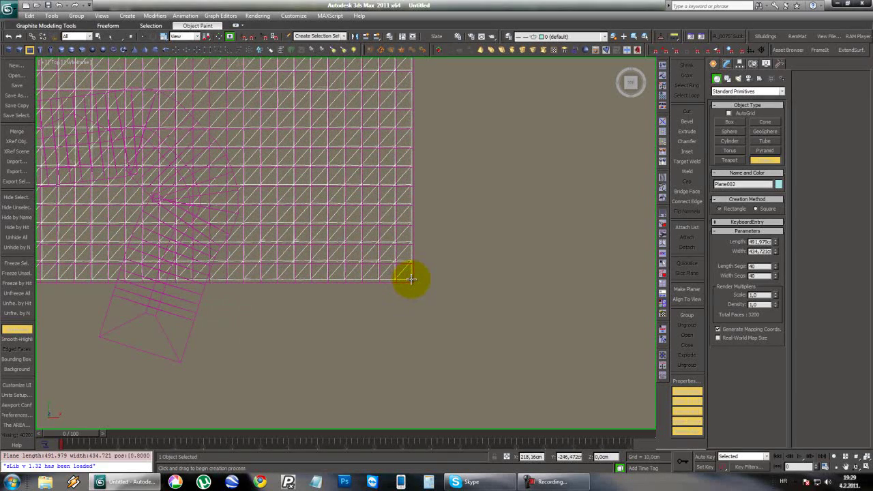
pyautogui.rightClick(485, 284)
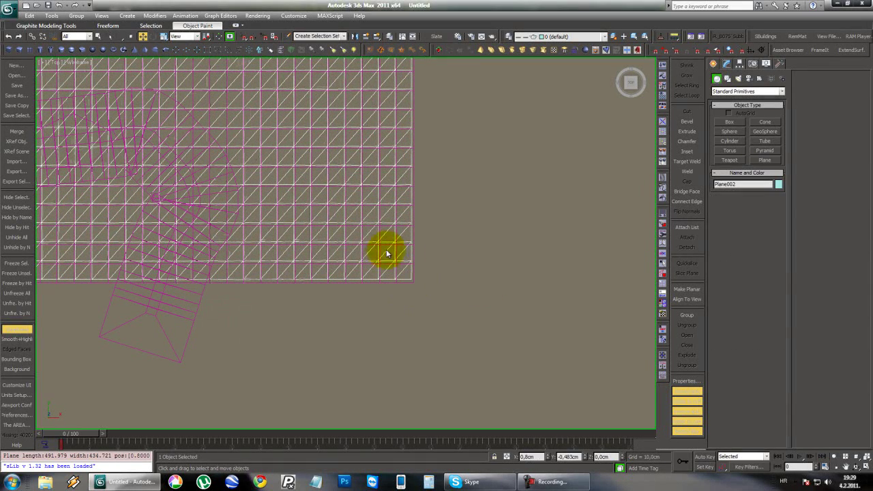
# - Try raising the new plane's length segments to 41 and compare its grid with the terrain
pyautogui.click(739, 63)
pyautogui.press('z')
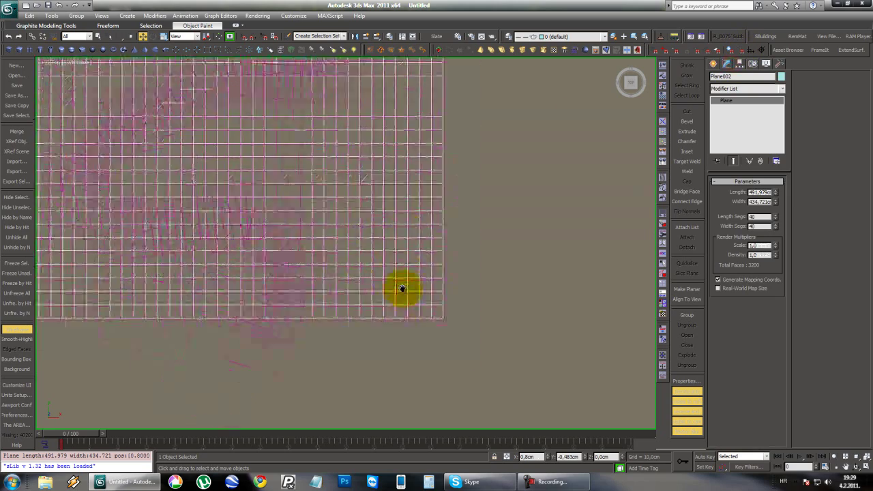
pyautogui.scroll(10, 343, 221)
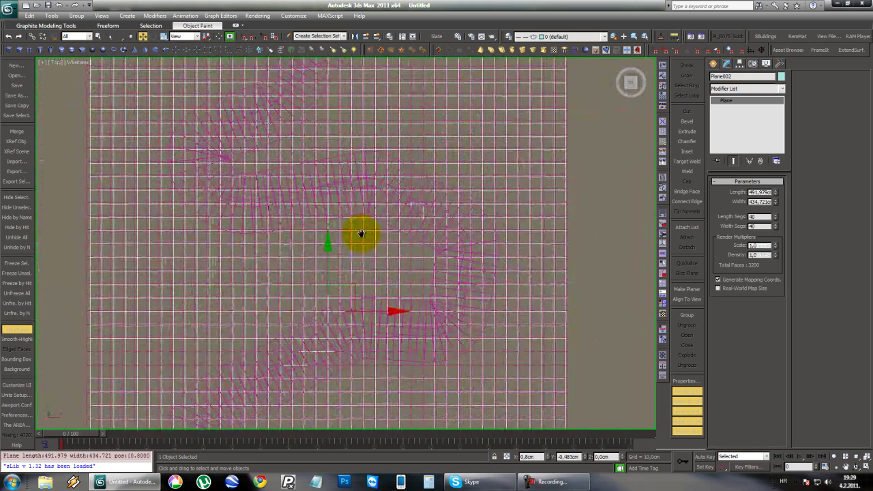
pyautogui.click(776, 215)
pyautogui.scroll(-4, 372, 258)
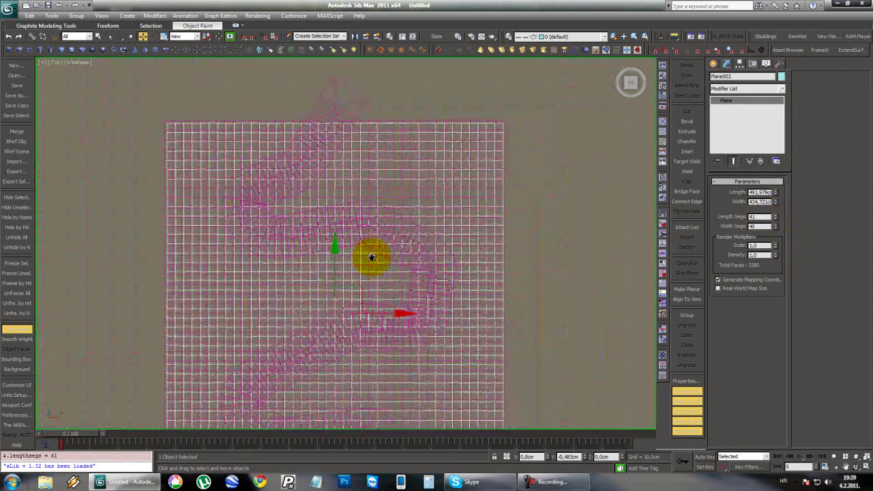
pyautogui.moveTo(372, 257); pyautogui.dragTo(380, 256, button='middle')
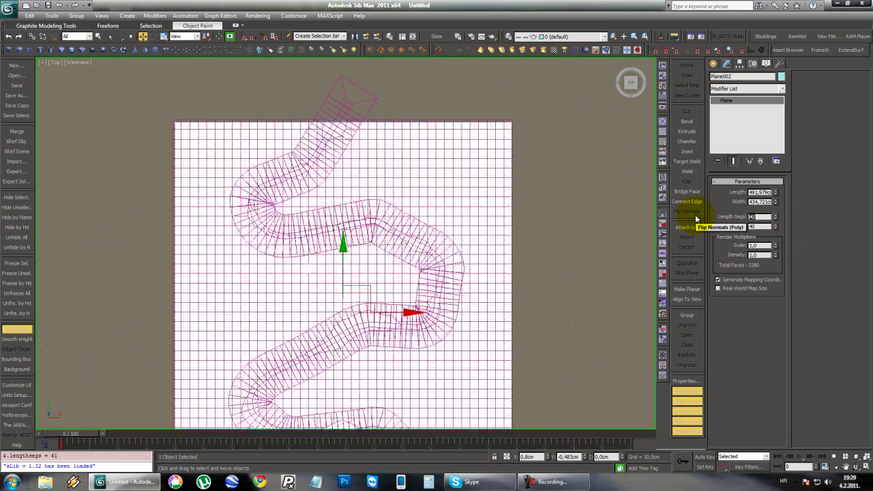
# - Raise the plane about 159.7 cm in the Perspective view so it sits above the terrain
pyautogui.hotkey('alt', 'w')
pyautogui.hotkey('alt', 'w')
pyautogui.keyDown('alt'); pyautogui.moveTo(487, 303); pyautogui.dragTo(342, 203, button='middle'); pyautogui.keyUp('alt')
pyautogui.moveTo(339, 223); pyautogui.dragTo(326, 102)
pyautogui.keyDown('alt'); pyautogui.moveTo(254, 256); pyautogui.dragTo(266, 254, button='middle'); pyautogui.keyUp('alt')
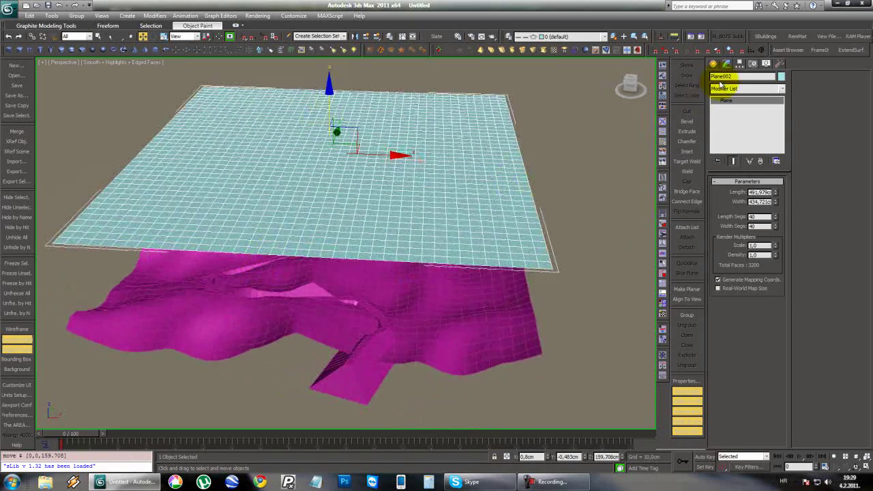
# - Start a Conform compound object from the raised plane and make the Top viewport the active projection view
pyautogui.click(713, 63)
pyautogui.click(725, 91)
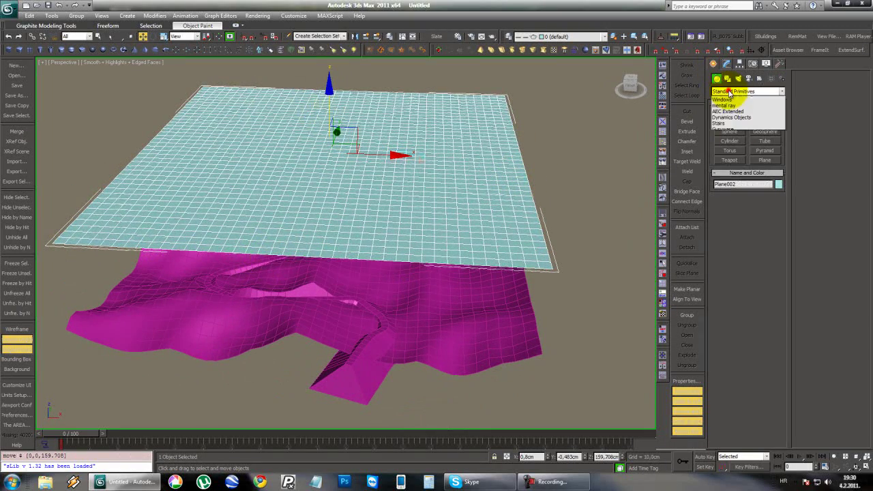
pyautogui.click(728, 111)
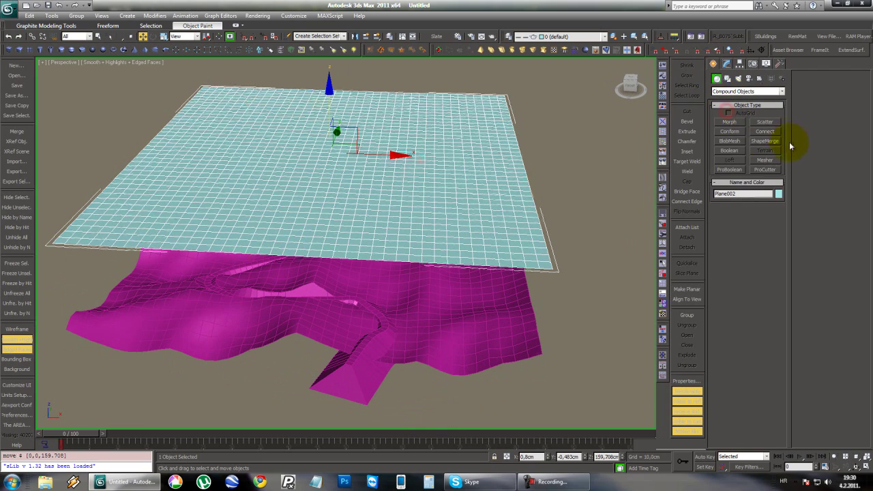
pyautogui.click(729, 134)
pyautogui.scroll(-5, 427, 193)
pyautogui.hotkey('alt', 'w')
pyautogui.rightClick(278, 149)
pyautogui.moveTo(202, 112); pyautogui.dragTo(236, 192, button='middle')
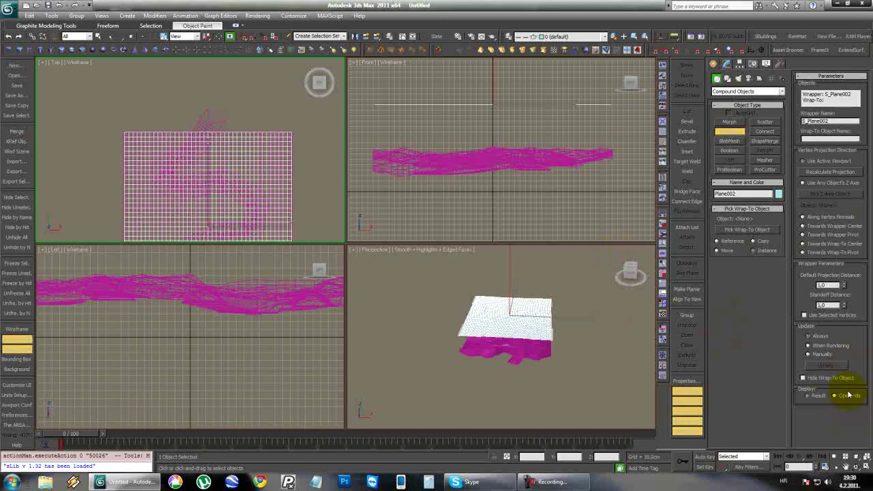
# - Turn on Hide Wrap-To Object and pick the terrain with its attached road embankment as the wrap-to object
pyautogui.click(819, 380)
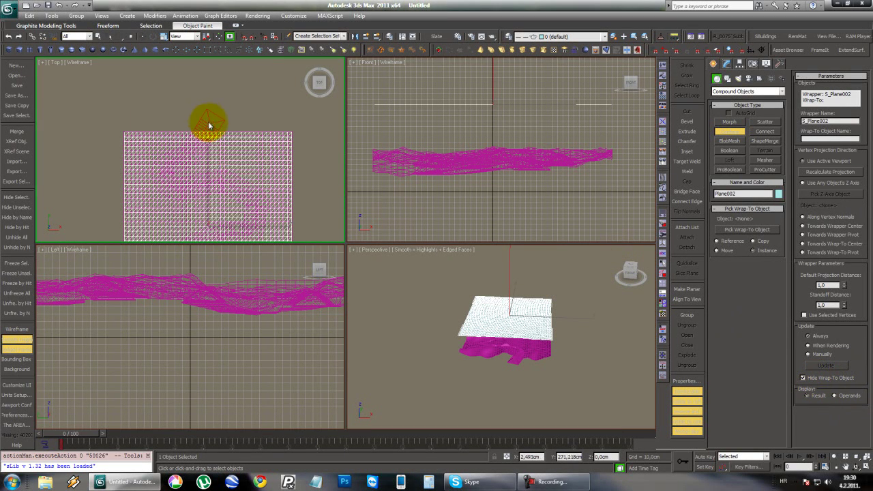
pyautogui.click(741, 230)
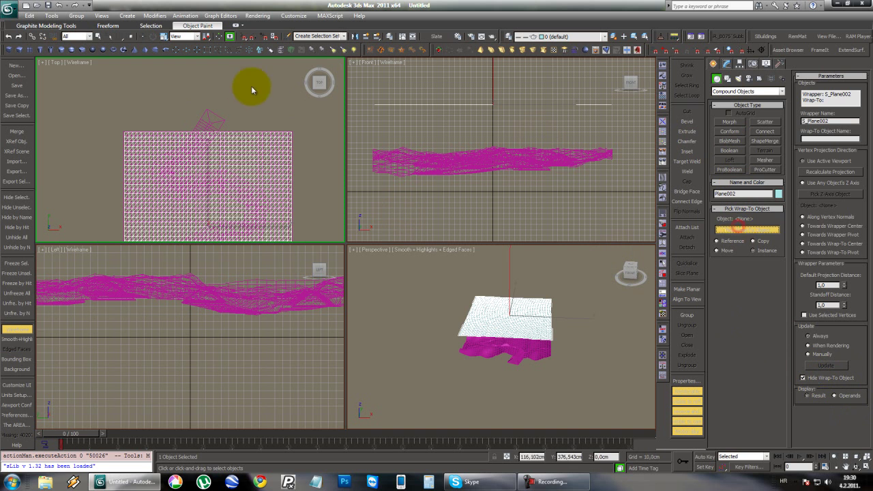
pyautogui.click(209, 124)
pyautogui.click(203, 129)
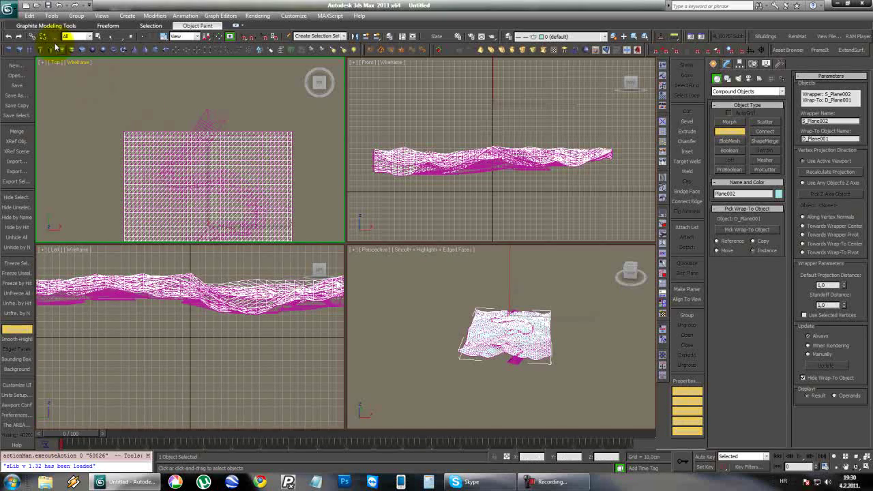
# - Undo the Conform on the raised plane and convert the plane to an Editable Poly
pyautogui.click(7, 36)
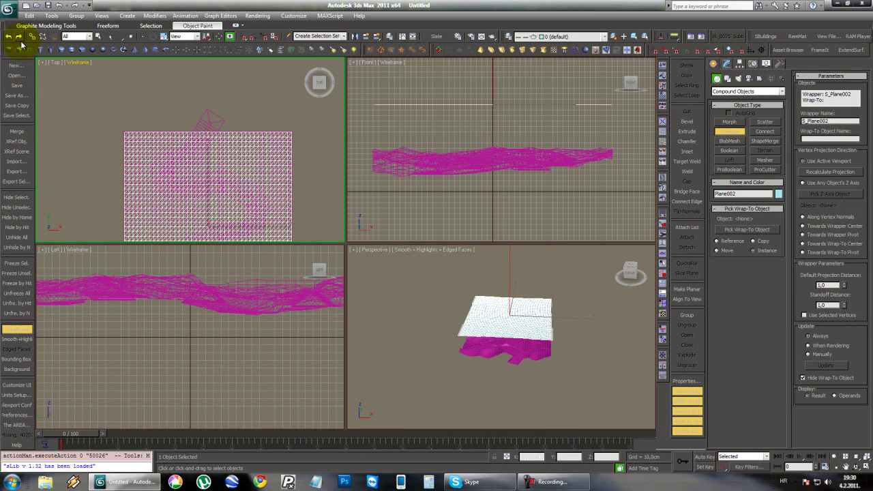
pyautogui.click(563, 483)
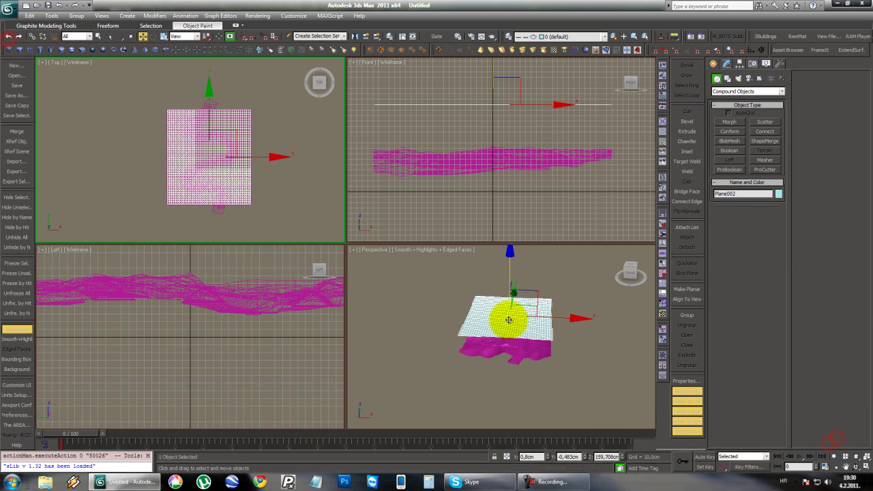
pyautogui.click(507, 318)
pyautogui.scroll(4, 513, 327)
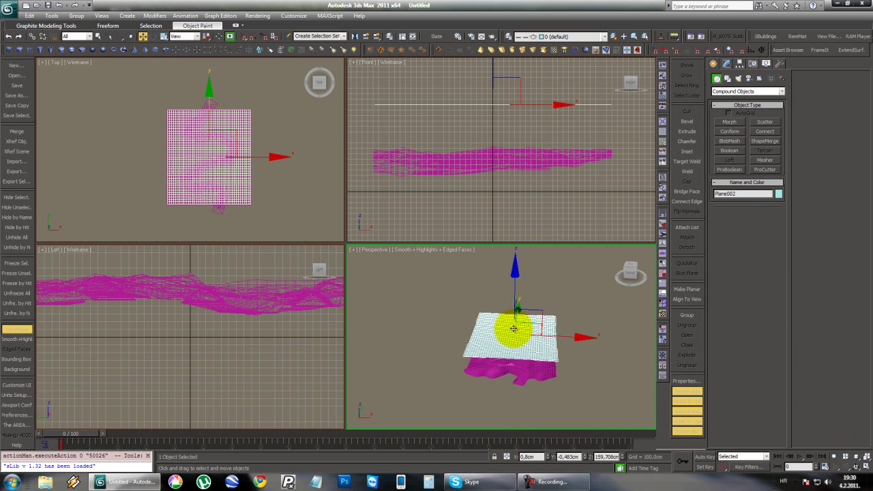
pyautogui.keyDown('alt'); pyautogui.moveTo(556, 328); pyautogui.dragTo(518, 326, button='middle'); pyautogui.keyUp('alt')
pyautogui.scroll(3, 525, 331)
pyautogui.moveTo(525, 331); pyautogui.dragTo(489, 314, button='middle')
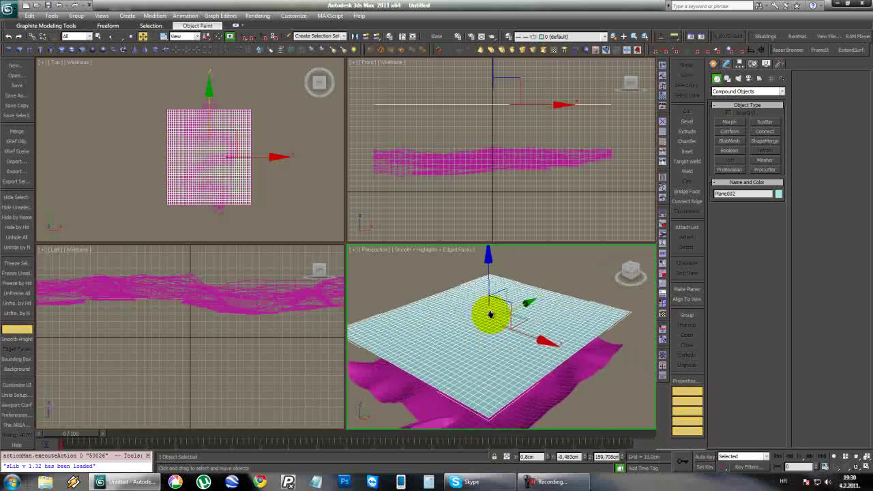
pyautogui.hotkey('alt', 'w')
pyautogui.scroll(-3, 423, 290)
pyautogui.moveTo(423, 291); pyautogui.dragTo(472, 298, button='middle')
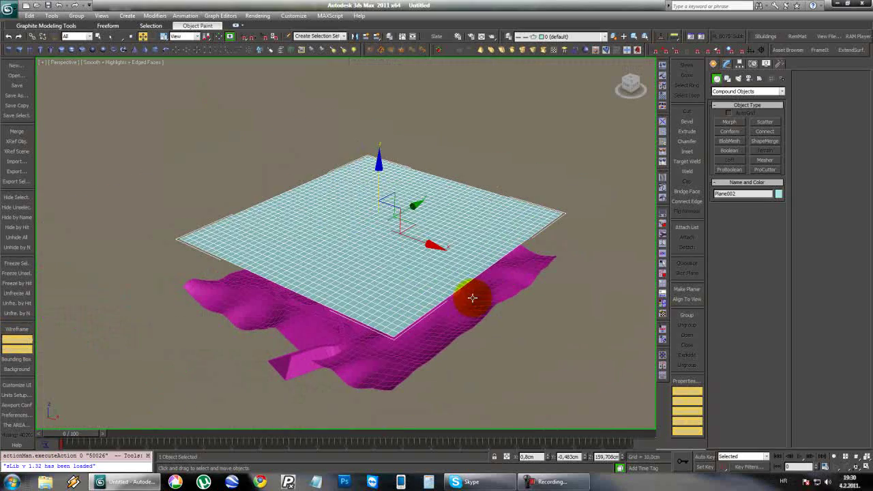
pyautogui.rightClick(391, 257)
pyautogui.moveTo(450, 334)
pyautogui.click(514, 347)
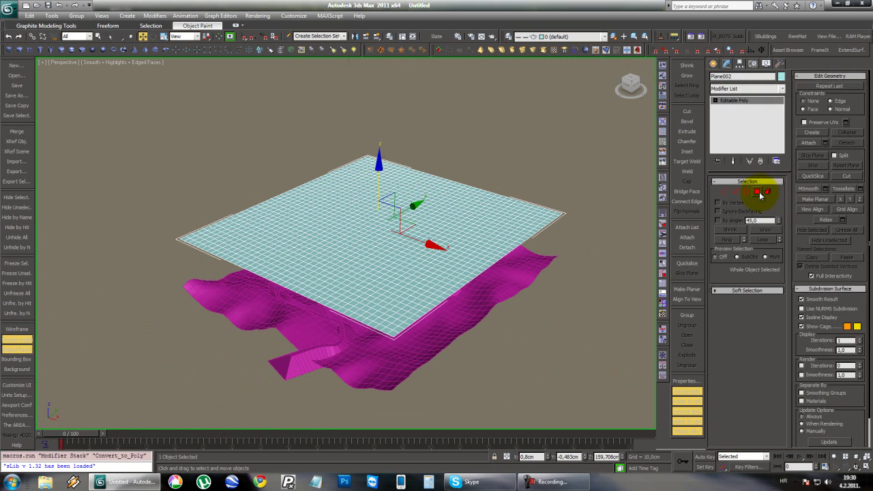
# - Enter polygon level on the plane, enlarge the Top view and set the selection region to Paint
pyautogui.moveTo(334, 225); pyautogui.dragTo(393, 218, button='middle')
pyautogui.hotkey('alt', 'w')
pyautogui.middleClick(173, 142)
pyautogui.scroll(3, 182, 139)
pyautogui.hotkey('alt', 'w')
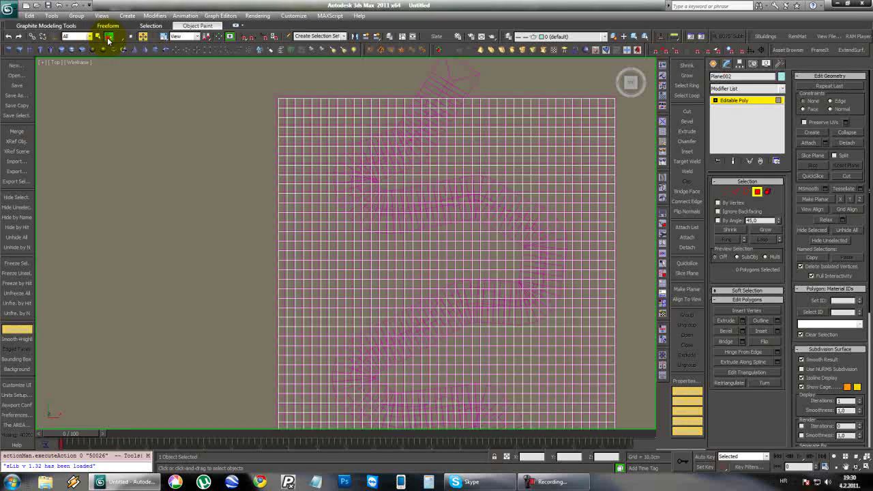
pyautogui.click(120, 37)
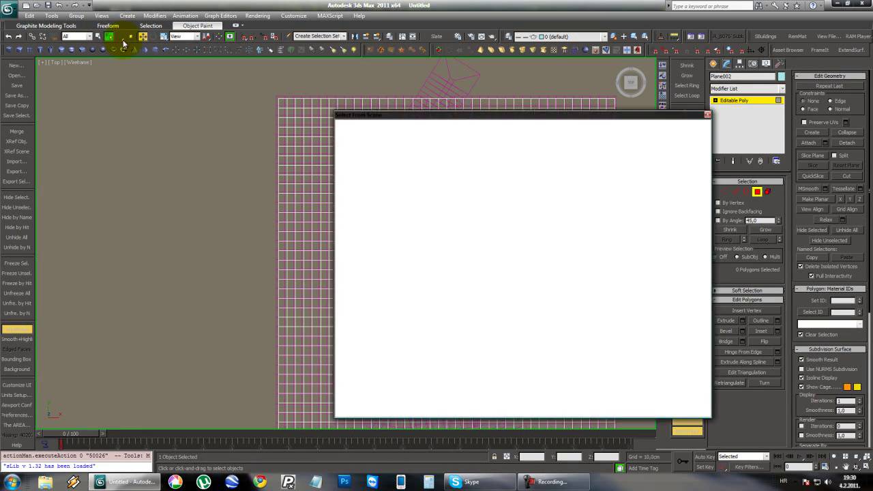
pyautogui.click(707, 116)
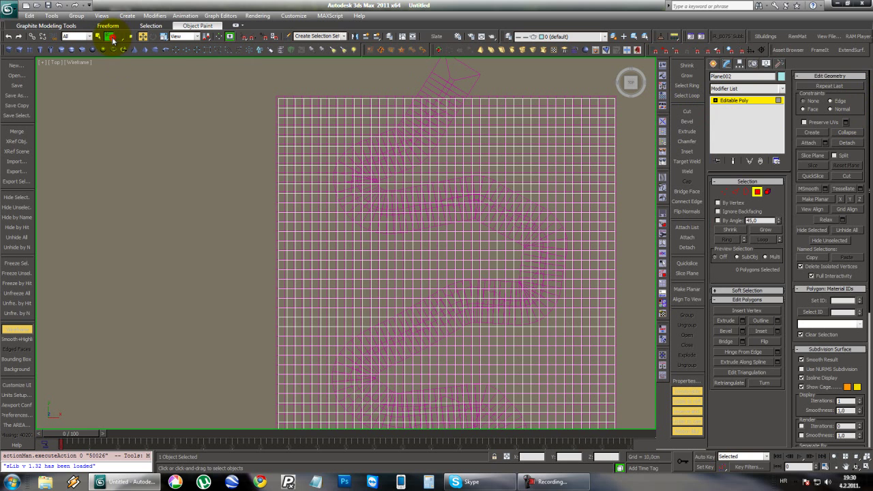
pyautogui.moveTo(123, 41); pyautogui.dragTo(121, 88)
# - Paint-select the plane's polygons along the whole winding road, from the upper edge of the grid to the lower edge
pyautogui.moveTo(350, 125); pyautogui.dragTo(271, 130, button='middle')
pyautogui.scroll(-2, 271, 130)
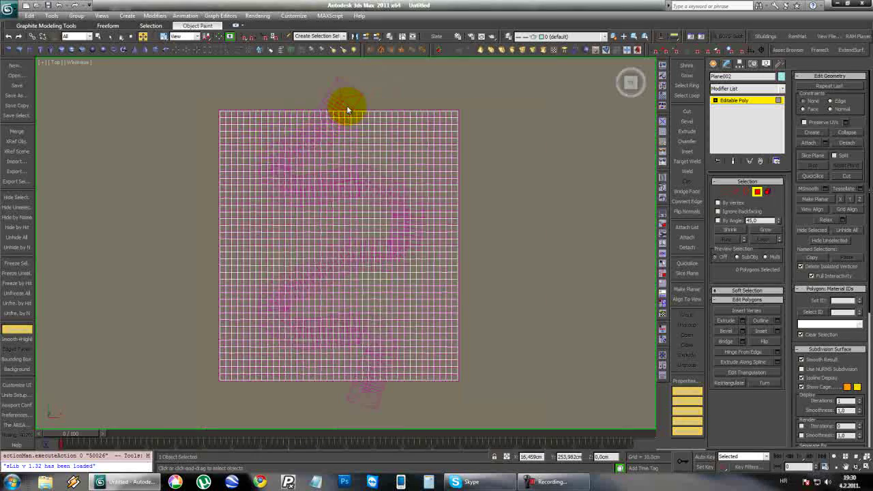
pyautogui.scroll(2, 348, 107)
pyautogui.moveTo(347, 109)
pyautogui.mouseDown()
pyautogui.moveTo(258, 169)
pyautogui.moveTo(244, 198)
pyautogui.moveTo(253, 218)
pyautogui.moveTo(307, 228)
pyautogui.moveTo(357, 220)
pyautogui.moveTo(408, 230)
pyautogui.moveTo(443, 255)
pyautogui.moveTo(421, 302)
pyautogui.moveTo(315, 342)
pyautogui.moveTo(242, 389)
pyautogui.mouseUp()
pyautogui.moveTo(309, 339); pyautogui.dragTo(320, 211, button='middle')
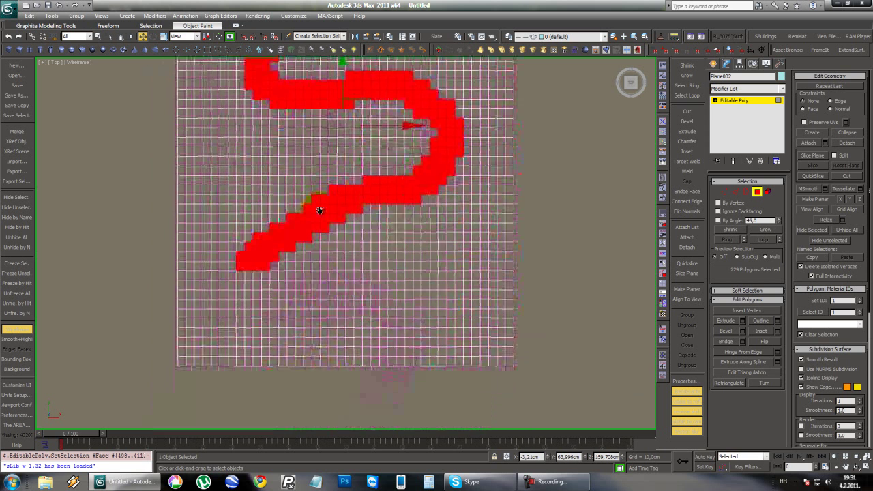
pyautogui.keyDown('ctrl'); pyautogui.click(267, 292); pyautogui.keyUp('ctrl')
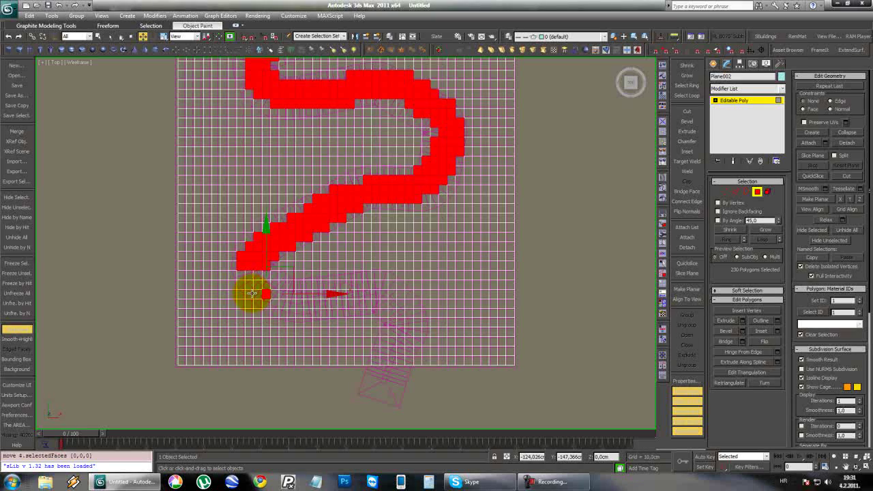
pyautogui.moveTo(257, 293); pyautogui.dragTo(254, 278)
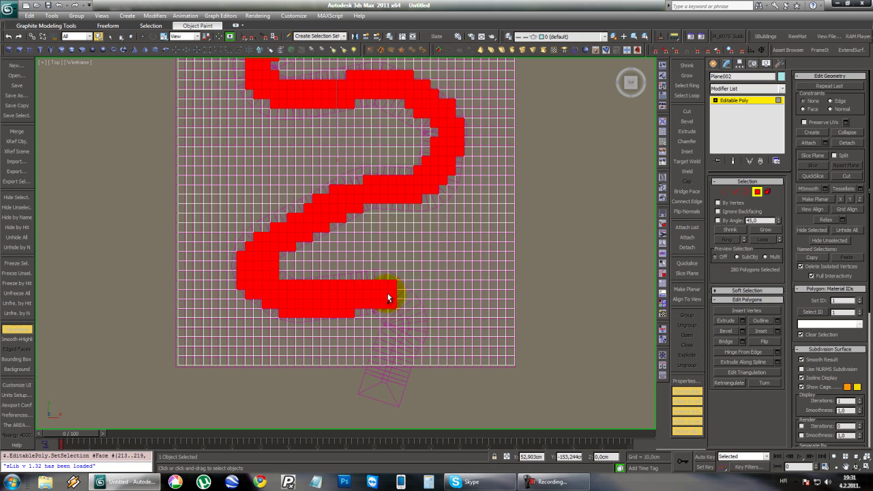
pyautogui.moveTo(388, 298); pyautogui.dragTo(395, 313)
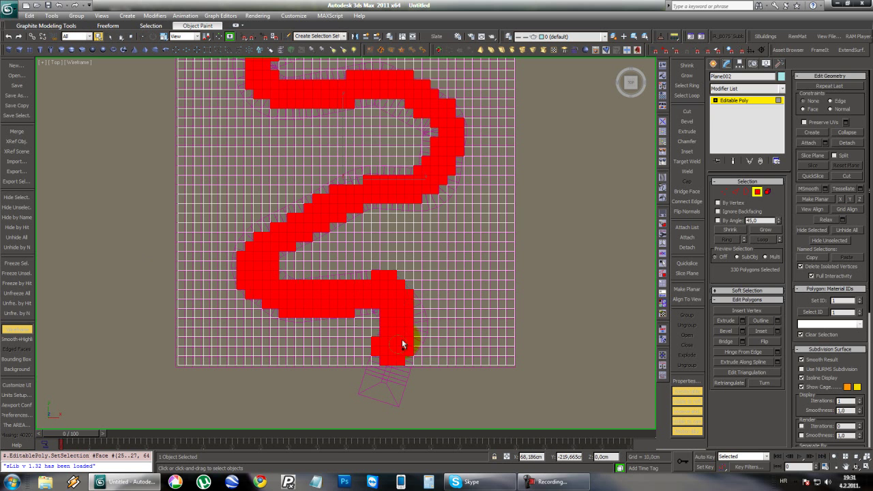
# - Try subdividing the selected road polygons by applying MSmooth twice
pyautogui.scroll(-2, 368, 237)
pyautogui.moveTo(368, 233); pyautogui.dragTo(352, 287, button='middle')
pyautogui.scroll(2, 367, 223)
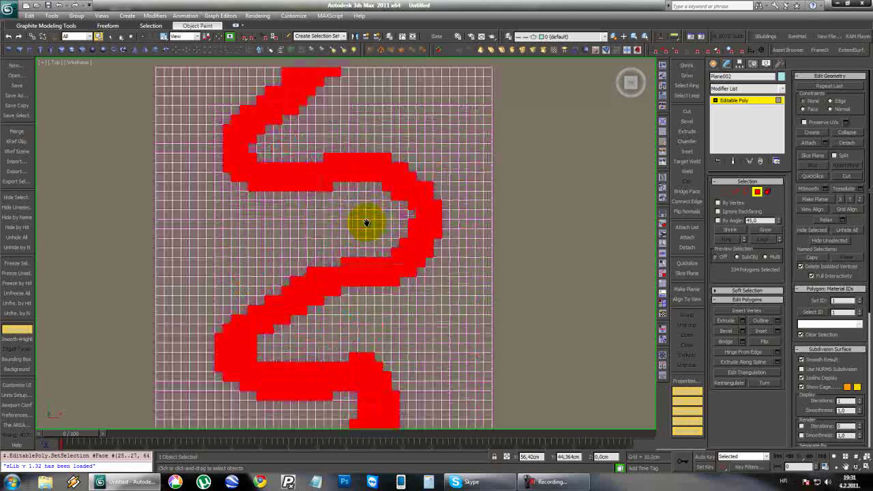
pyautogui.hotkey('alt', 'w')
pyautogui.hotkey('alt', 'w')
pyautogui.moveTo(509, 316); pyautogui.dragTo(440, 280, button='middle')
pyautogui.scroll(3, 491, 247)
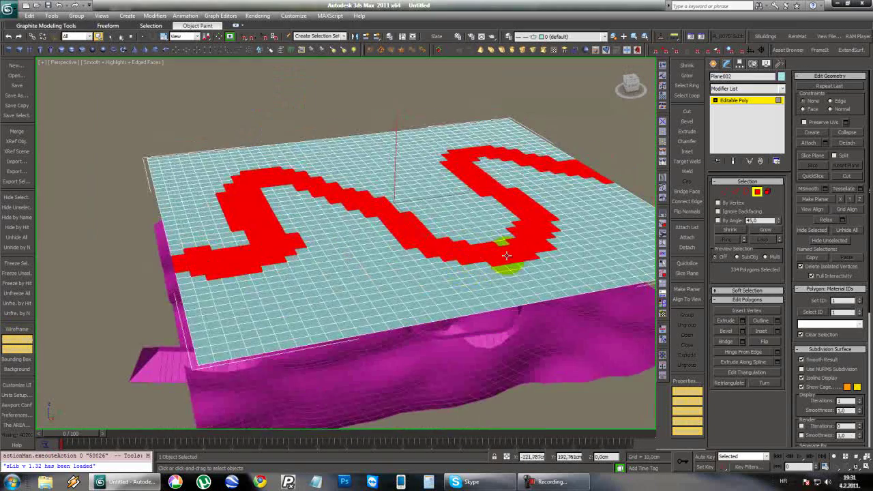
pyautogui.click(813, 193)
pyautogui.click(814, 192)
# - Compare the denser road strip with the embankment outline in the Top view and undo the MSmooth subdivisions
pyautogui.moveTo(415, 253)
pyautogui.keyDown('alt'); pyautogui.mouseDown(button='middle')
pyautogui.moveTo(480, 236)
pyautogui.moveTo(409, 243)
pyautogui.moveTo(410, 259)
pyautogui.mouseUp(button='middle'); pyautogui.keyUp('alt')
pyautogui.hotkey('alt', 'w')
pyautogui.scroll(6, 189, 152)
pyautogui.press('F3')
pyautogui.press('F3')
pyautogui.moveTo(238, 140); pyautogui.dragTo(228, 170, button='middle')
pyautogui.hotkey('ctrl', 'z')
pyautogui.hotkey('ctrl', 'z')
pyautogui.hotkey('ctrl', 'z')
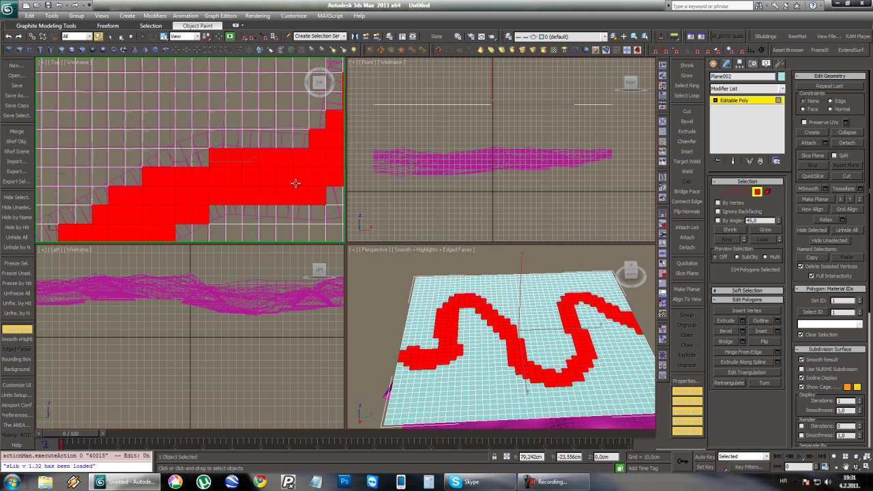
# - Add the missed polygons along the upper side of the road's middle diagonal stretch to the selection
pyautogui.moveTo(308, 155)
pyautogui.keyDown('ctrl'); pyautogui.mouseDown()
pyautogui.moveTo(256, 142)
pyautogui.moveTo(173, 157)
pyautogui.moveTo(147, 184)
pyautogui.mouseUp(); pyautogui.keyUp('ctrl')
pyautogui.moveTo(204, 182); pyautogui.dragTo(178, 139, button='middle')
pyautogui.scroll(-2, 178, 139)
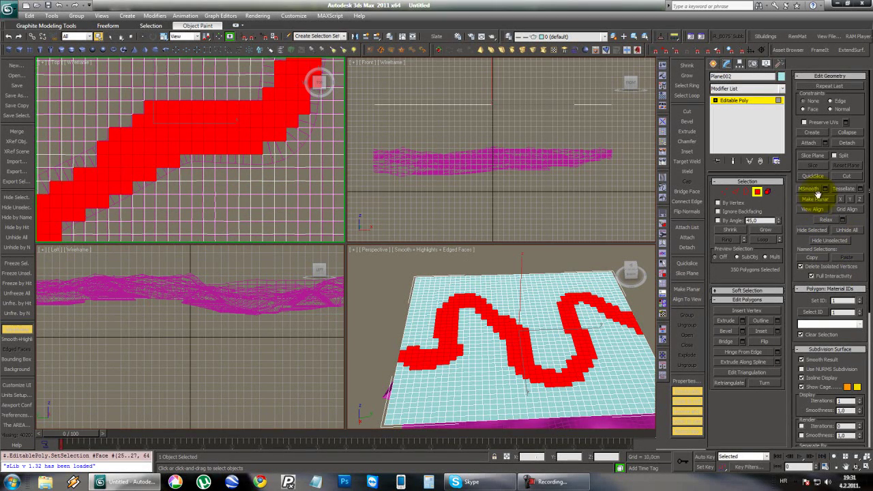
# - Apply MSmooth twice to the selected road polygons and leave polygon level
pyautogui.click(813, 191)
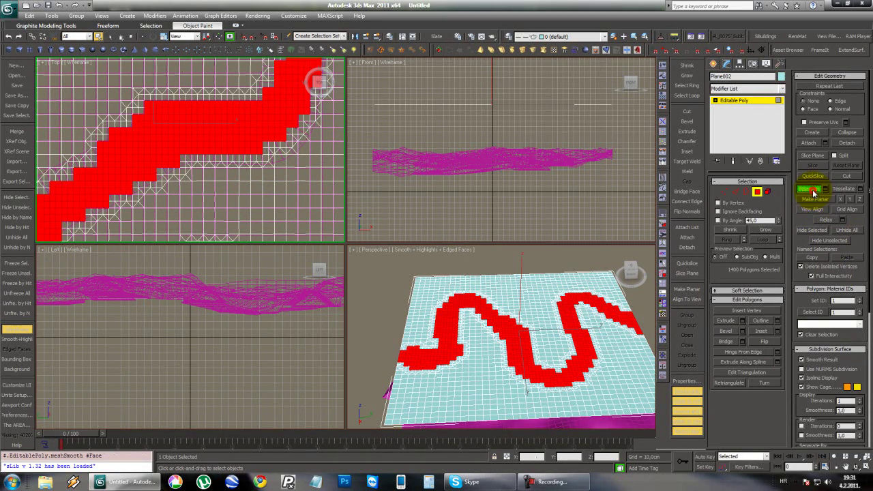
pyautogui.click(813, 193)
pyautogui.moveTo(516, 303); pyautogui.dragTo(470, 252, button='middle')
pyautogui.hotkey('alt', 'w')
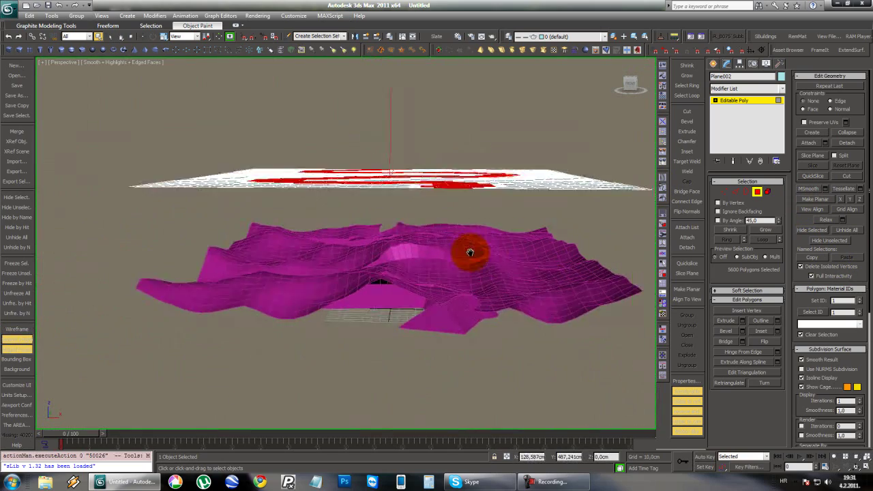
pyautogui.scroll(-2, 470, 252)
pyautogui.keyDown('alt'); pyautogui.moveTo(435, 216); pyautogui.dragTo(452, 179, button='middle'); pyautogui.keyUp('alt')
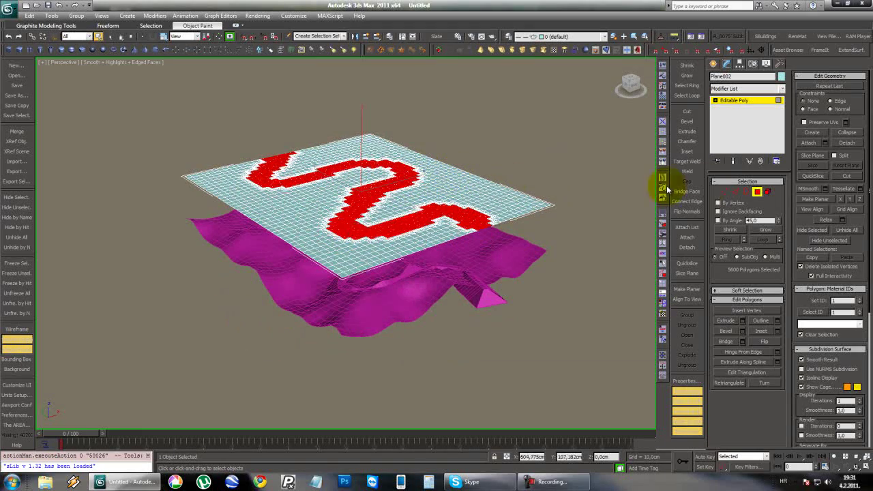
pyautogui.click(757, 192)
pyautogui.keyDown('alt'); pyautogui.moveTo(565, 172); pyautogui.dragTo(524, 179, button='middle'); pyautogui.keyUp('alt')
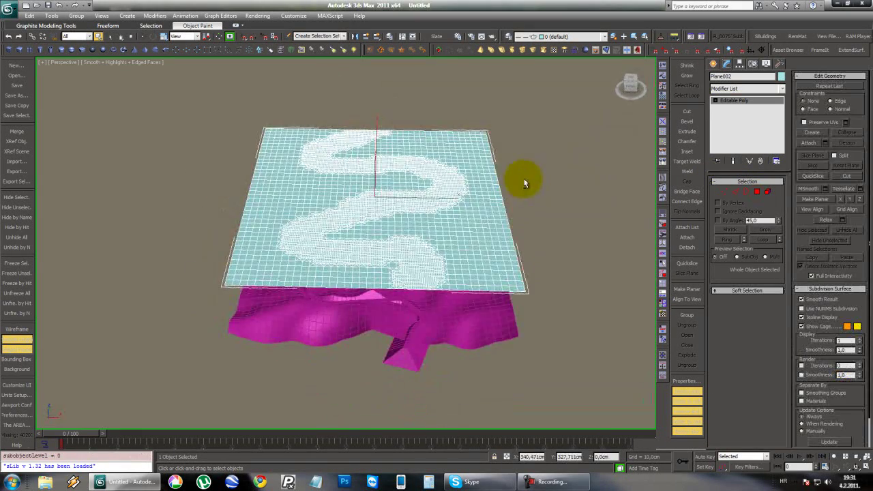
# - Conform the subdivided plane from the Top viewport onto the terrain with its embankment, with Hide Wrap-To Object turned on
pyautogui.hotkey('alt', 'w')
pyautogui.moveTo(254, 164); pyautogui.dragTo(213, 156, button='middle')
pyautogui.scroll(-4, 212, 156)
pyautogui.click(714, 64)
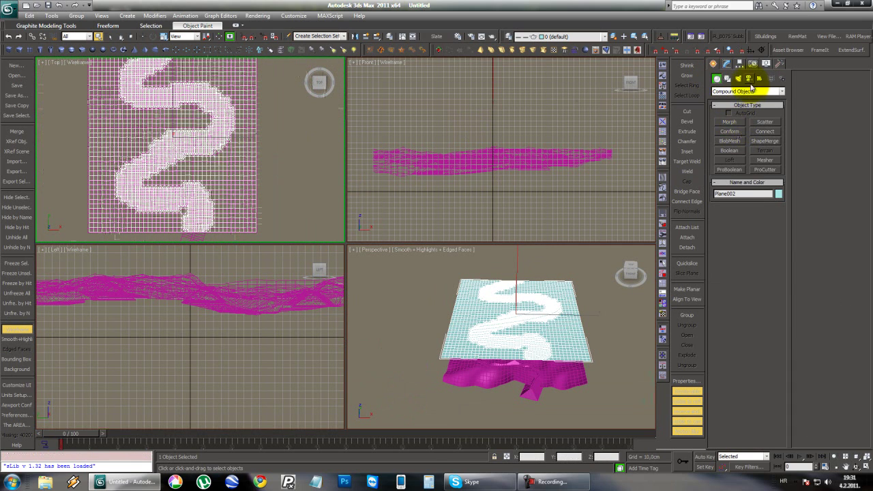
pyautogui.click(731, 130)
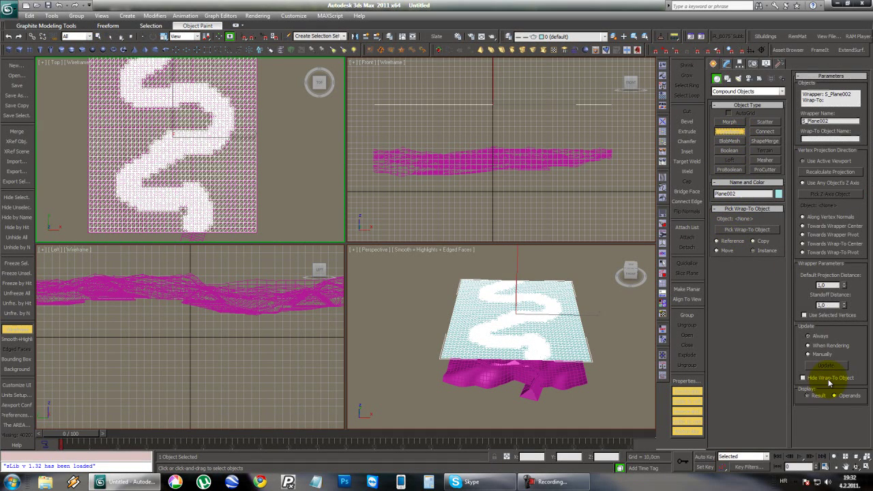
pyautogui.click(753, 232)
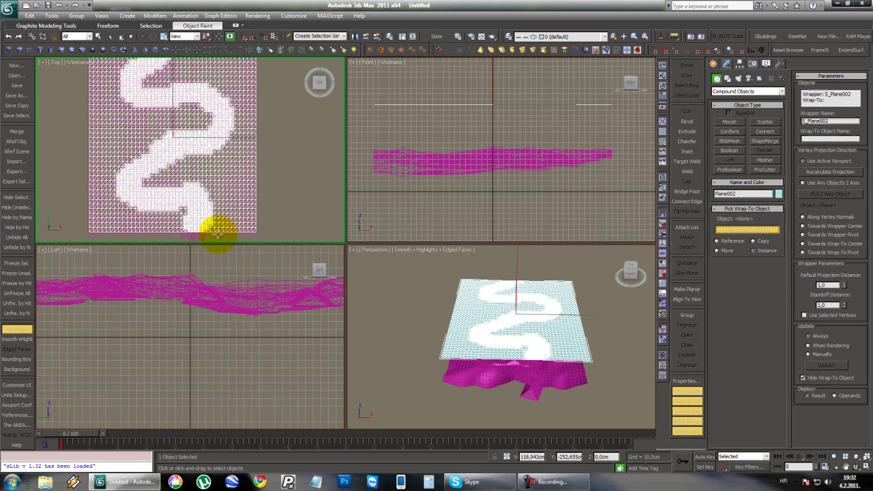
pyautogui.moveTo(214, 234); pyautogui.dragTo(234, 214, button='middle')
pyautogui.click(225, 206)
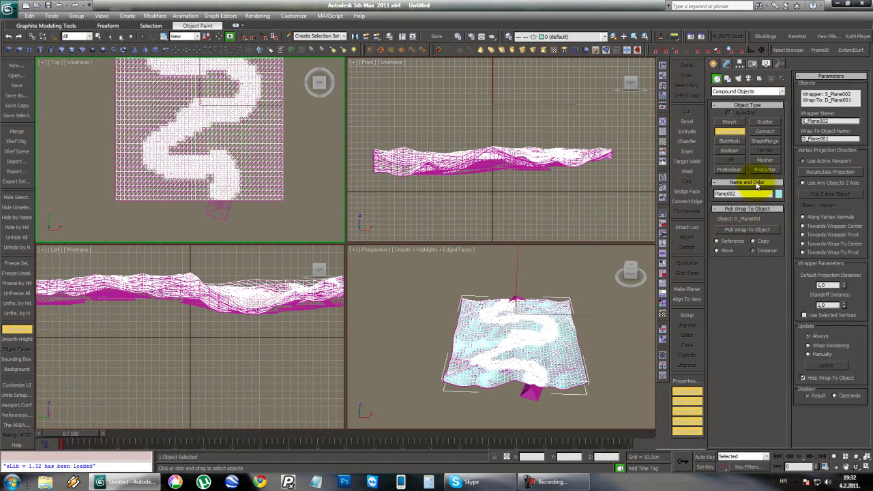
# - Leave the Conform command, select the original terrain with its attached embankment in the Perspective view and delete it
pyautogui.click(729, 131)
pyautogui.click(618, 312)
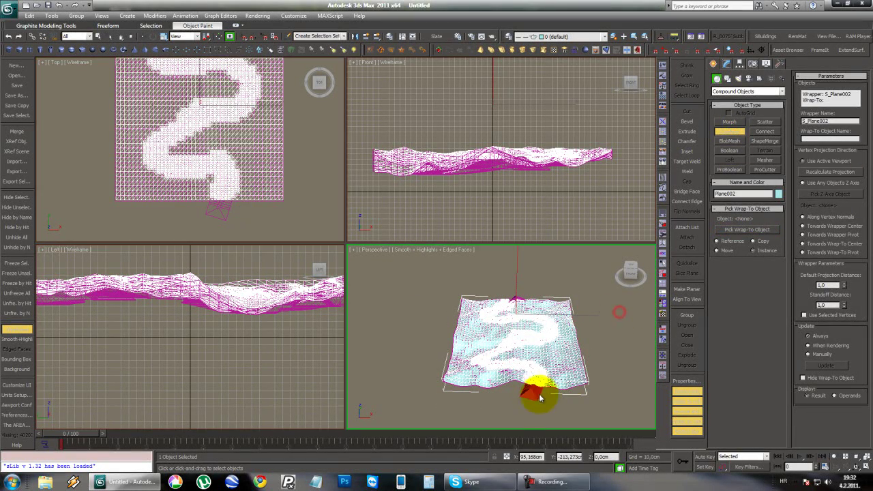
pyautogui.hotkey('alt', 'w')
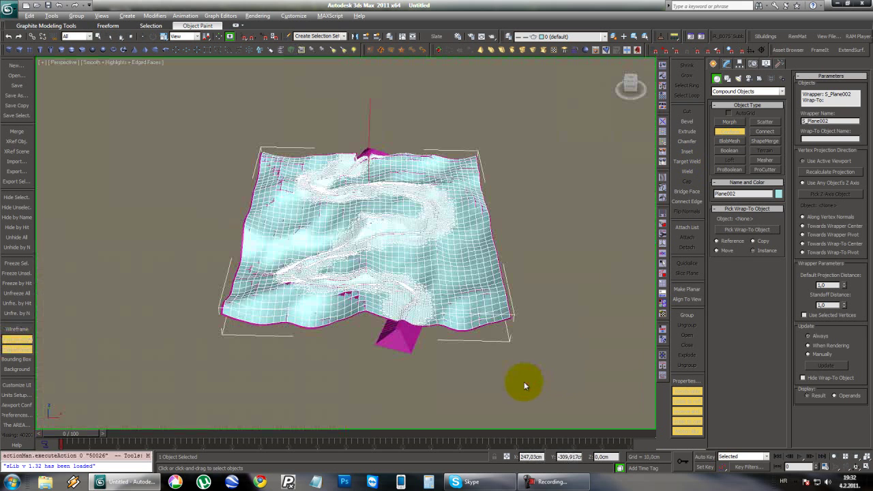
pyautogui.press('w')
pyautogui.click(407, 343)
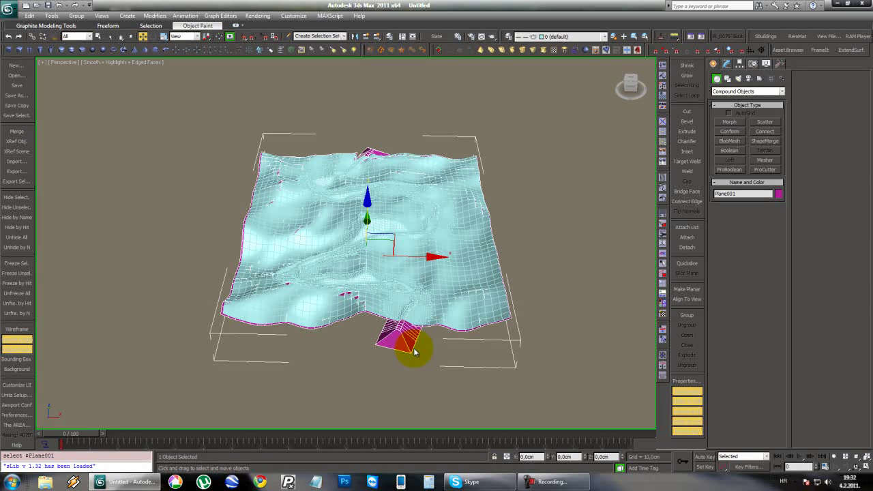
pyautogui.press('Delete')
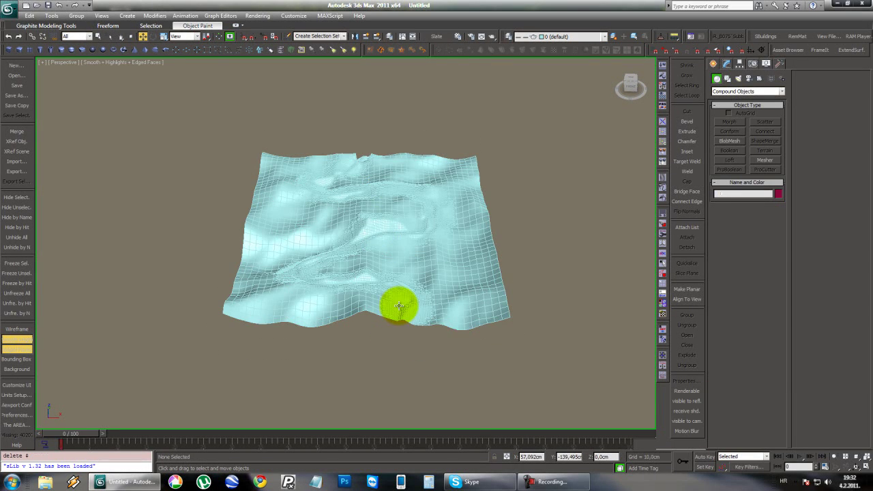
# - Turn off edged faces in the Perspective view and unhide all objects
pyautogui.moveTo(400, 306); pyautogui.dragTo(397, 299, button='middle')
pyautogui.scroll(4, 397, 299)
pyautogui.press('F4')
pyautogui.keyDown('alt'); pyautogui.moveTo(306, 243); pyautogui.dragTo(407, 234, button='middle'); pyautogui.keyUp('alt')
pyautogui.rightClick(407, 235)
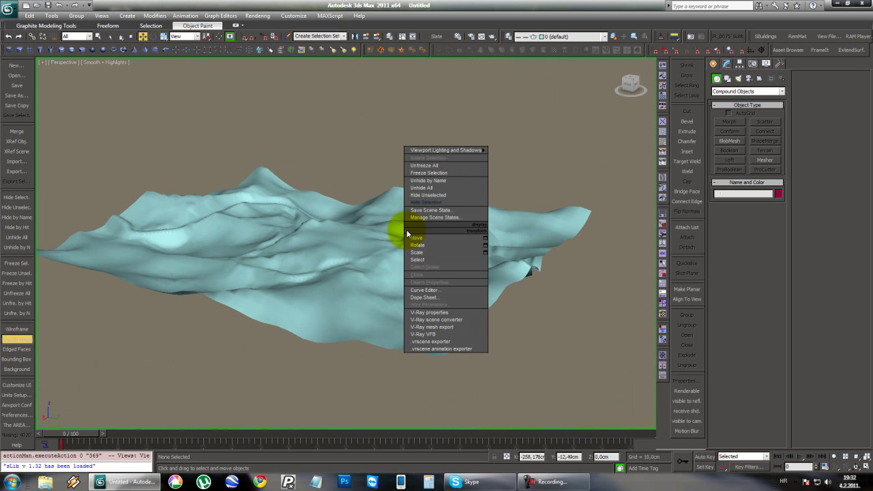
pyautogui.click(438, 188)
# - Select the road strip and raise it about 1.37 cm along Z above the conformed terrain
pyautogui.keyDown('alt'); pyautogui.moveTo(230, 209); pyautogui.dragTo(287, 209, button='middle'); pyautogui.keyUp('alt')
pyautogui.scroll(5, 335, 289)
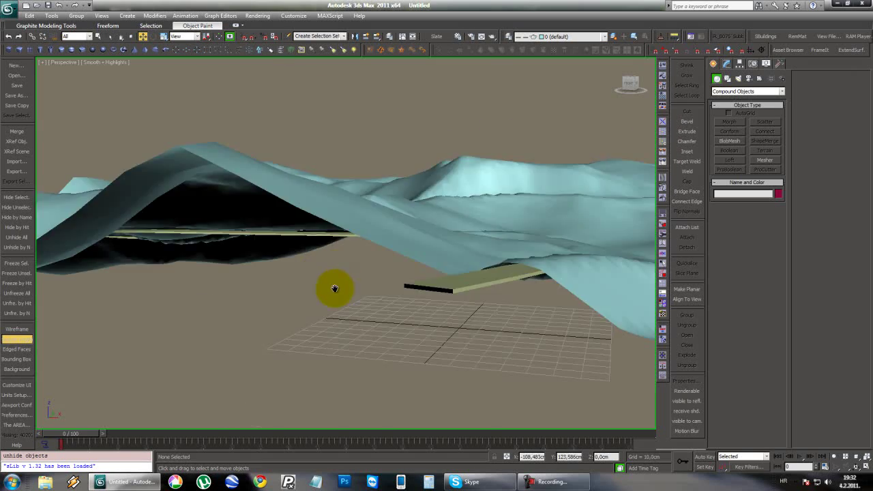
pyautogui.scroll(-2, 346, 292)
pyautogui.click(412, 308)
pyautogui.keyDown('alt'); pyautogui.moveTo(423, 166); pyautogui.dragTo(392, 111, button='middle'); pyautogui.keyUp('alt')
pyautogui.press('F4')
pyautogui.moveTo(389, 78); pyautogui.dragTo(388, 75)
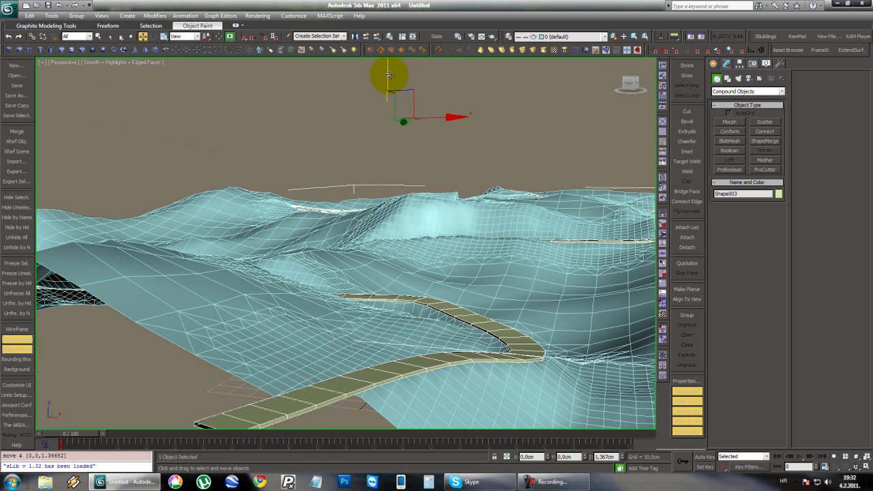
# - Examine how the road sits on the conformed terrain from several angles, with and without edged faces
pyautogui.keyDown('alt'); pyautogui.moveTo(416, 152); pyautogui.dragTo(391, 178, button='middle'); pyautogui.keyUp('alt')
pyautogui.press('F4')
pyautogui.moveTo(507, 273); pyautogui.dragTo(396, 193, button='middle')
pyautogui.scroll(4, 476, 228)
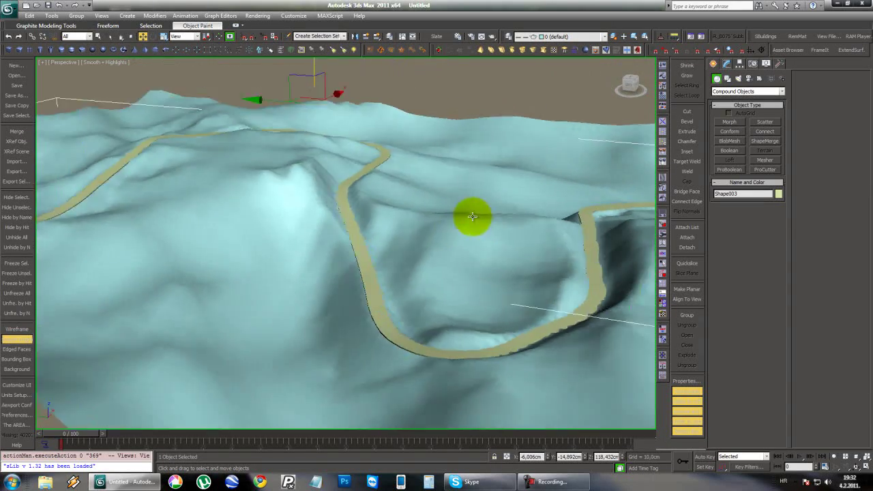
pyautogui.keyDown('alt'); pyautogui.moveTo(472, 216); pyautogui.dragTo(412, 190, button='middle'); pyautogui.keyUp('alt')
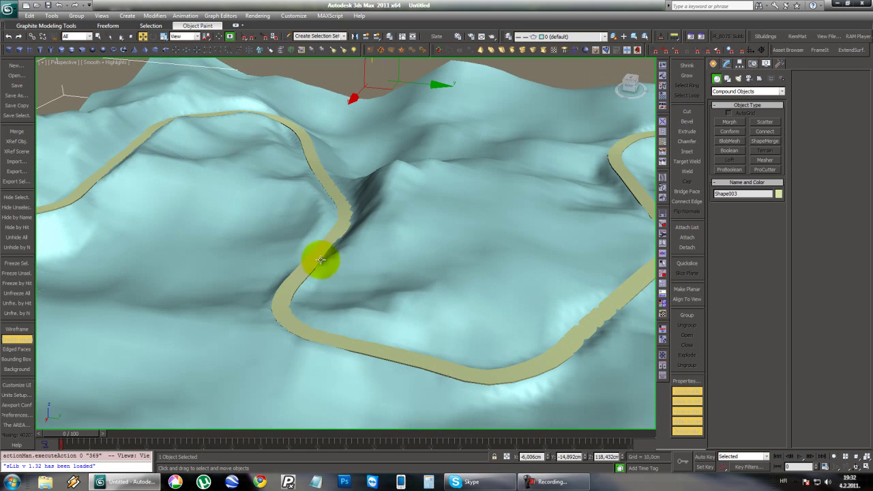
pyautogui.keyDown('alt'); pyautogui.moveTo(288, 215); pyautogui.dragTo(399, 203, button='middle'); pyautogui.keyUp('alt')
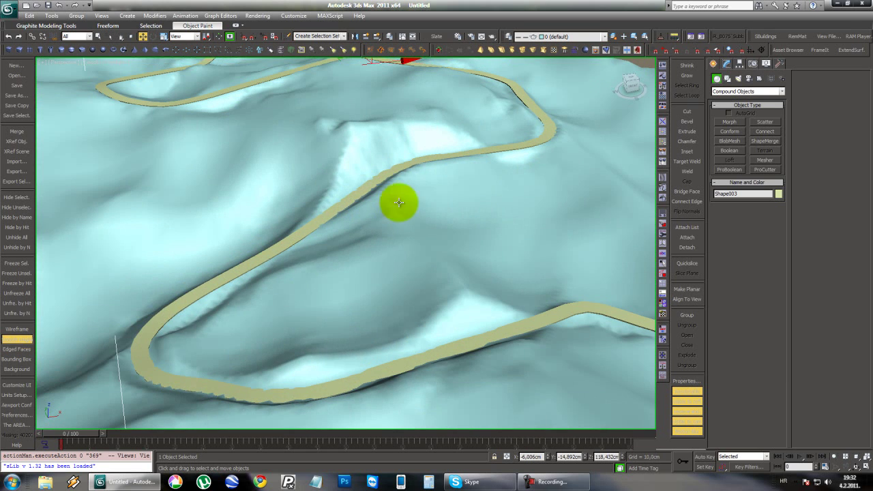
pyautogui.press('F4')
pyautogui.scroll(-3, 189, 302)
pyautogui.moveTo(279, 248); pyautogui.dragTo(253, 307, button='middle')
pyautogui.scroll(5, 295, 243)
pyautogui.scroll(4, 392, 200)
pyautogui.scroll(-3, 253, 306)
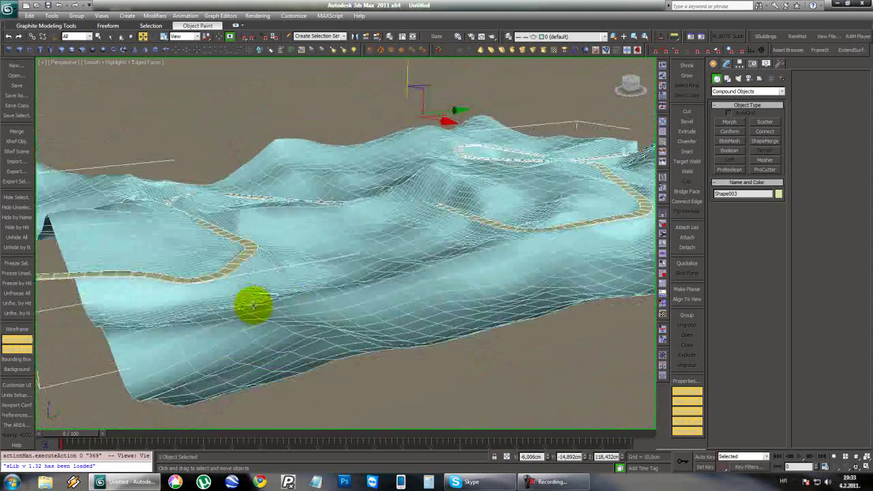
# - Turn off edged faces, deselect the road and frame the whole terrain in the Perspective view
pyautogui.press('F4')
pyautogui.hotkey('ctrl', 'd')
pyautogui.keyDown('alt'); pyautogui.moveTo(373, 257); pyautogui.dragTo(350, 236, button='middle'); pyautogui.keyUp('alt')
pyautogui.scroll(-4, 351, 236)
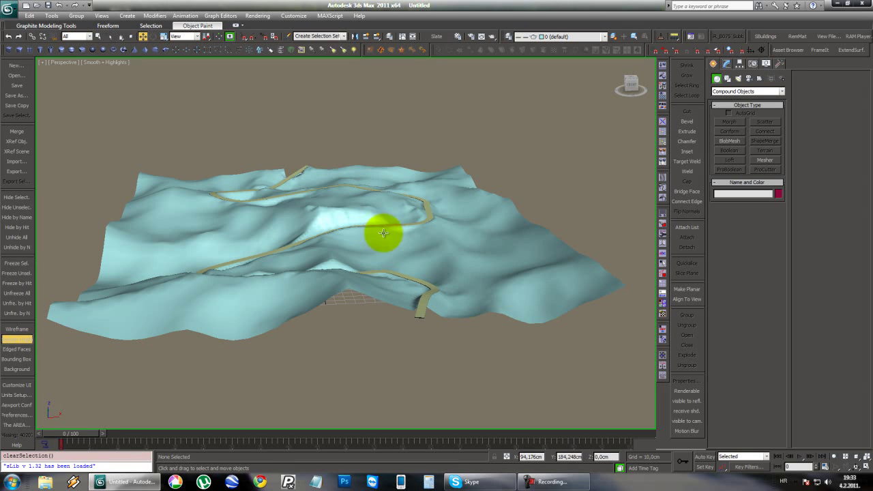